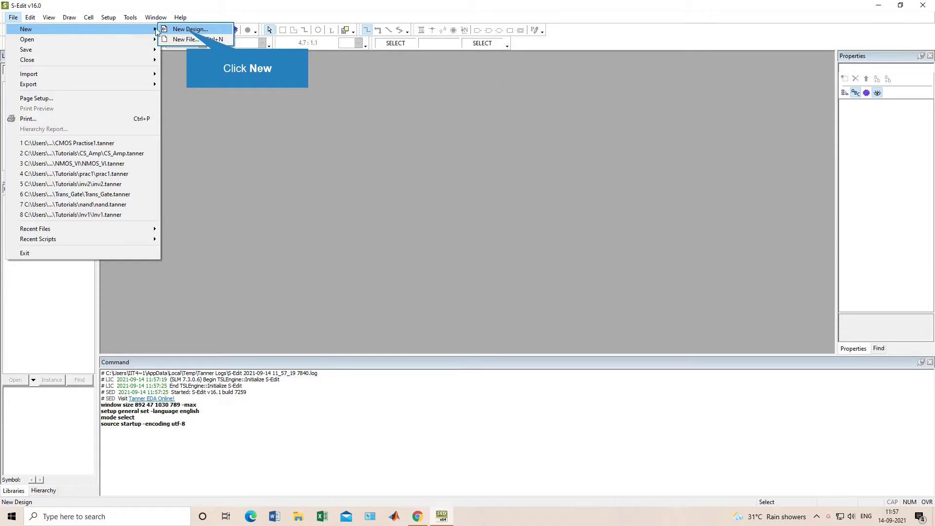
- Create a new design named Nand_Gate and add the CMOS Practise1 library to it
{"action": "left_click", "coordinate": [188, 29]}
{"action": "type", "text": "N"}
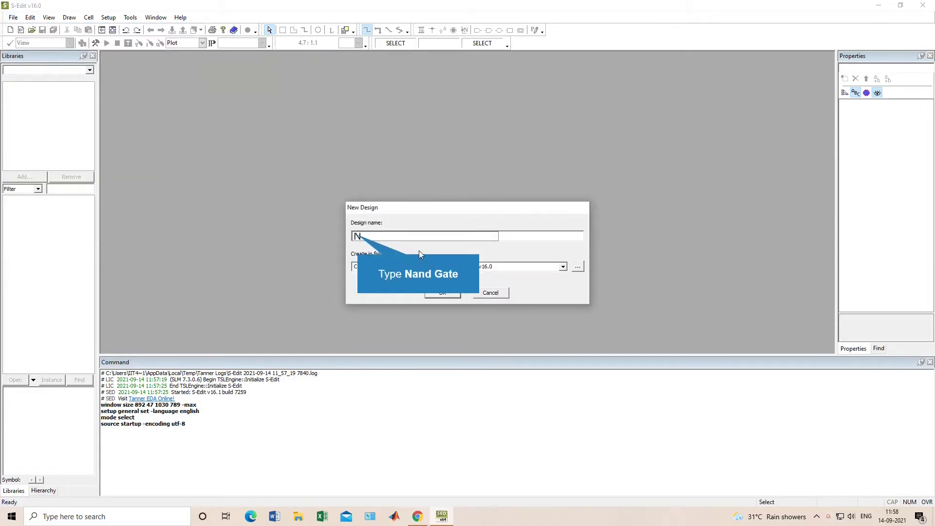
{"action": "type", "text": "an"}
{"action": "key", "text": "Left"}
{"action": "key", "text": "Left"}
{"action": "key", "text": "Left"}
{"action": "key", "text": "Left"}
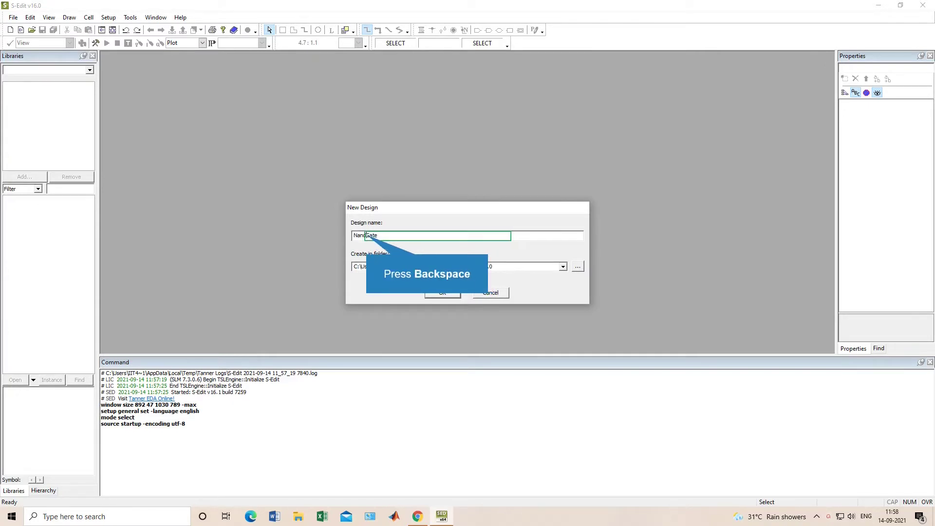
{"action": "key", "text": "BackSpace"}
{"action": "type", "text": "_"}
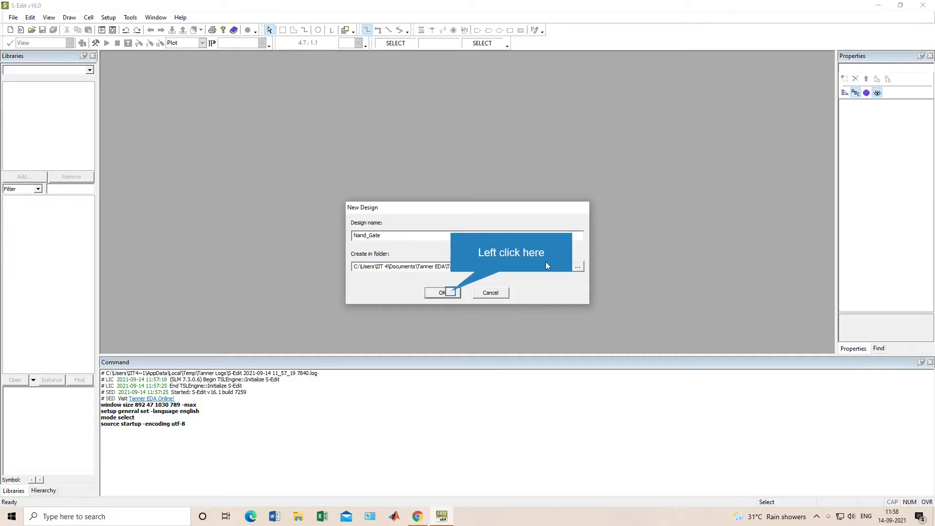
{"action": "left_click", "coordinate": [452, 293]}
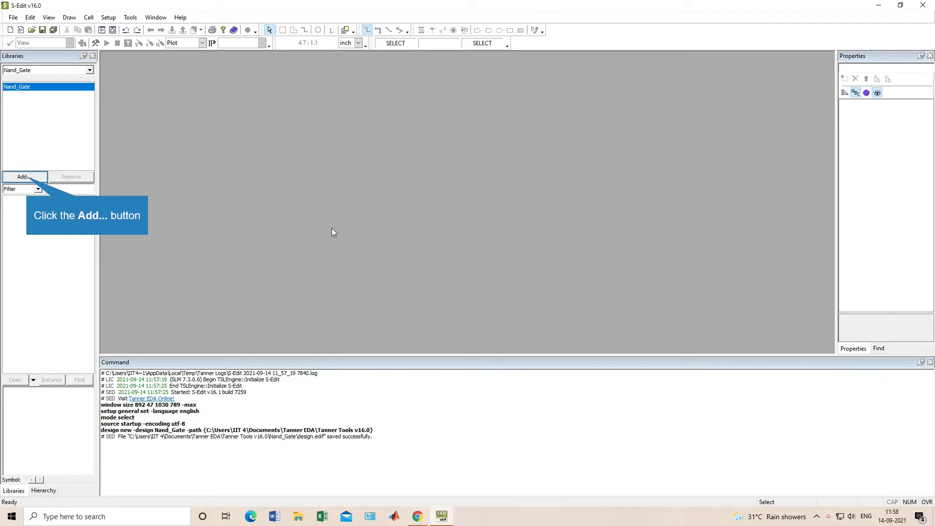
{"action": "left_click", "coordinate": [27, 178]}
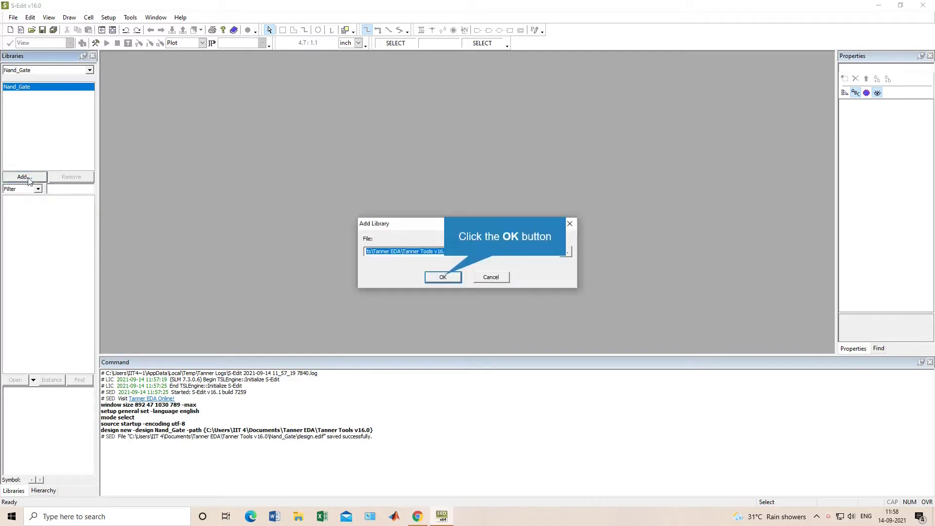
{"action": "left_click", "coordinate": [443, 277]}
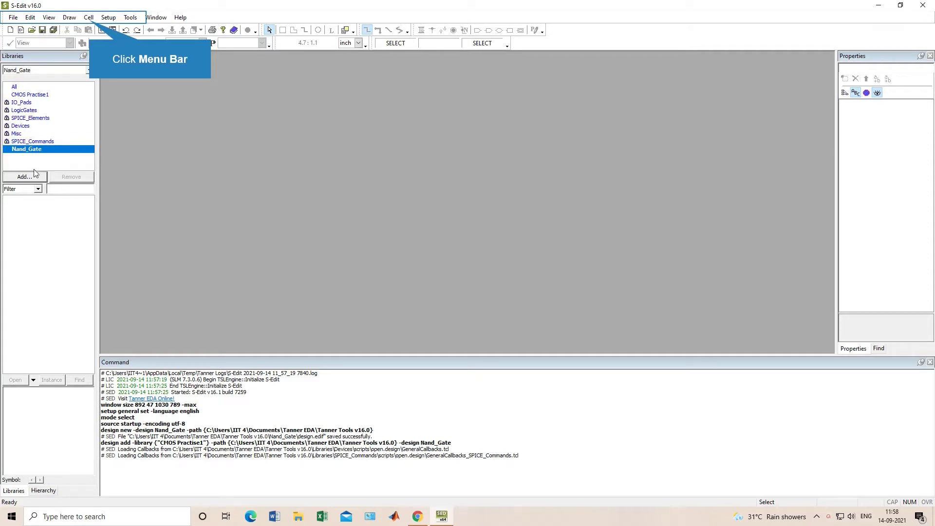
- Create a schematic view for a cell named Nand in the Nand_Gate design and maximize its drawing window
{"action": "left_click", "coordinate": [89, 18]}
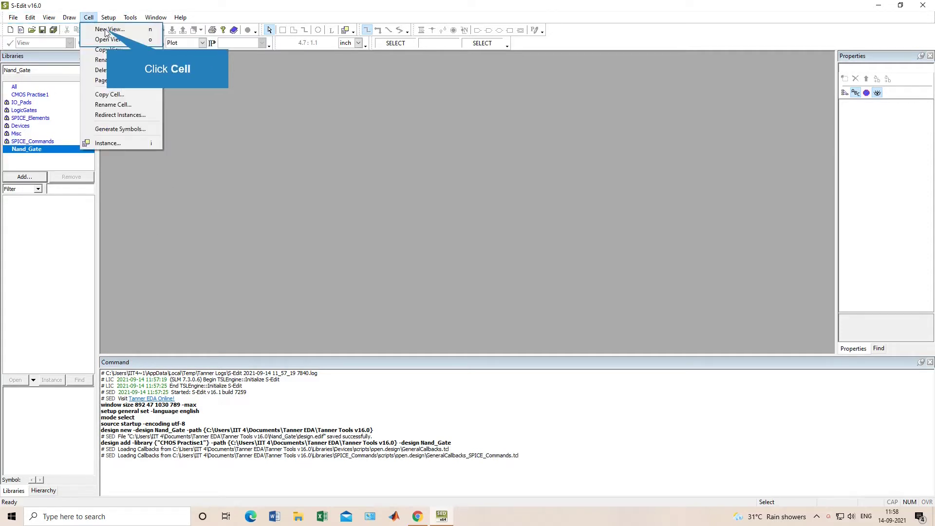
{"action": "left_click", "coordinate": [107, 30]}
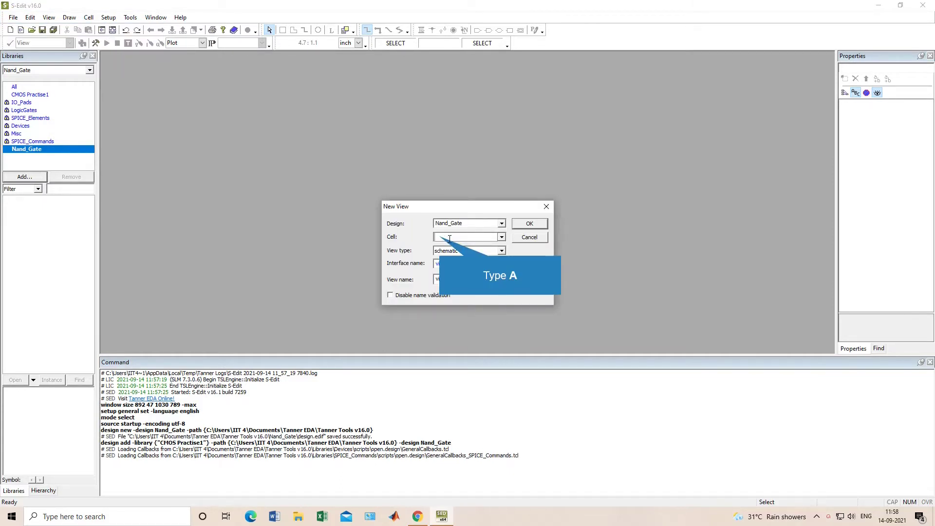
{"action": "type", "text": "A"}
{"action": "key", "text": "BackSpace"}
{"action": "type", "text": "Nand"}
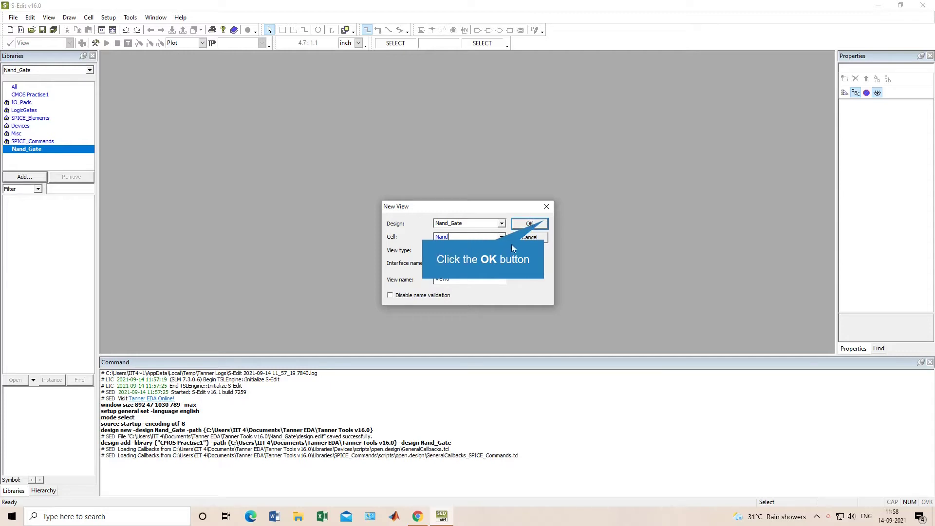
{"action": "left_click", "coordinate": [530, 224]}
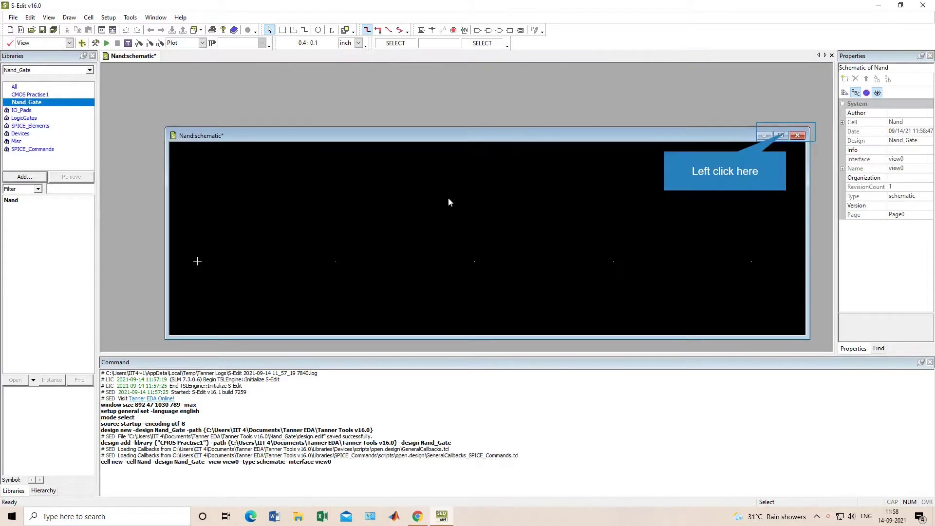
{"action": "left_click", "coordinate": [776, 136]}
{"action": "left_click", "coordinate": [16, 201]}
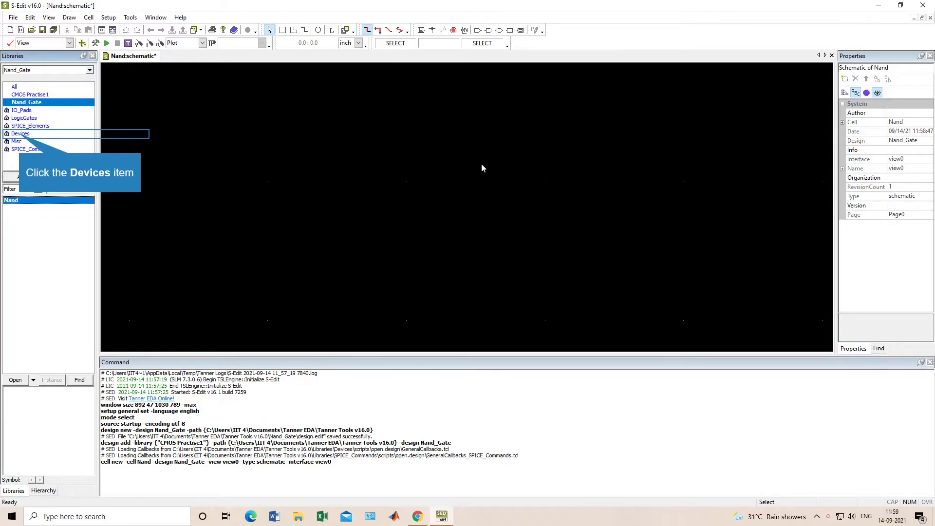
- Place two NMOS transistors from the Devices library in the schematic, one directly above the other
{"action": "left_click", "coordinate": [19, 135]}
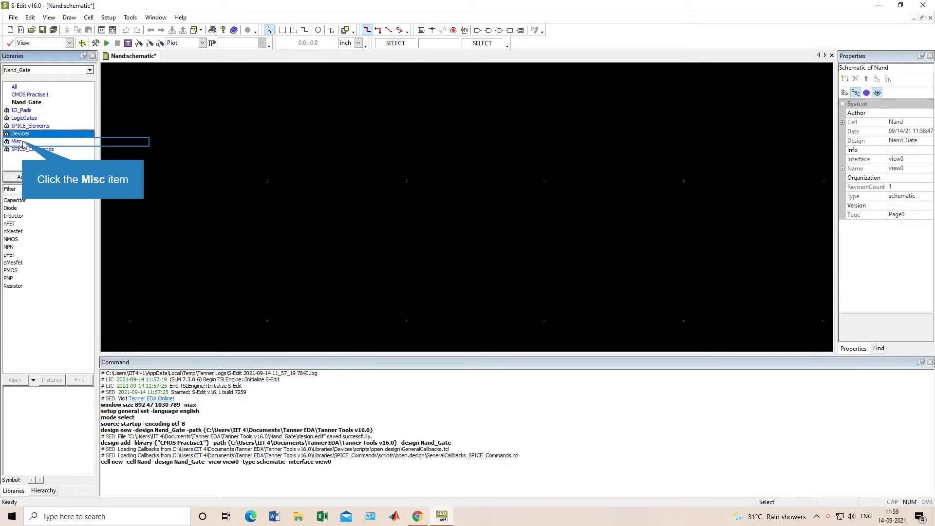
{"action": "left_click", "coordinate": [23, 143]}
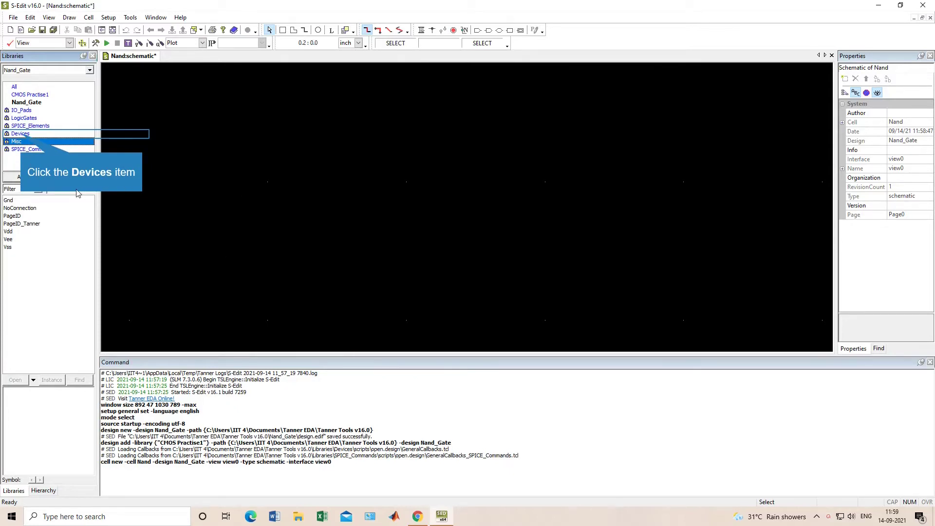
{"action": "left_click", "coordinate": [42, 135]}
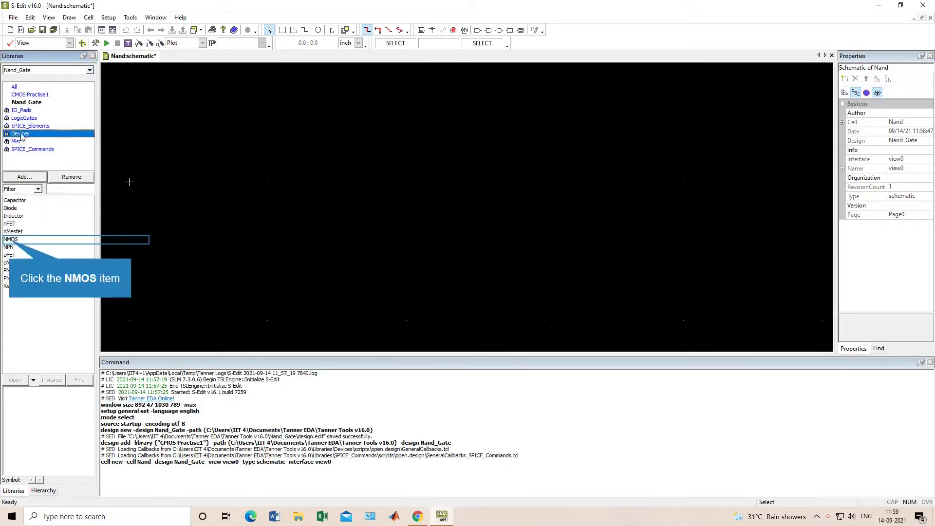
{"action": "left_click", "coordinate": [10, 240]}
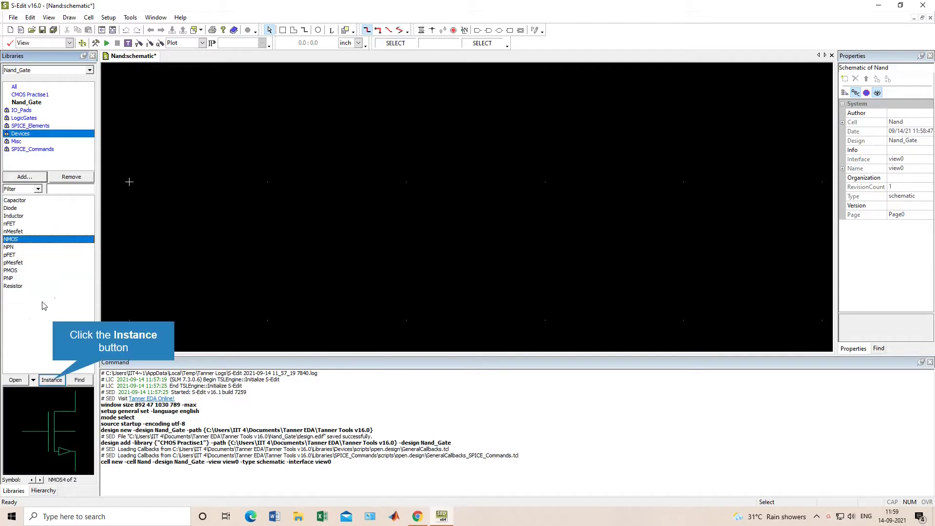
{"action": "left_click", "coordinate": [52, 380]}
{"action": "scroll", "coordinate": [419, 175], "scroll_direction": "down", "scroll_amount": 2}
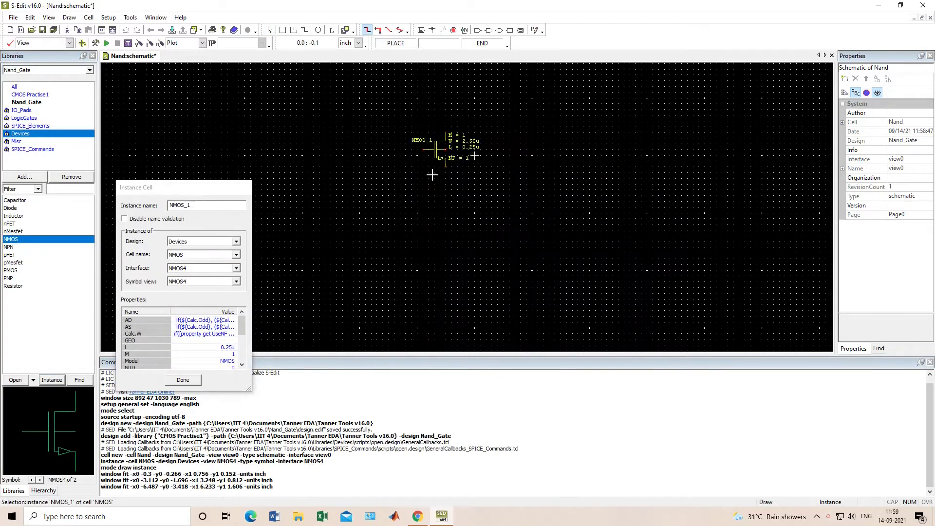
{"action": "scroll", "coordinate": [438, 171], "scroll_direction": "up", "scroll_amount": 2}
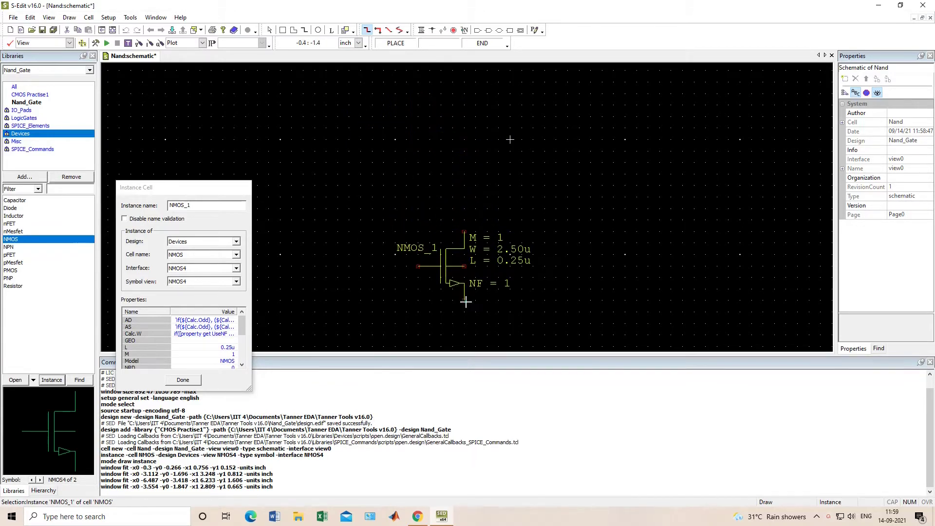
{"action": "scroll", "coordinate": [458, 278], "scroll_direction": "down", "scroll_amount": 2}
{"action": "scroll", "coordinate": [463, 281], "scroll_direction": "up", "scroll_amount": 1}
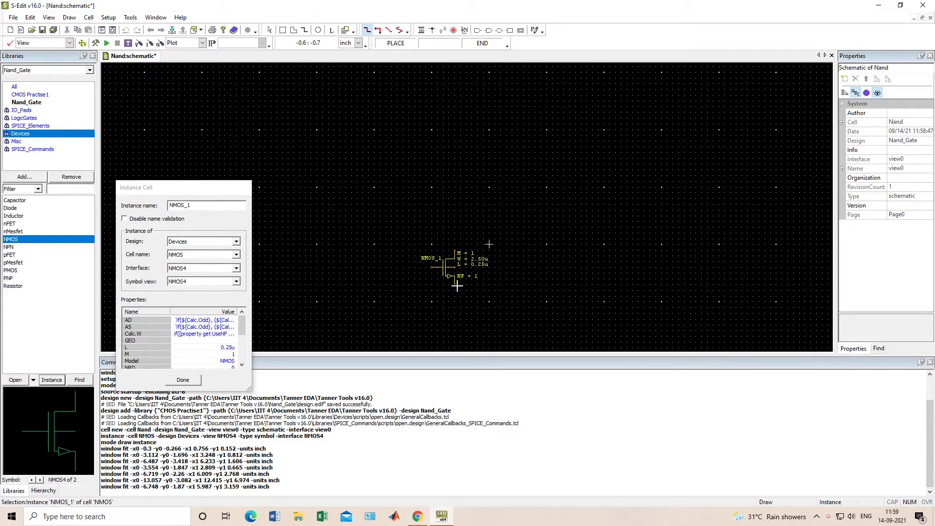
{"action": "left_click", "coordinate": [457, 286]}
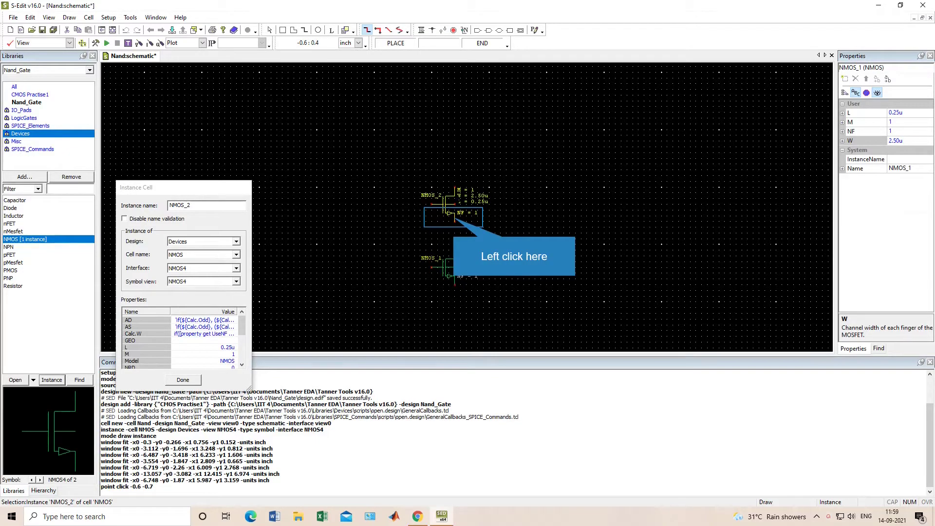
{"action": "left_click", "coordinate": [455, 217]}
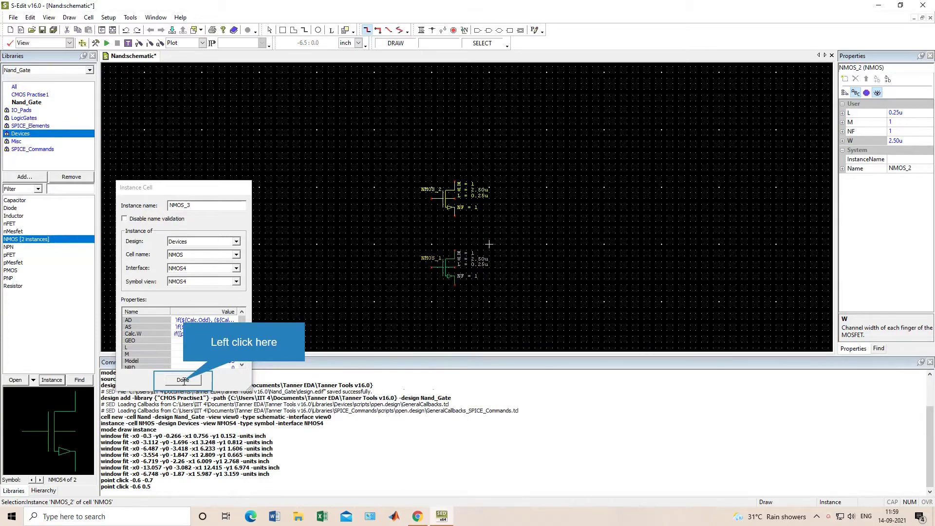
{"action": "left_click", "coordinate": [183, 380]}
- Place two PMOS transistors from the Devices library side by side above the NMOS pair
{"action": "left_click", "coordinate": [14, 270]}
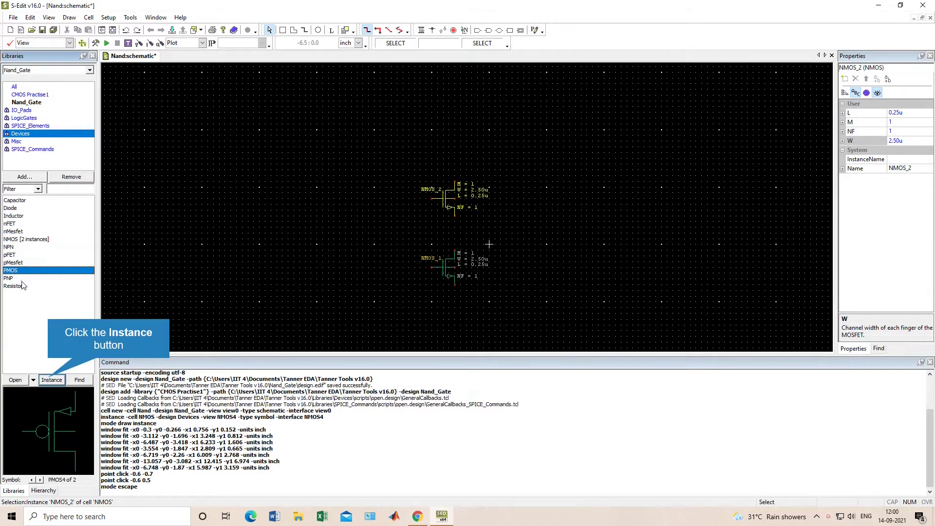
{"action": "left_click", "coordinate": [52, 380]}
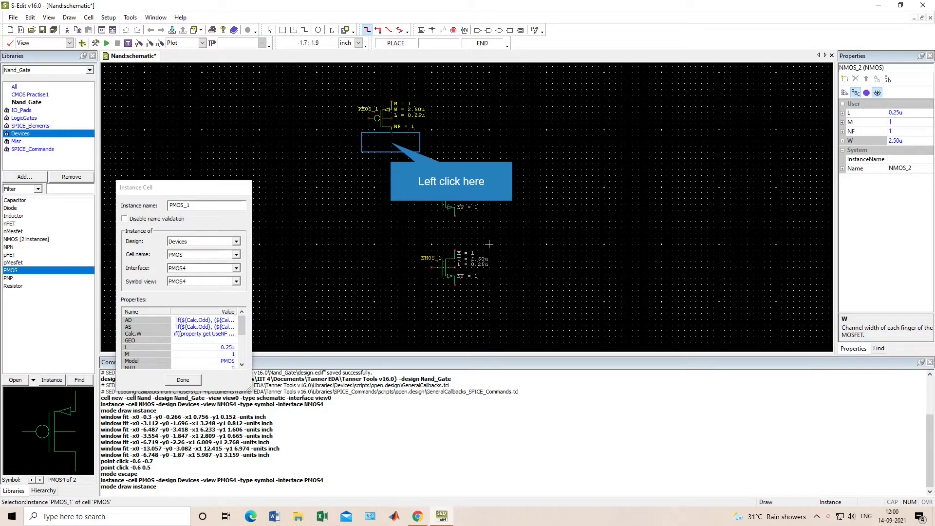
{"action": "left_click", "coordinate": [392, 143]}
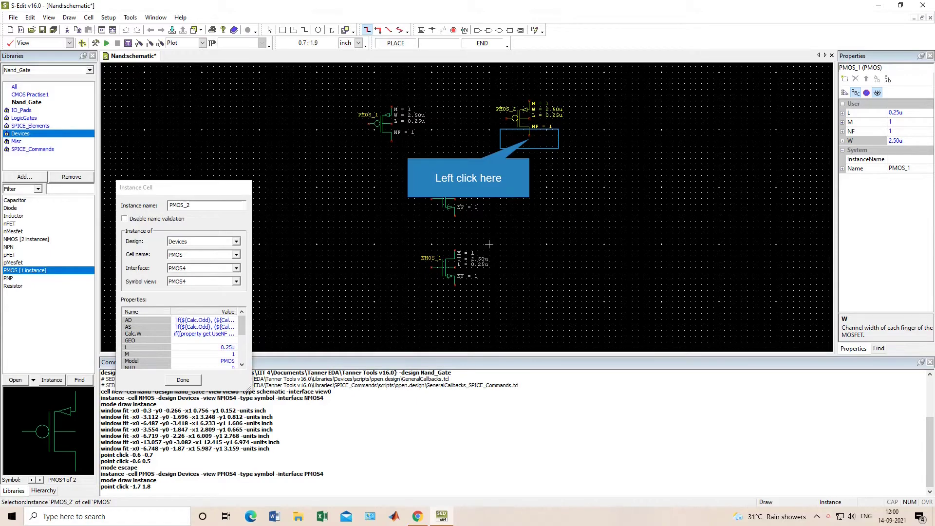
{"action": "left_click", "coordinate": [529, 141]}
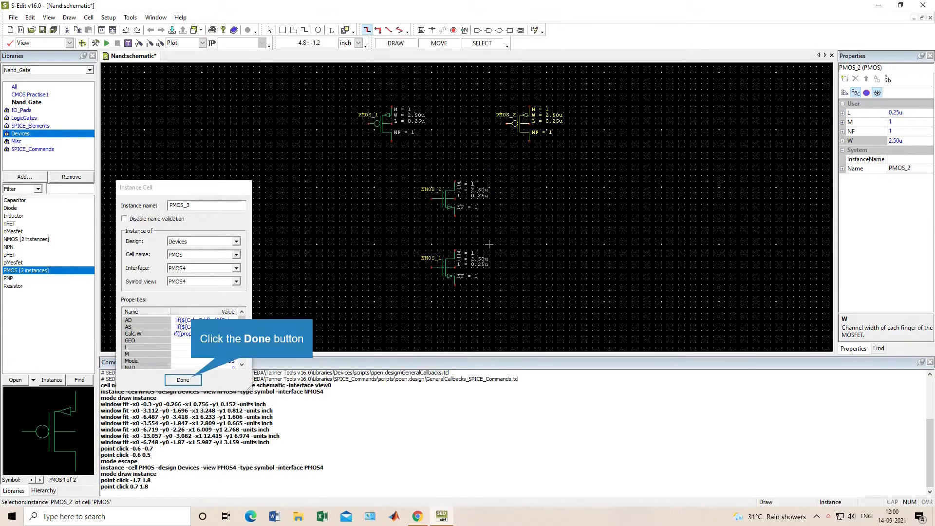
{"action": "left_click", "coordinate": [183, 380]}
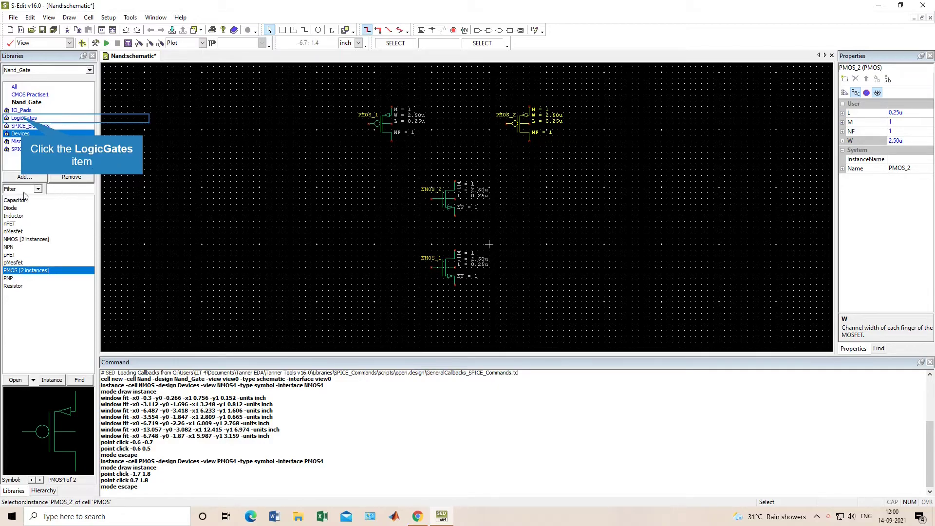
- Place three DC VoltageSource instances from the SPICE_Elements library, two left of the transistors and one to their right
{"action": "left_click", "coordinate": [23, 119]}
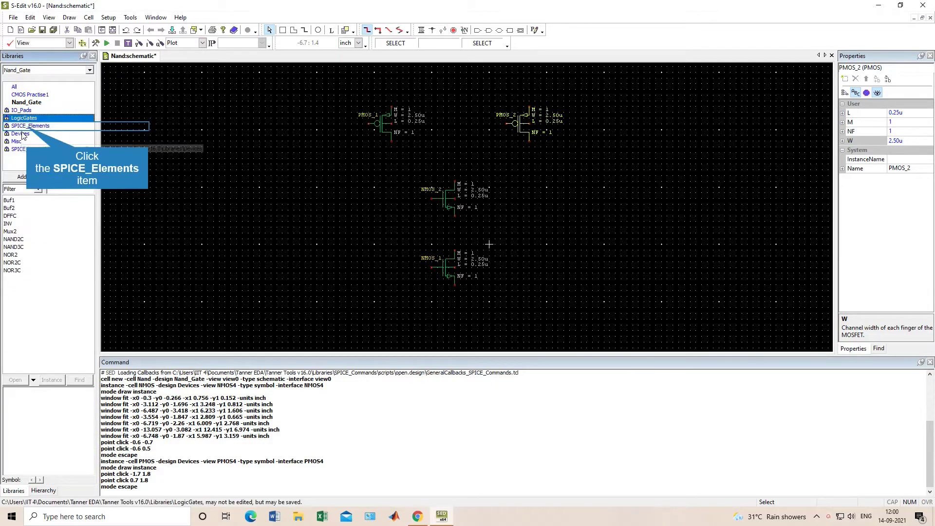
{"action": "left_click", "coordinate": [28, 127]}
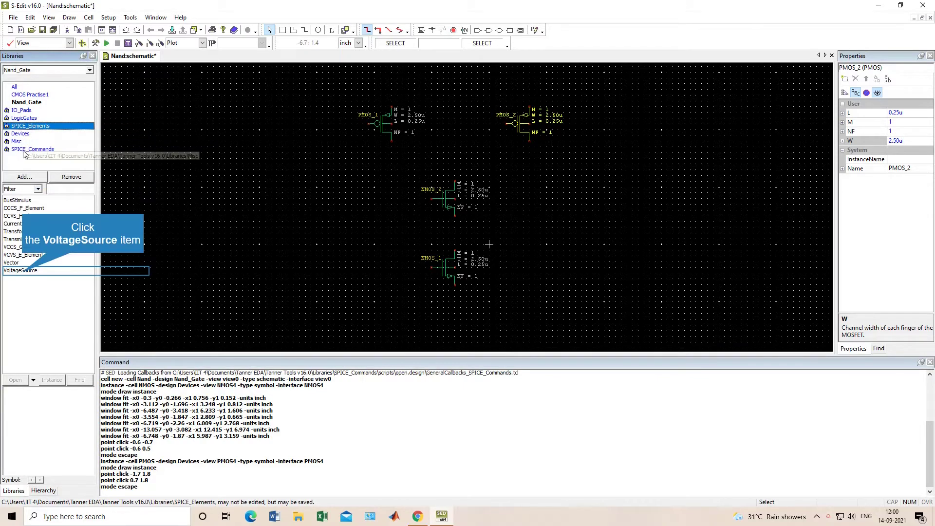
{"action": "left_click", "coordinate": [34, 271]}
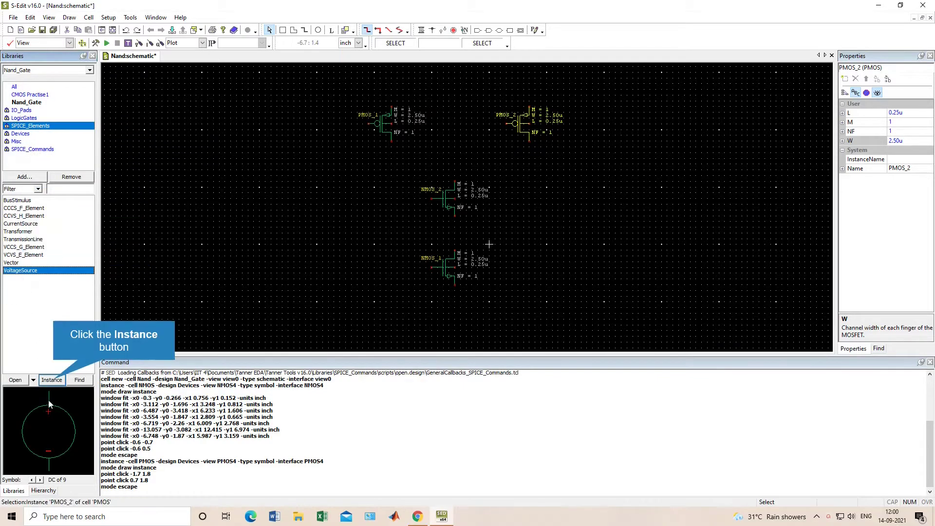
{"action": "left_click", "coordinate": [54, 381]}
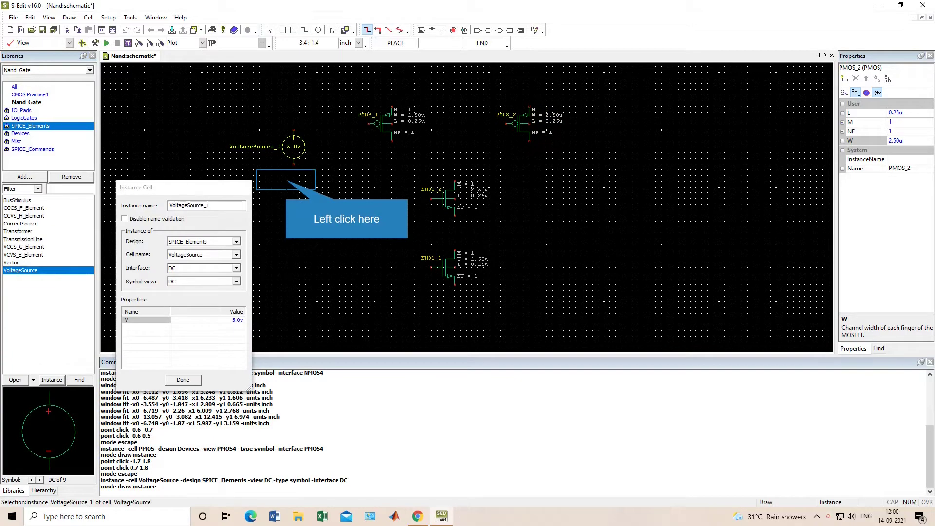
{"action": "left_click", "coordinate": [286, 179]}
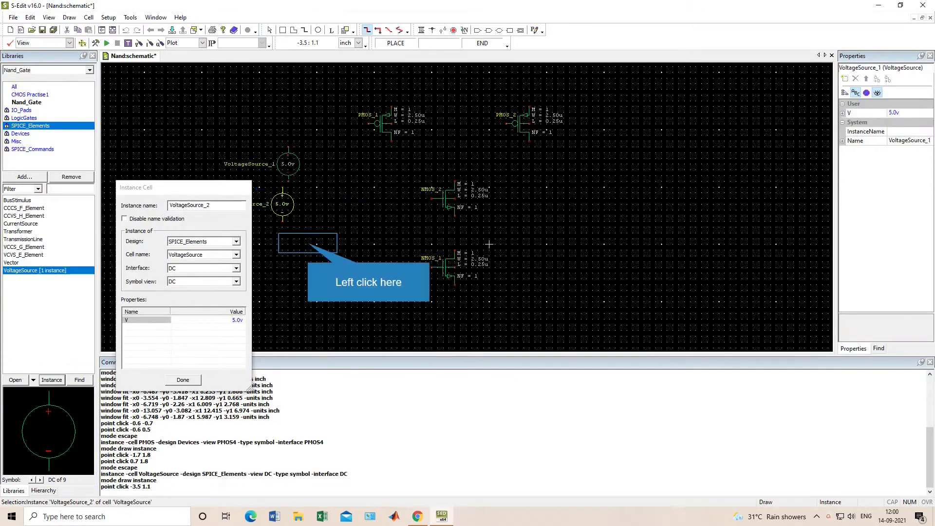
{"action": "left_click_drag", "start_coordinate": [306, 227], "coordinate": [312, 227]}
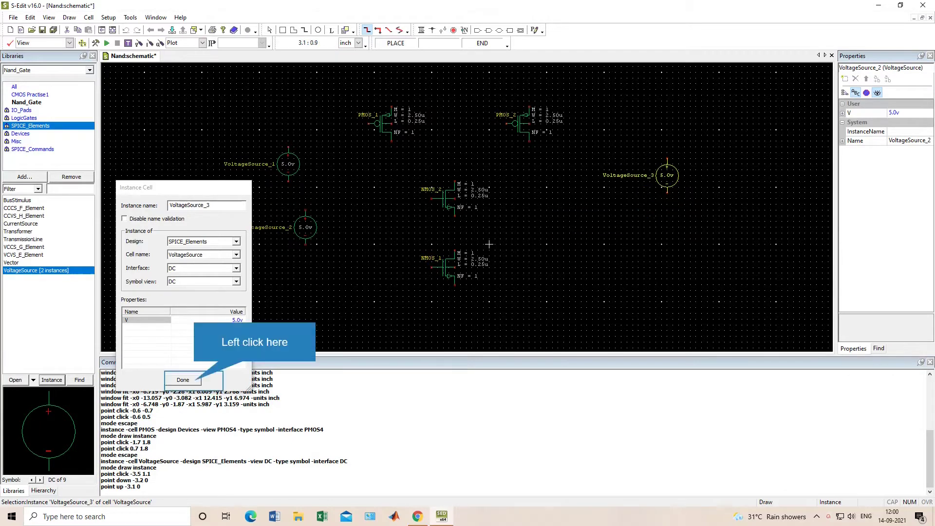
{"action": "left_click", "coordinate": [184, 380]}
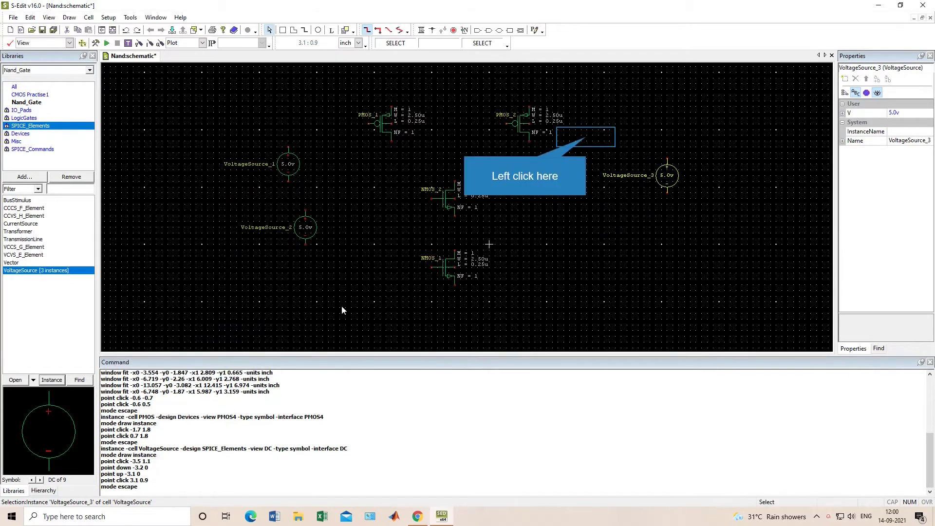
- Delete the voltage source placed to the right of the transistors
{"action": "left_click_drag", "start_coordinate": [590, 136], "coordinate": [694, 218]}
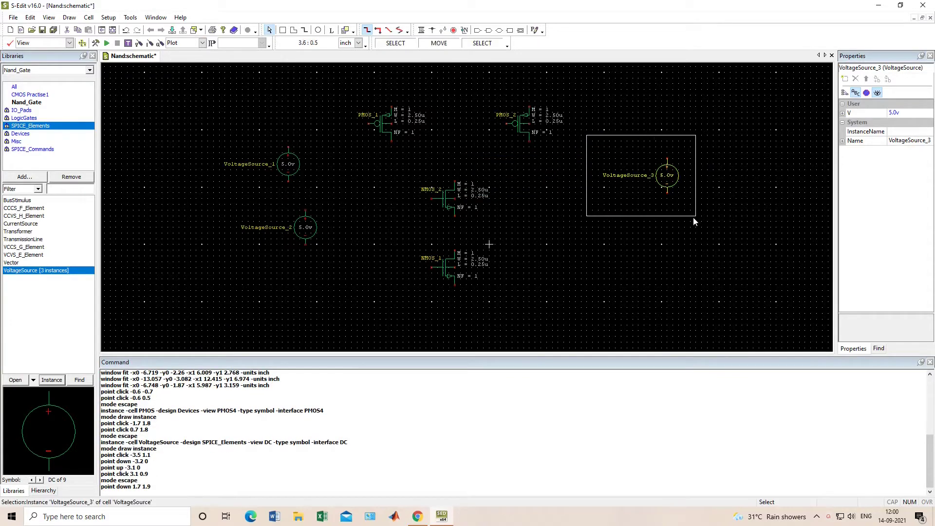
{"action": "key", "text": "Delete"}
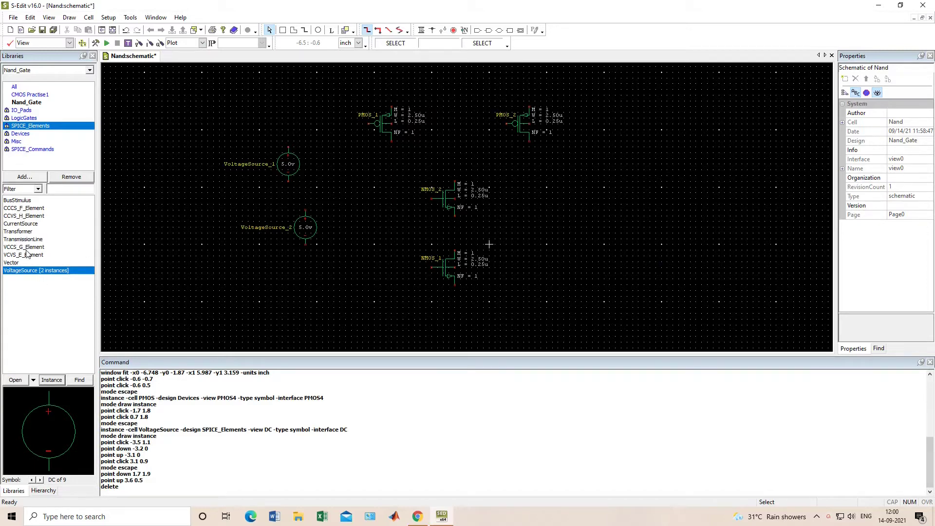
- Place one Vdd symbol from the Misc library above and between the two PMOS transistors
{"action": "left_click", "coordinate": [24, 142]}
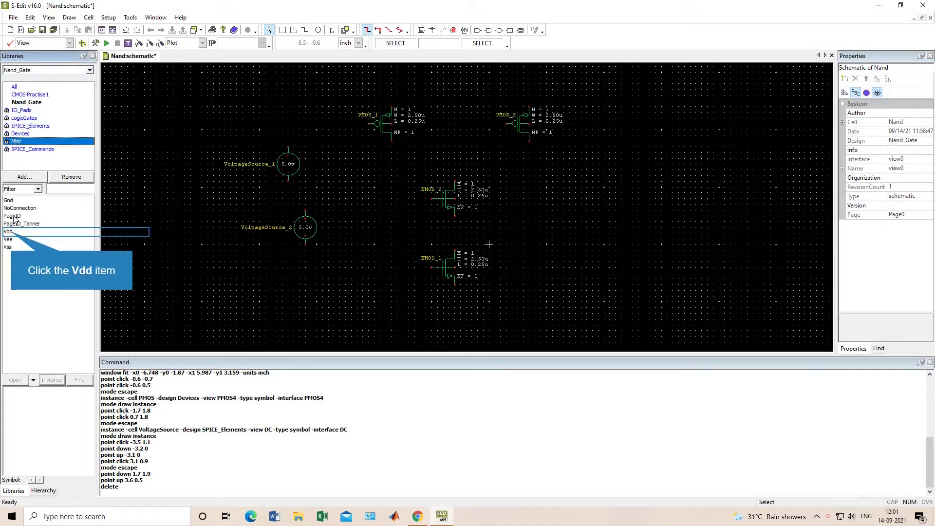
{"action": "left_click", "coordinate": [13, 232]}
{"action": "left_click", "coordinate": [51, 381]}
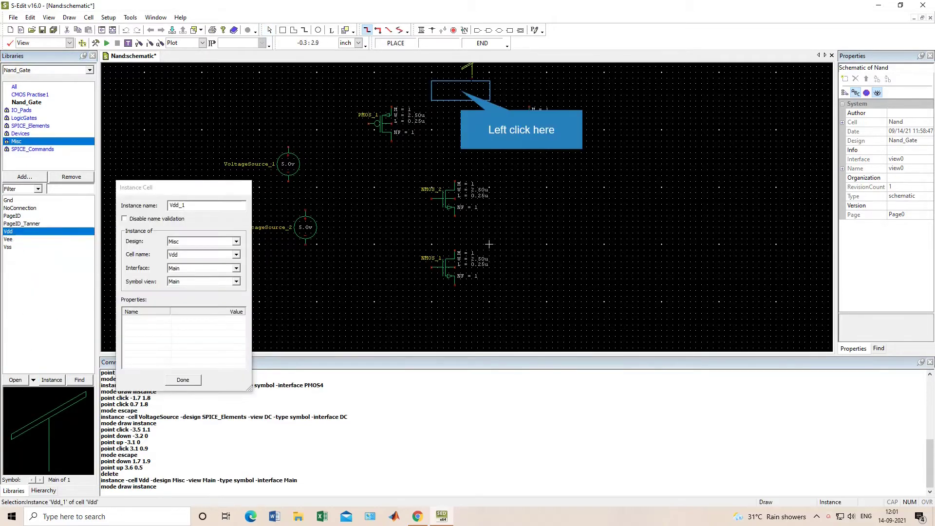
{"action": "left_click", "coordinate": [454, 104]}
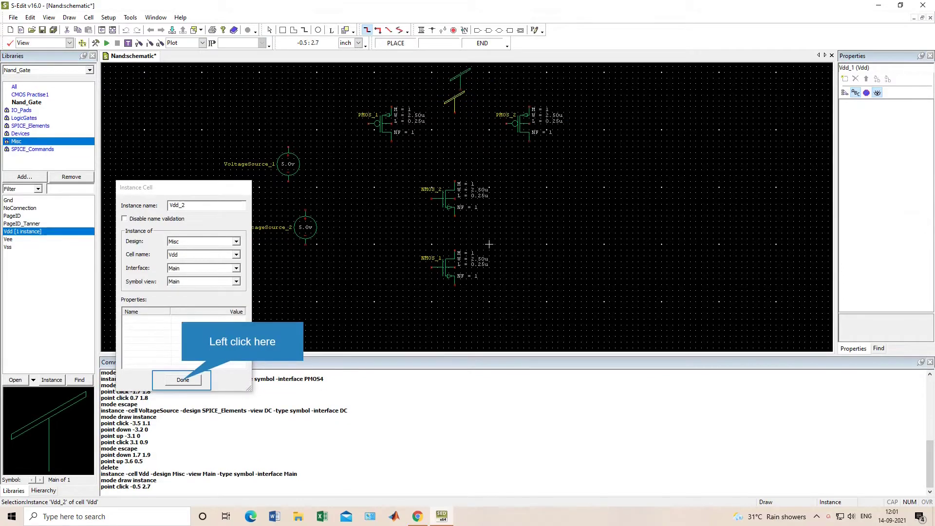
{"action": "left_click", "coordinate": [184, 379]}
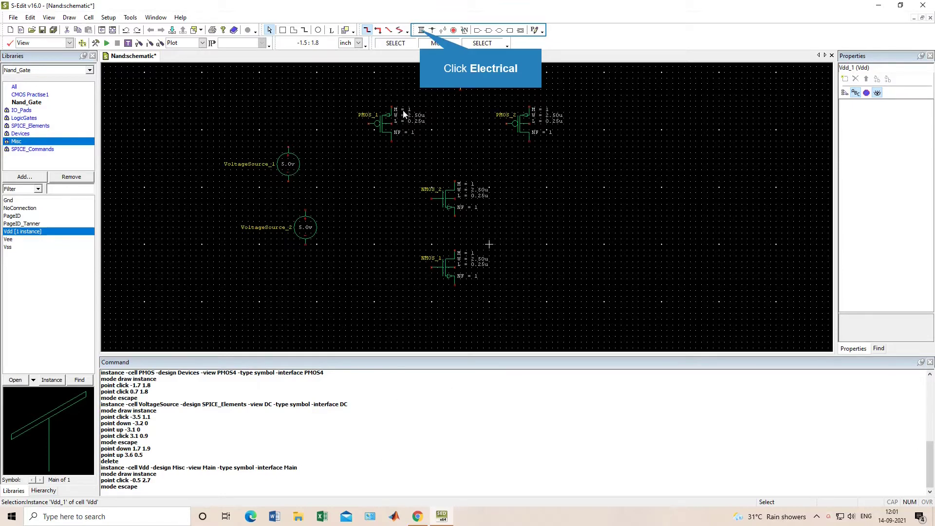
- Wire the two PMOS transistors in parallel under the Vdd symbol and connect their common lower node to the series-wired NMOS pair
{"action": "left_click", "coordinate": [422, 30]}
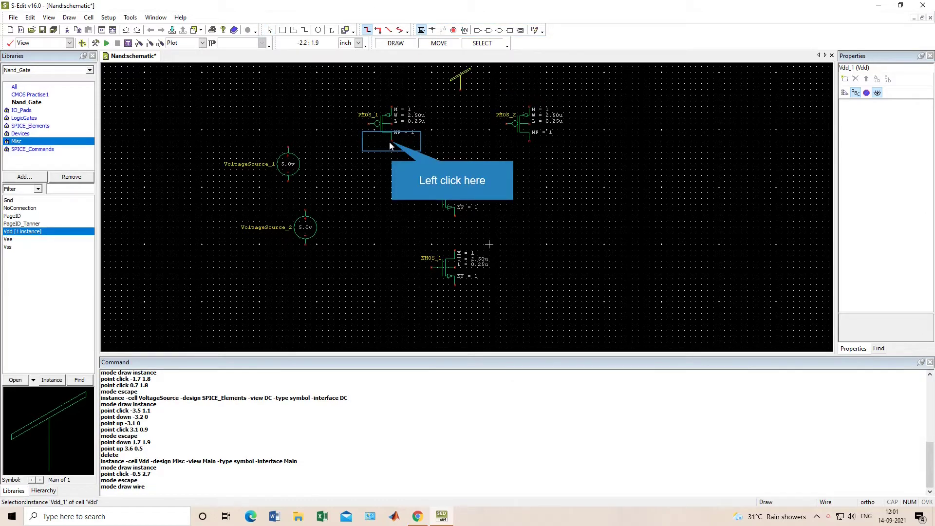
{"action": "left_click_drag", "start_coordinate": [391, 141], "coordinate": [530, 141]}
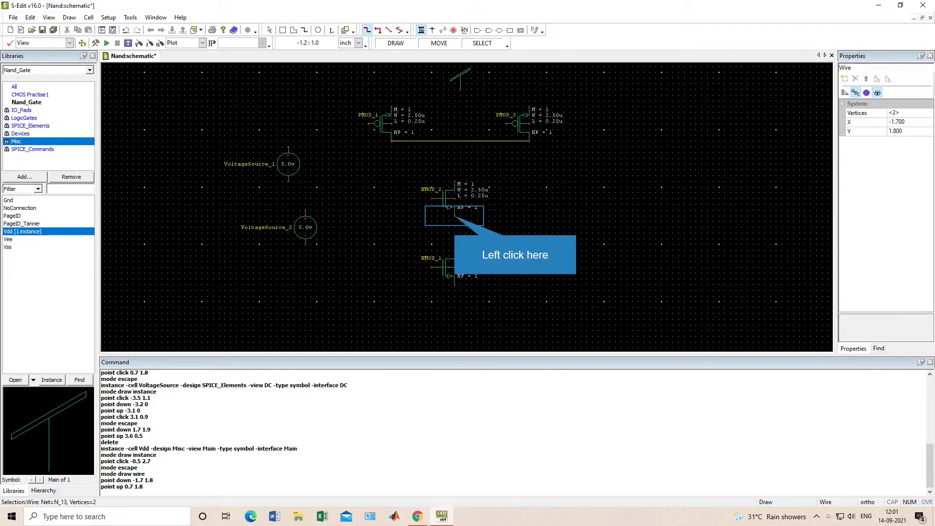
{"action": "left_click_drag", "start_coordinate": [454, 215], "coordinate": [454, 250]}
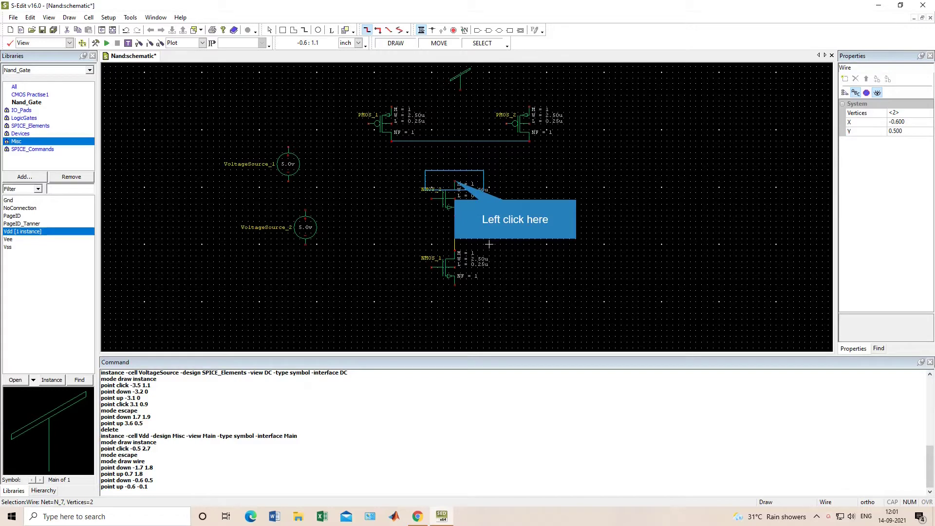
{"action": "left_click_drag", "start_coordinate": [455, 181], "coordinate": [455, 141]}
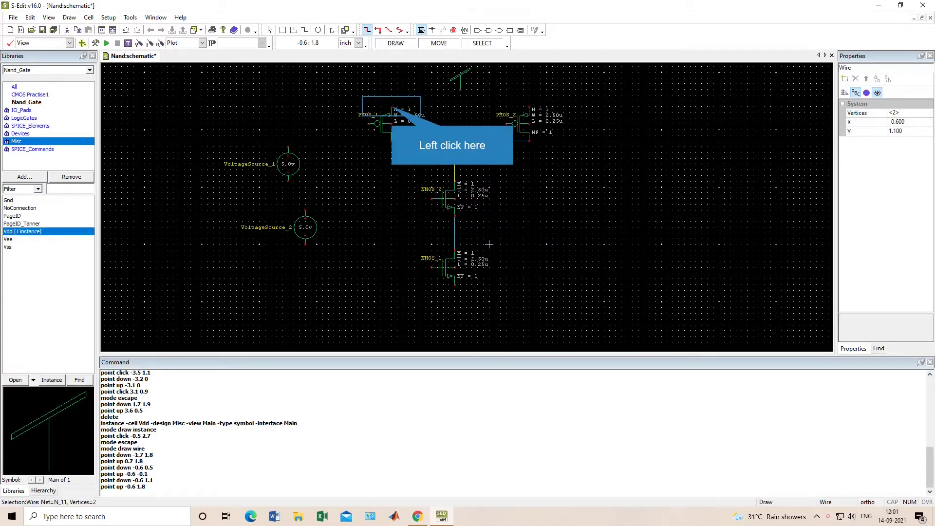
{"action": "left_click_drag", "start_coordinate": [391, 107], "coordinate": [529, 106]}
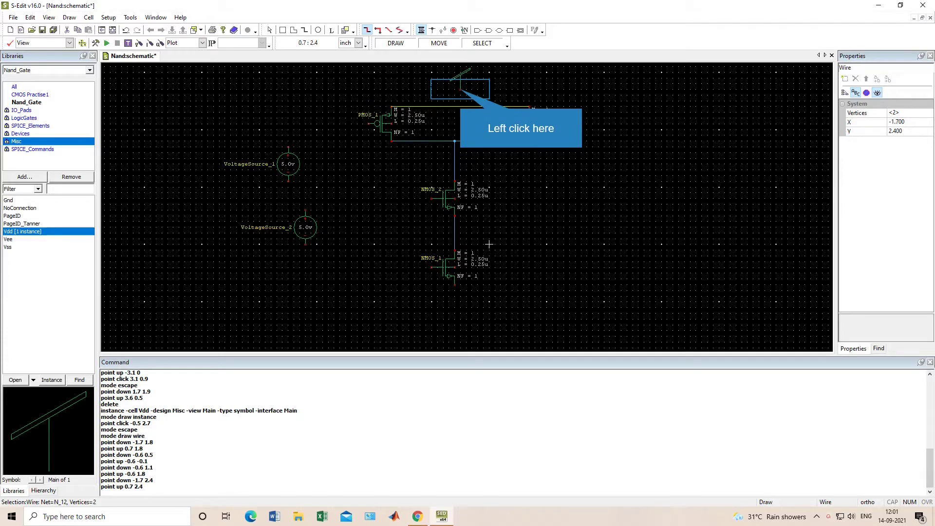
{"action": "left_click_drag", "start_coordinate": [460, 90], "coordinate": [460, 106]}
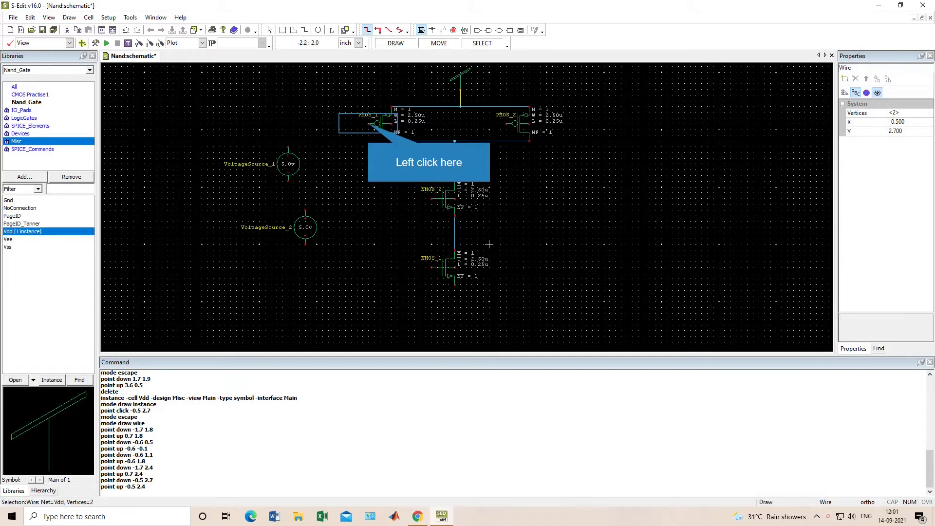
- Wire the PMOS_1 and NMOS_2 gates to the top of VoltageSource_1, and the PMOS_2 and NMOS_1 gates to the top of VoltageSource_2
{"action": "left_click_drag", "start_coordinate": [369, 123], "coordinate": [431, 201]}
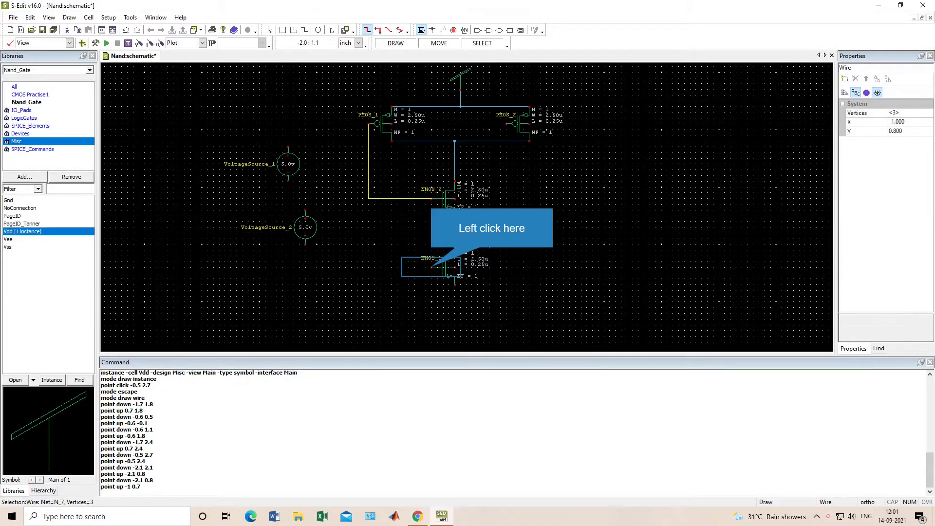
{"action": "left_click_drag", "start_coordinate": [432, 267], "coordinate": [414, 217]}
{"action": "left_click_drag", "start_coordinate": [413, 217], "coordinate": [413, 217]}
{"action": "mouse_move", "coordinate": [411, 198]}
{"action": "left_mouse_down"}
{"action": "mouse_move", "coordinate": [433, 119]}
{"action": "mouse_move", "coordinate": [515, 123]}
{"action": "left_mouse_up"}
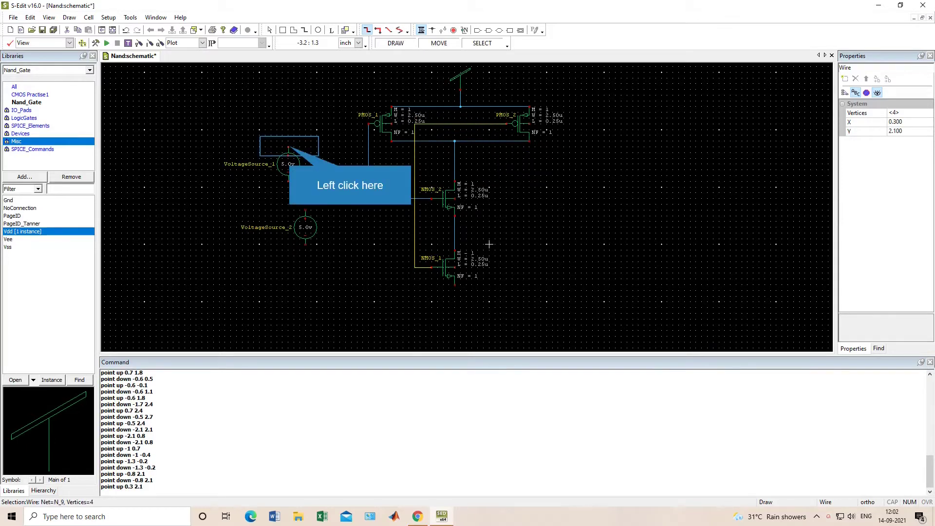
{"action": "left_click_drag", "start_coordinate": [289, 147], "coordinate": [368, 145]}
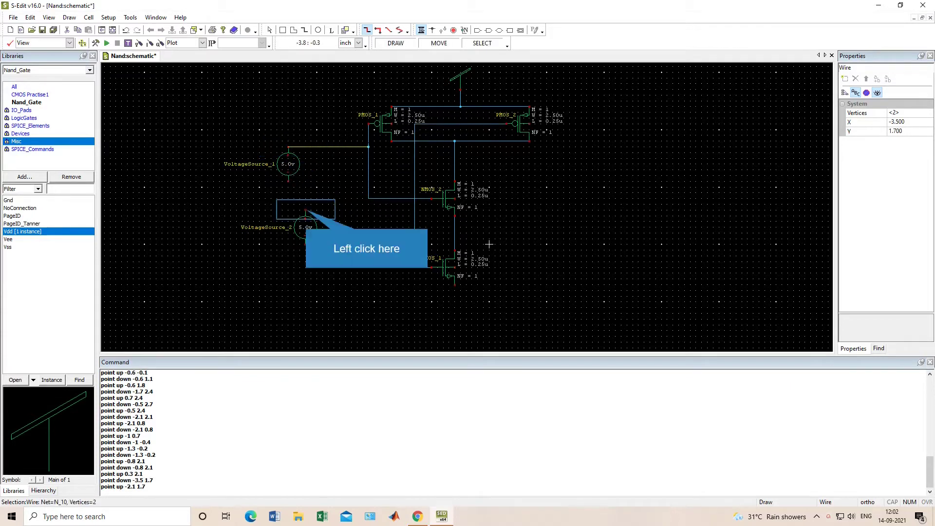
{"action": "left_click_drag", "start_coordinate": [306, 211], "coordinate": [415, 211]}
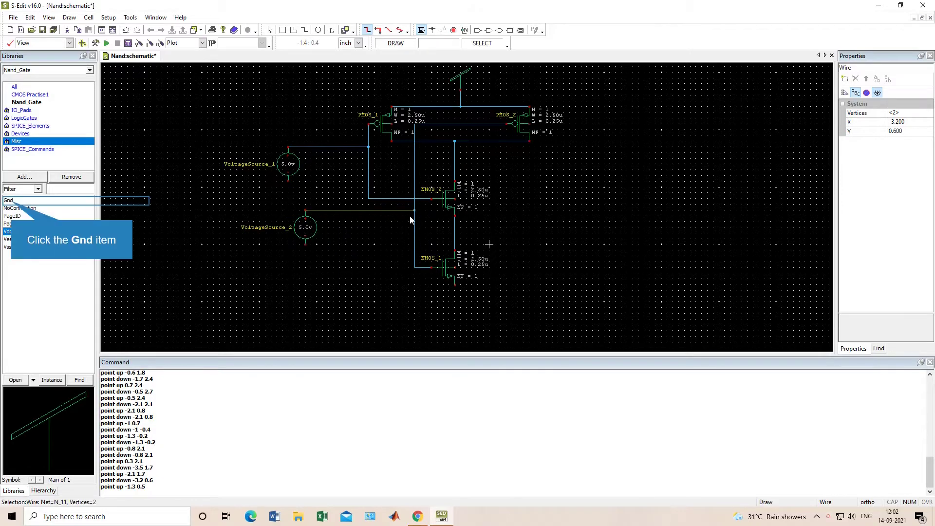
- Place one Gnd symbol from the Misc library directly below NMOS_1
{"action": "left_click", "coordinate": [12, 202]}
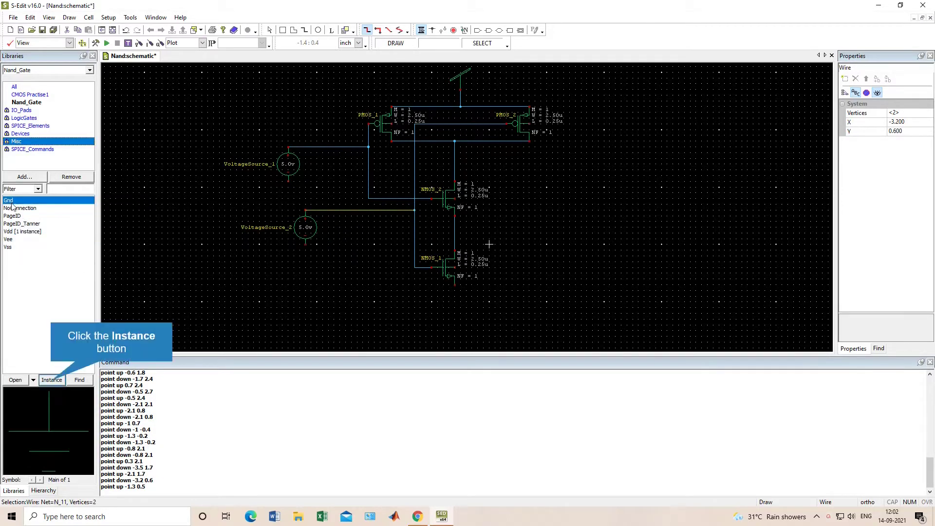
{"action": "left_click", "coordinate": [50, 381]}
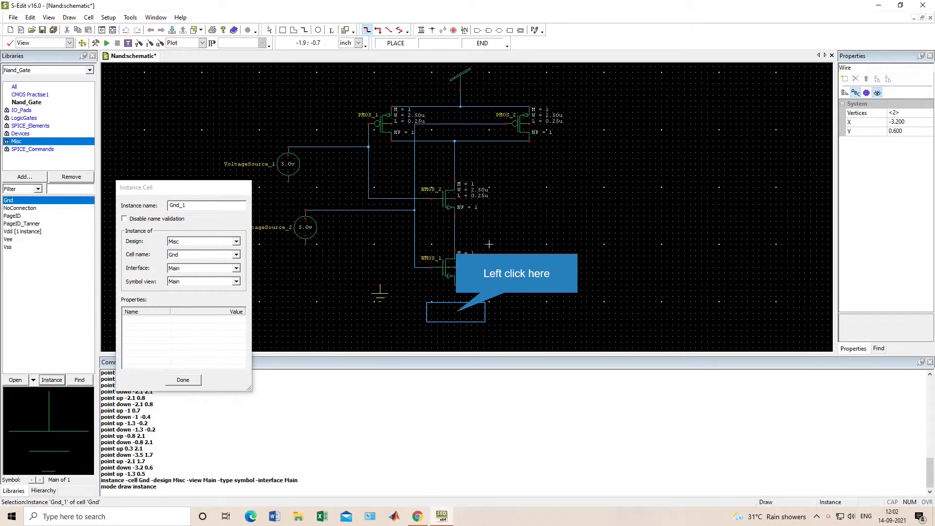
{"action": "left_click", "coordinate": [455, 314]}
{"action": "left_click", "coordinate": [187, 380]}
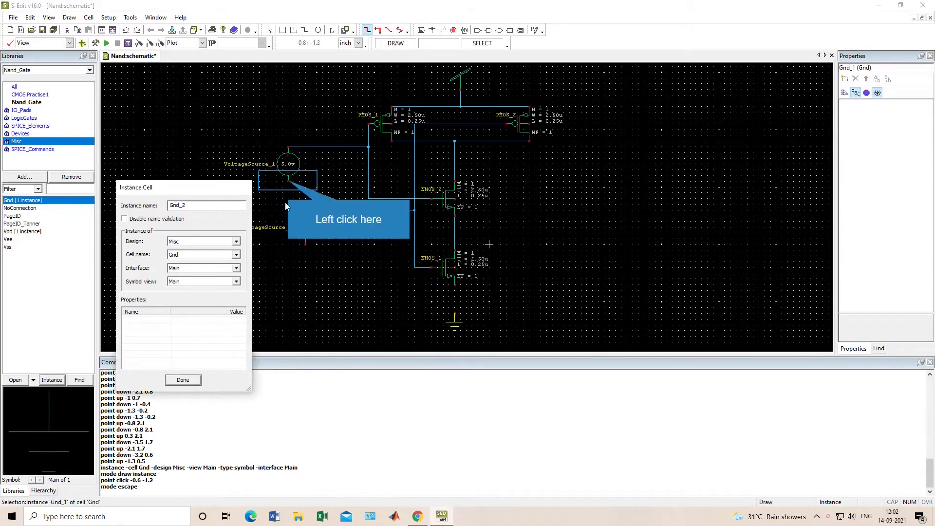
- Wire the lower terminals of VoltageSource_1, NMOS_1 and VoltageSource_2 to the Gnd symbol
{"action": "left_click_drag", "start_coordinate": [287, 183], "coordinate": [288, 286]}
{"action": "left_click", "coordinate": [421, 29]}
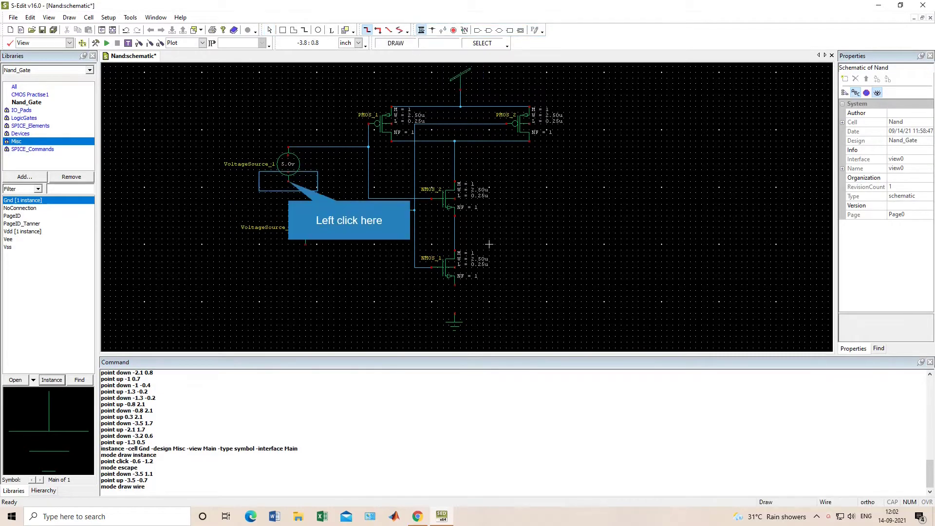
{"action": "left_click_drag", "start_coordinate": [288, 182], "coordinate": [454, 313]}
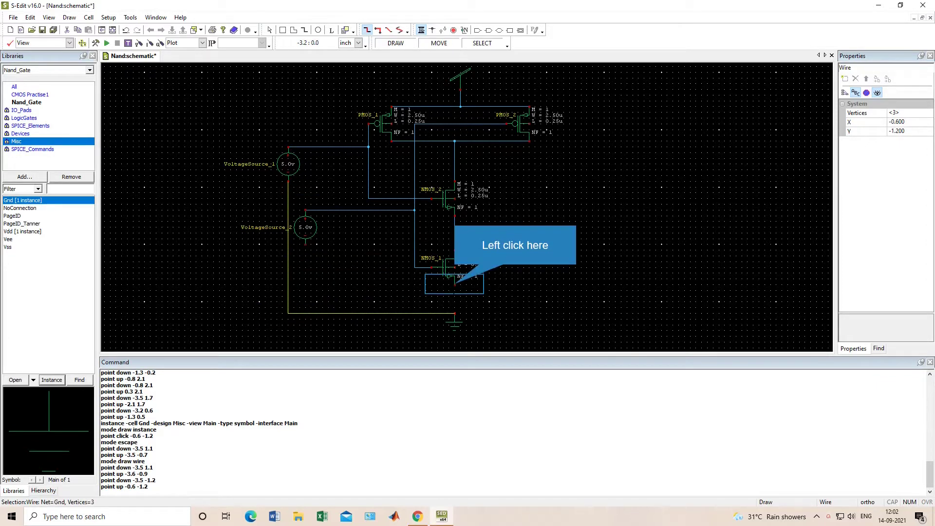
{"action": "left_click_drag", "start_coordinate": [455, 285], "coordinate": [460, 314]}
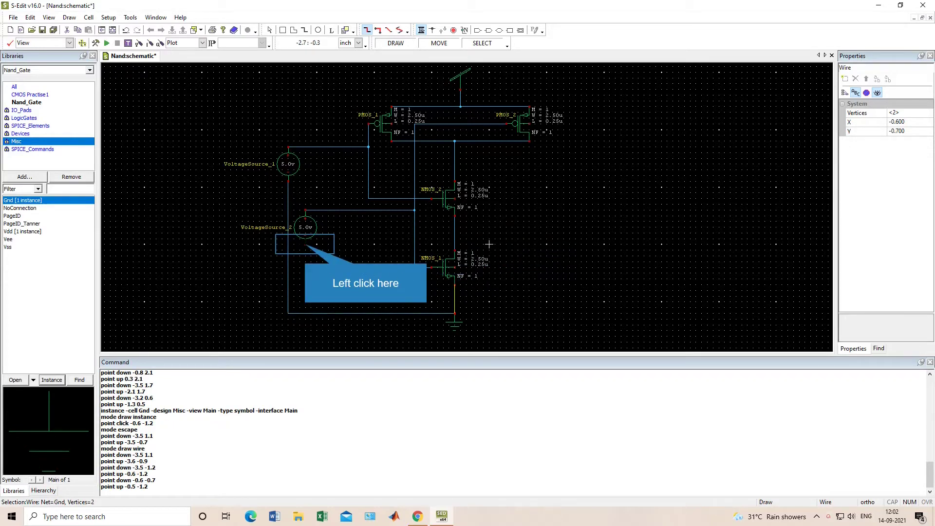
{"action": "left_click_drag", "start_coordinate": [305, 244], "coordinate": [305, 313]}
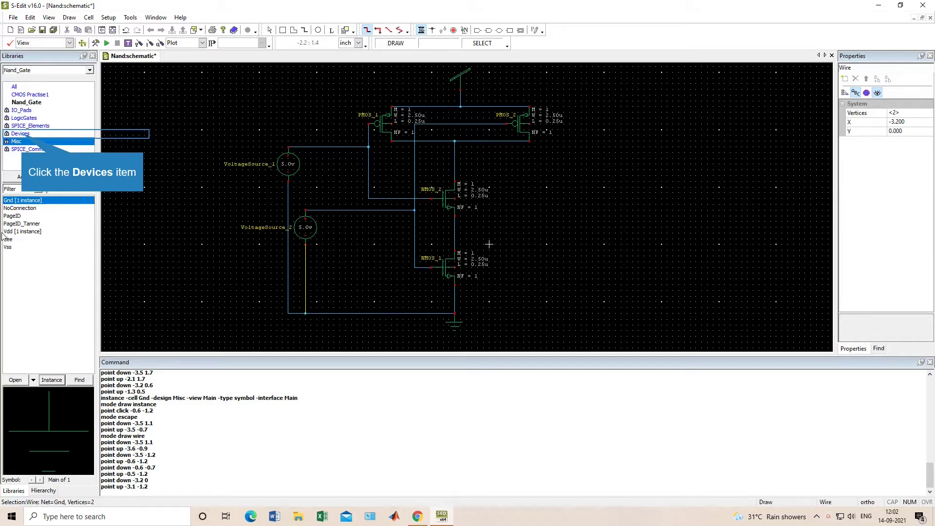
- Place a third DC VoltageSource from the SPICE_Elements library well to the right of the transistors
{"action": "left_click", "coordinate": [24, 135]}
{"action": "left_click", "coordinate": [24, 126]}
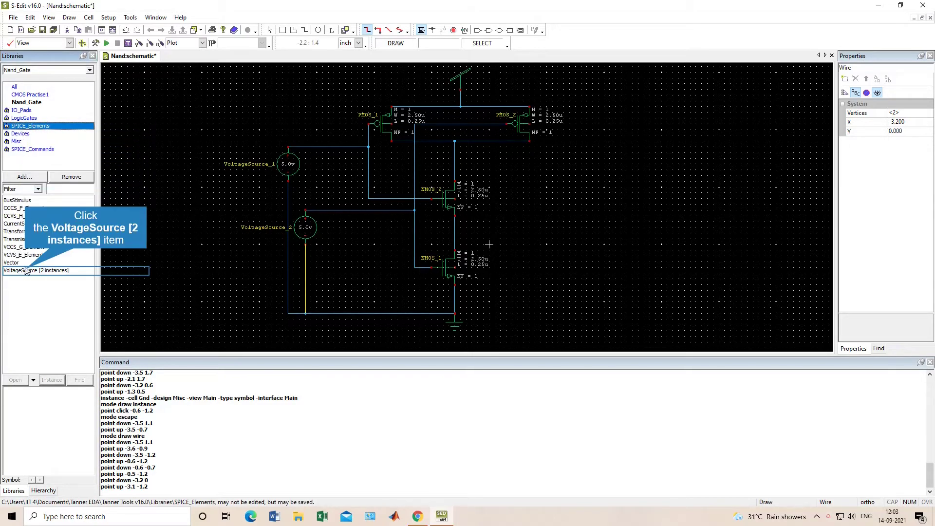
{"action": "left_click", "coordinate": [26, 270]}
{"action": "left_click", "coordinate": [52, 380]}
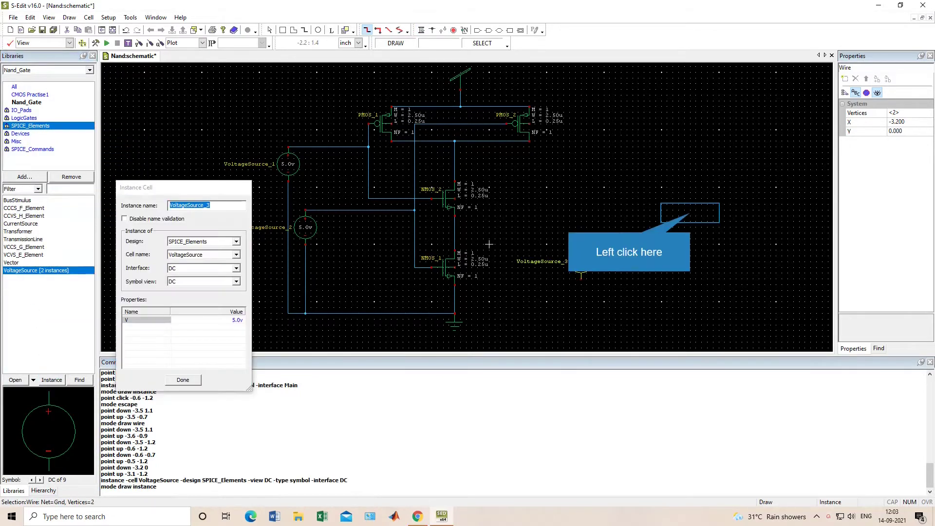
{"action": "left_click", "coordinate": [690, 214]}
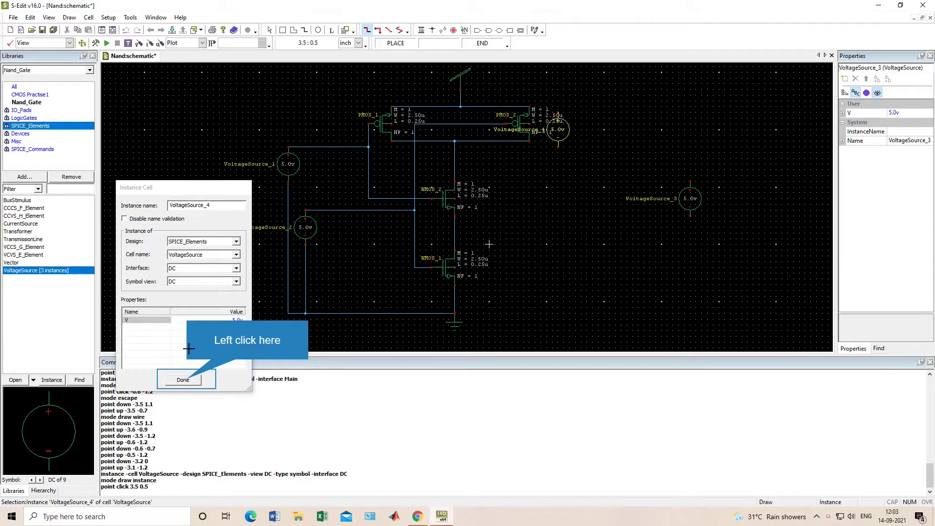
{"action": "left_click", "coordinate": [184, 380]}
- Copy the Gnd symbol below NMOS_1 and attach the copy to the lower terminal of VoltageSource_3
{"action": "left_click", "coordinate": [453, 327]}
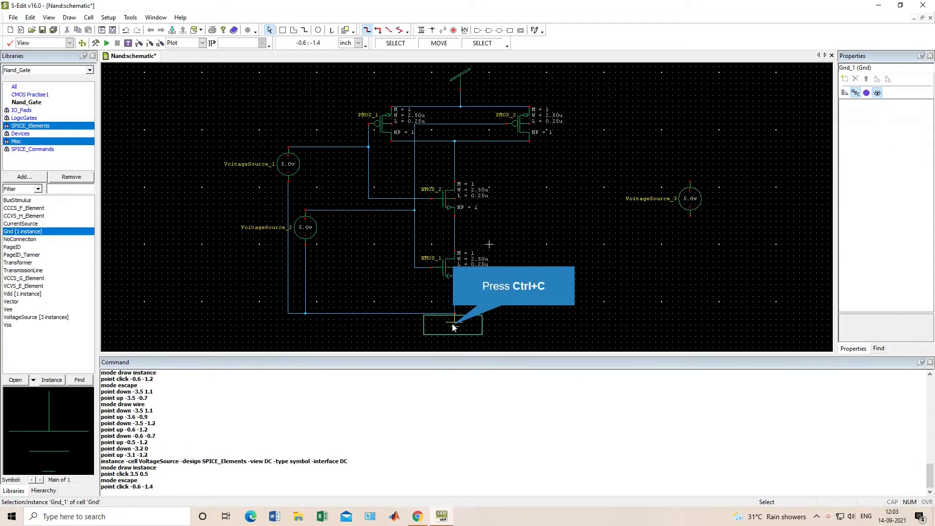
{"action": "key", "text": "ctrl+c"}
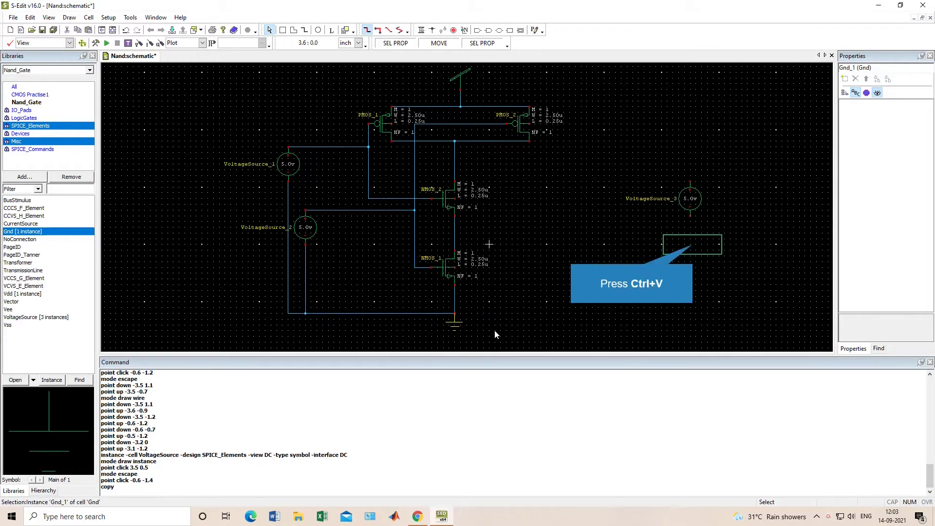
{"action": "key", "text": "ctrl+v"}
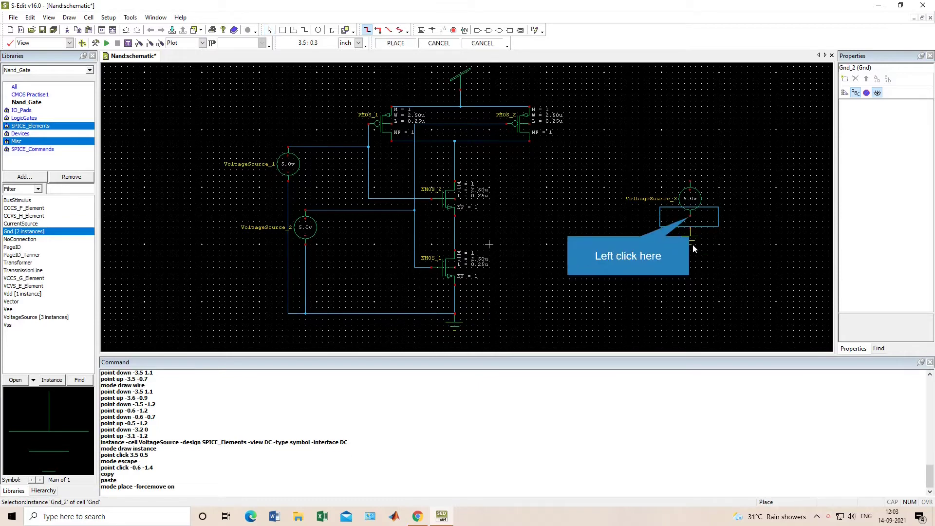
{"action": "left_click", "coordinate": [690, 220]}
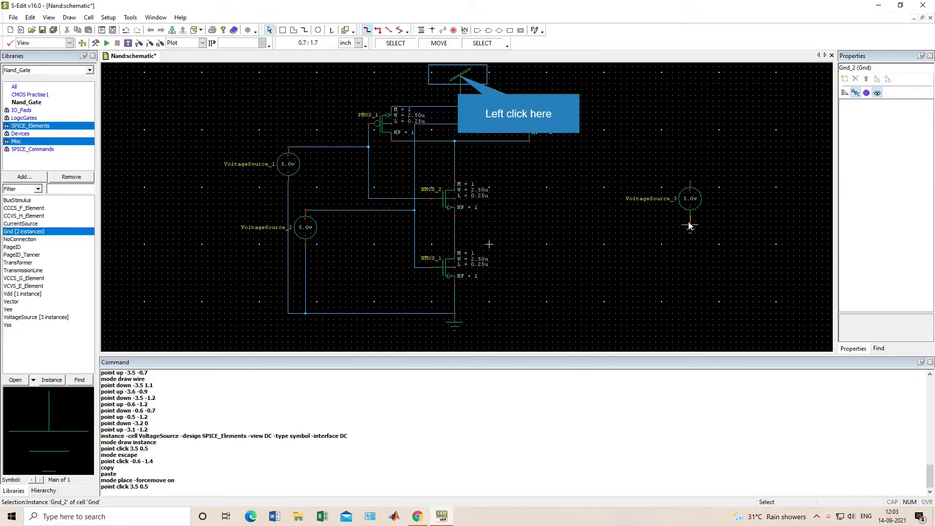
- Copy the Vdd symbol above the PMOS pair and attach the copy to the upper terminal of VoltageSource_3
{"action": "left_click", "coordinate": [459, 78]}
{"action": "key", "text": "ctrl+c"}
{"action": "left_click", "coordinate": [691, 156]}
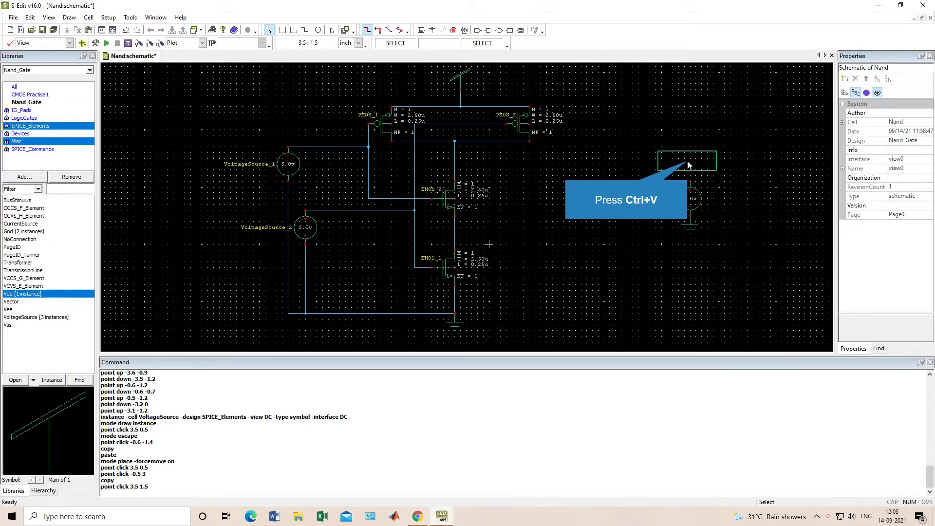
{"action": "key", "text": "ctrl+v"}
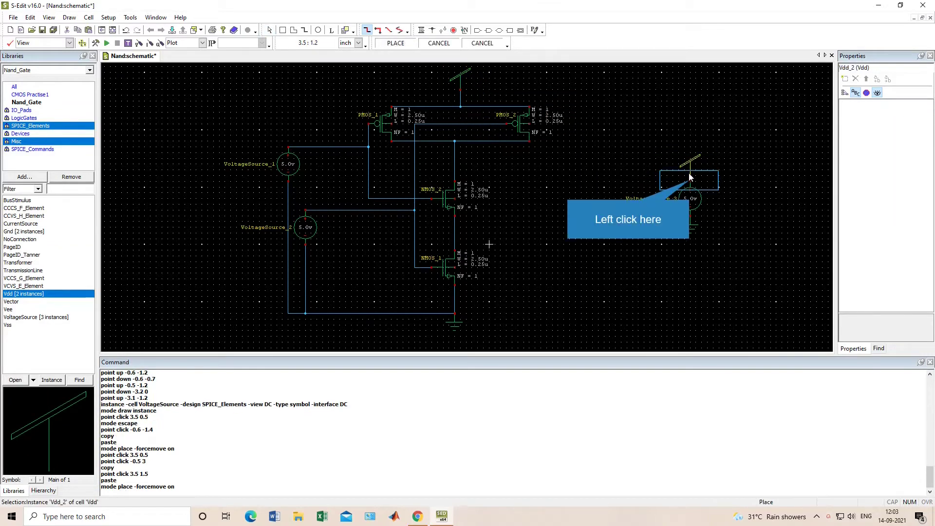
{"action": "left_click", "coordinate": [691, 185]}
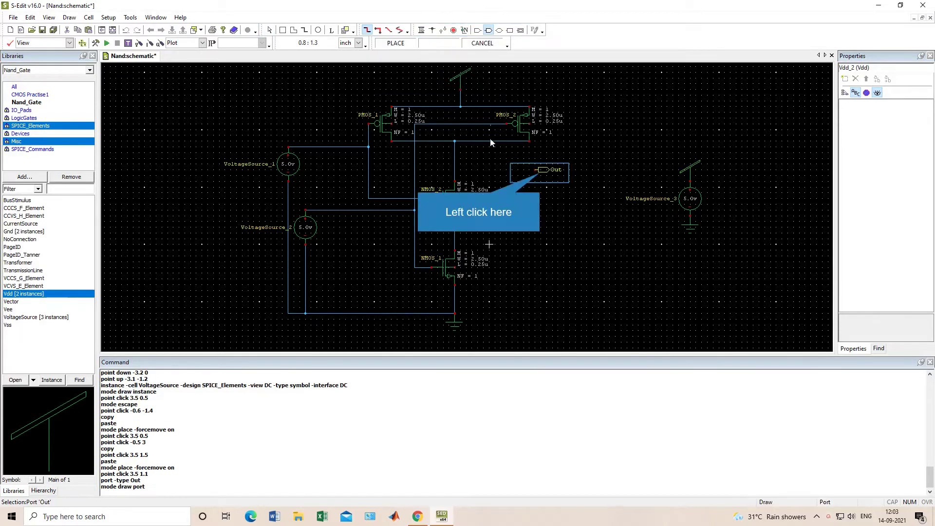
- Add an output port named Out right of NMOS_2 and wire it to the node joining the PMOS pair and NMOS_2
{"action": "left_click", "coordinate": [490, 30]}
{"action": "left_click", "coordinate": [539, 172]}
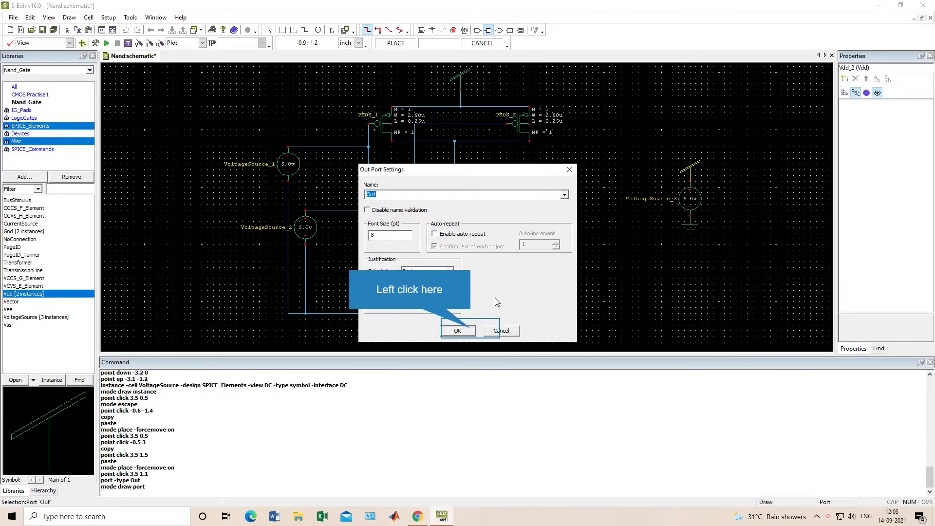
{"action": "left_click", "coordinate": [468, 331]}
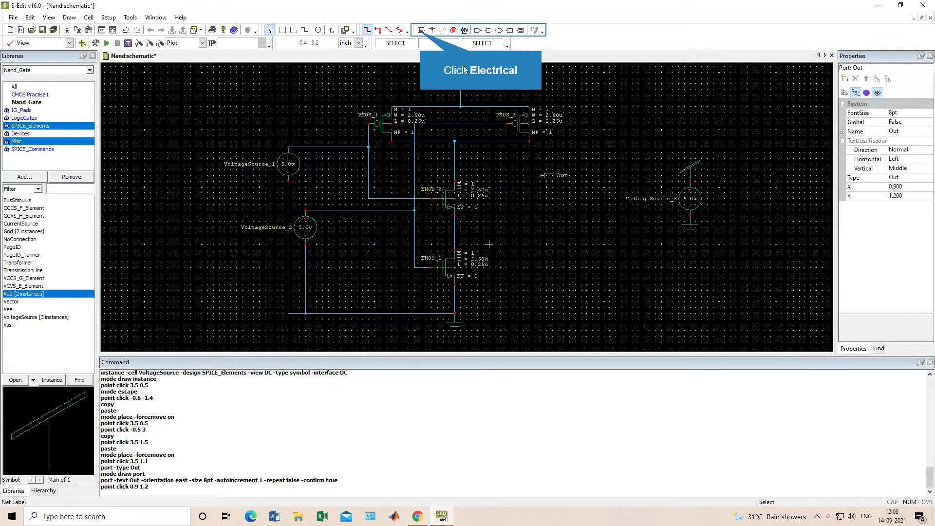
{"action": "left_click", "coordinate": [419, 30]}
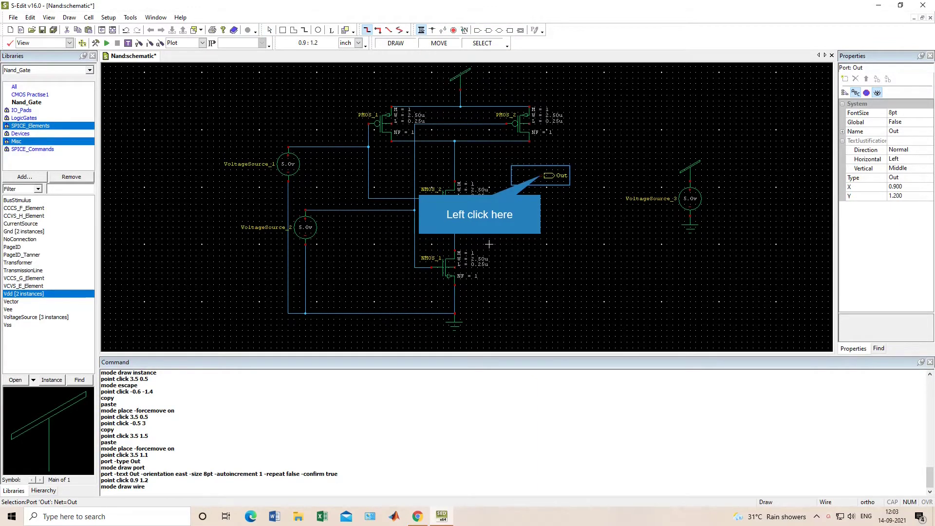
{"action": "left_click_drag", "start_coordinate": [541, 176], "coordinate": [454, 176]}
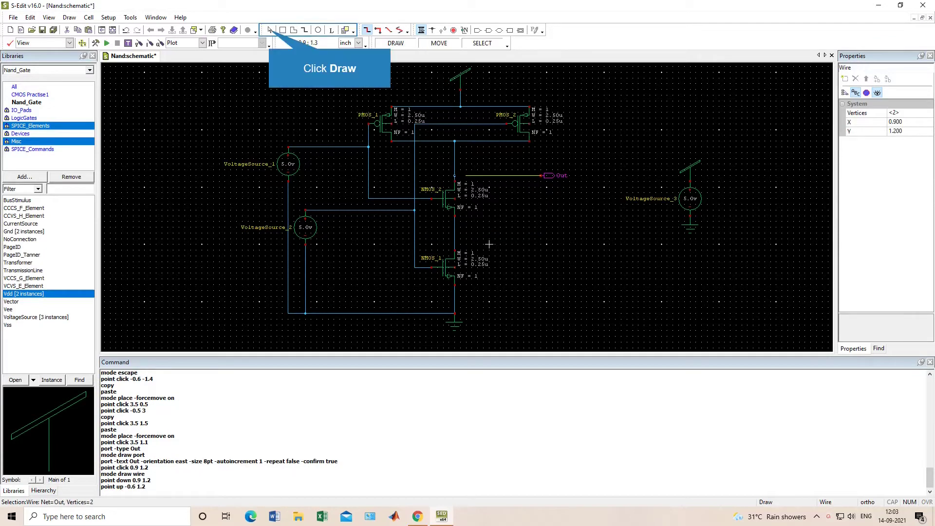
- Rename the voltage source VoltageSource_1 as A
{"action": "left_click", "coordinate": [270, 30]}
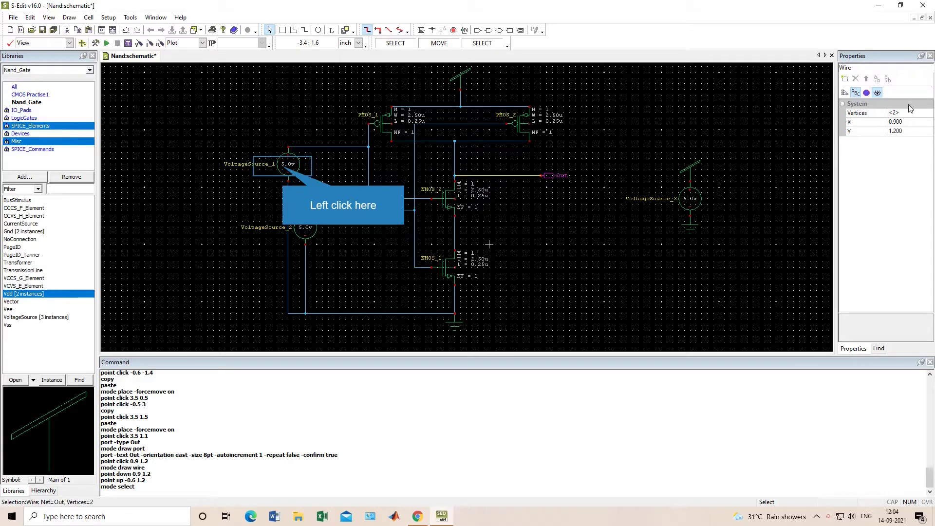
{"action": "left_click", "coordinate": [284, 169]}
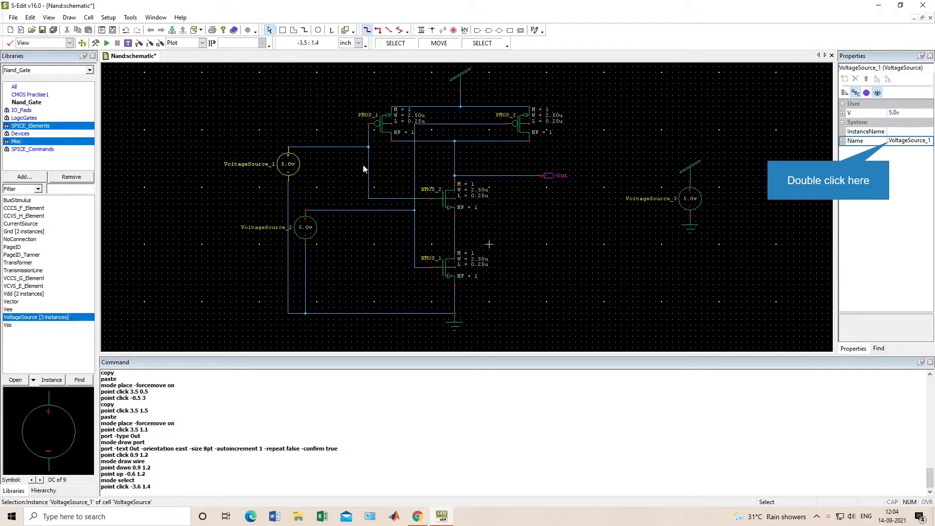
{"action": "double_click", "coordinate": [905, 141]}
{"action": "left_click", "coordinate": [888, 141]}
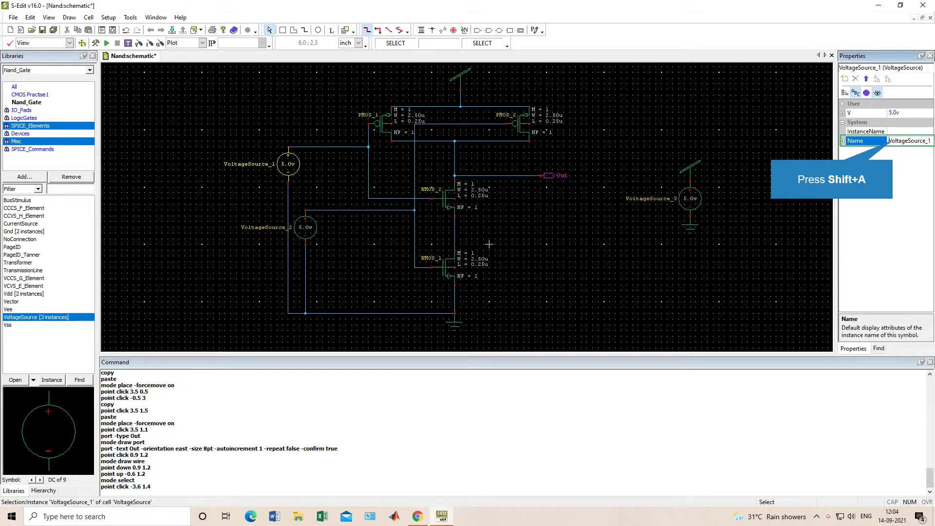
{"action": "type", "text": "A"}
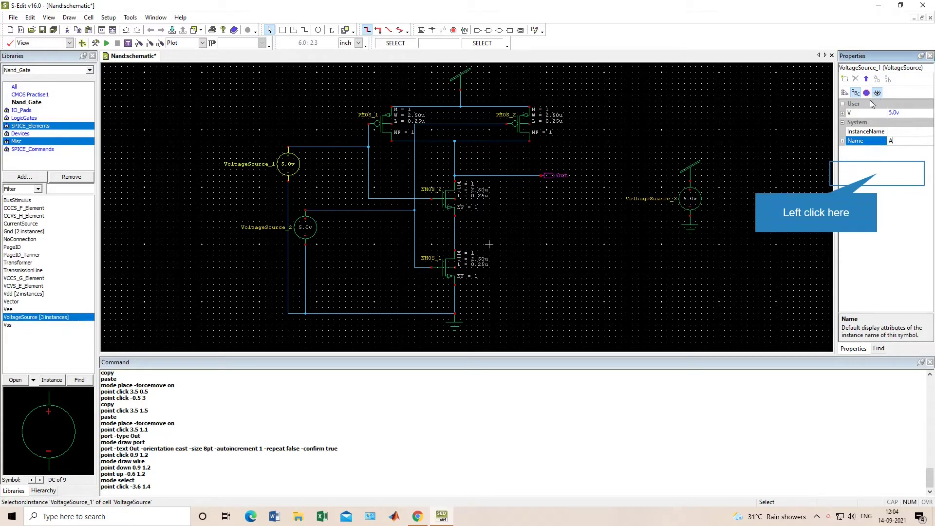
{"action": "left_click", "coordinate": [878, 172]}
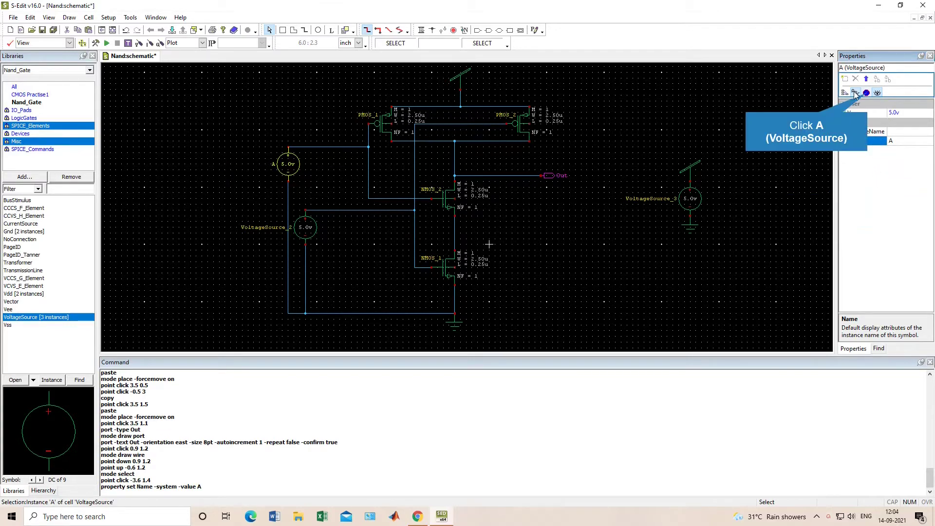
- Show the full property list of source A and set its MasterInterface to Bit
{"action": "left_click", "coordinate": [876, 93]}
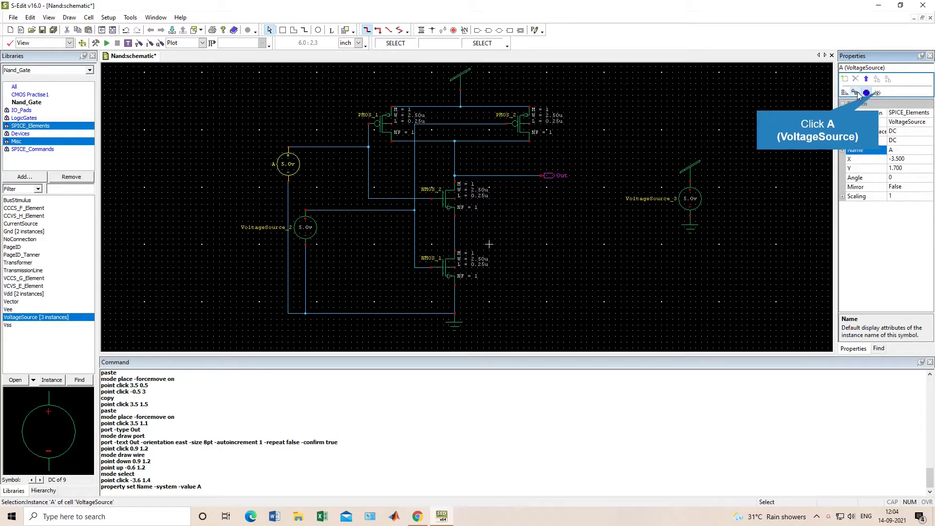
{"action": "left_click", "coordinate": [868, 93]}
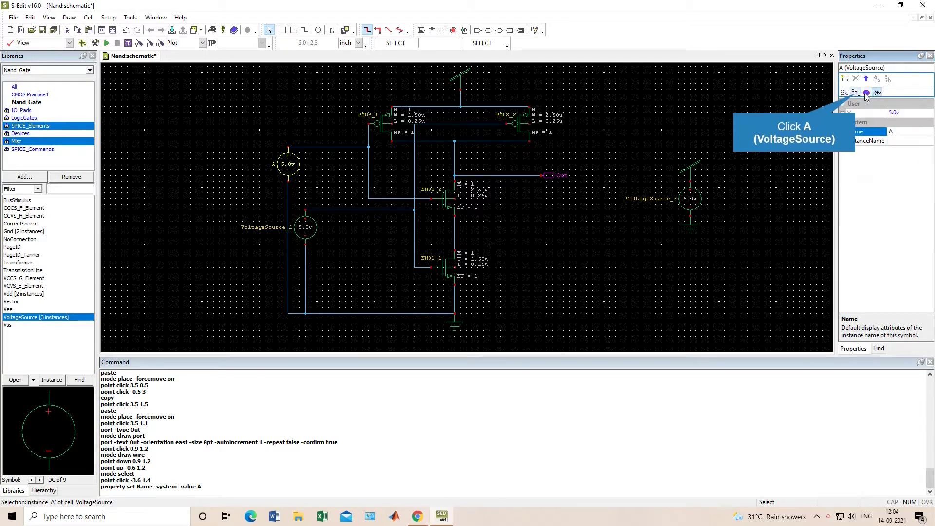
{"action": "left_click", "coordinate": [856, 94]}
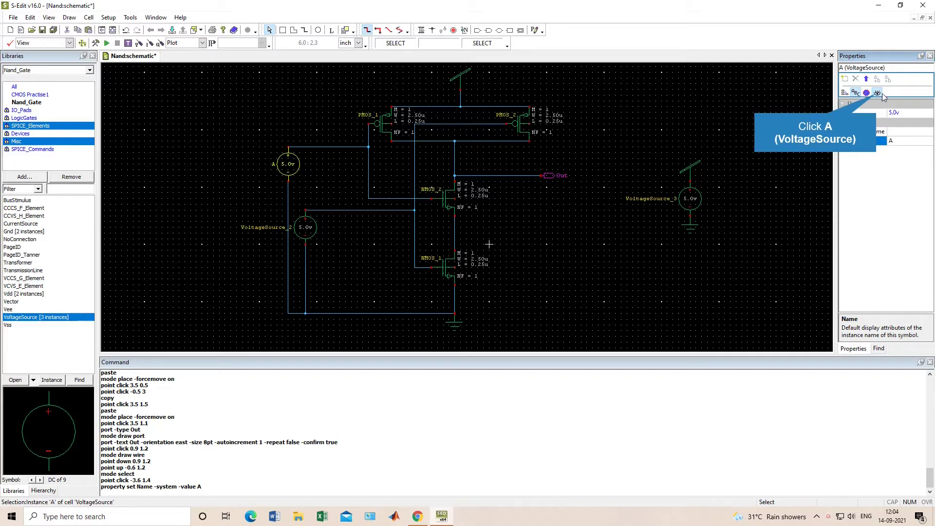
{"action": "left_click", "coordinate": [877, 93]}
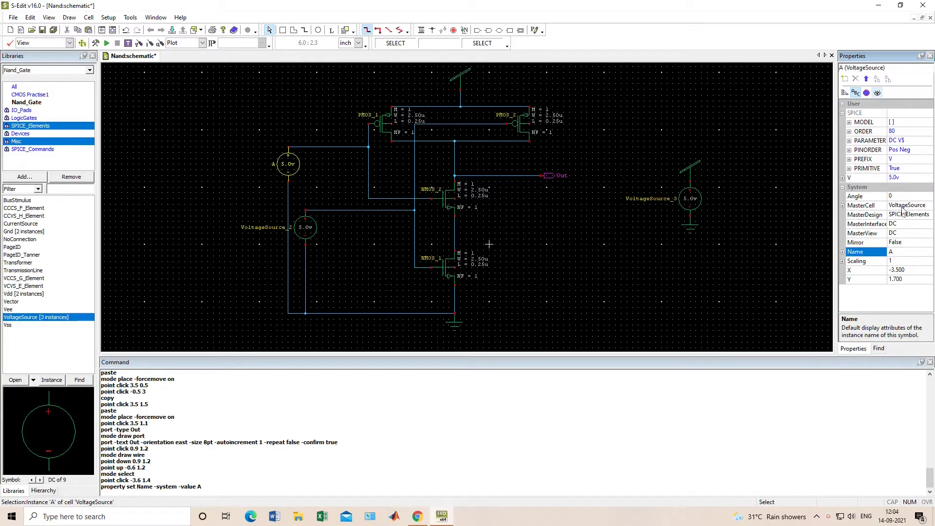
{"action": "left_click", "coordinate": [905, 178]}
{"action": "left_click", "coordinate": [905, 224]}
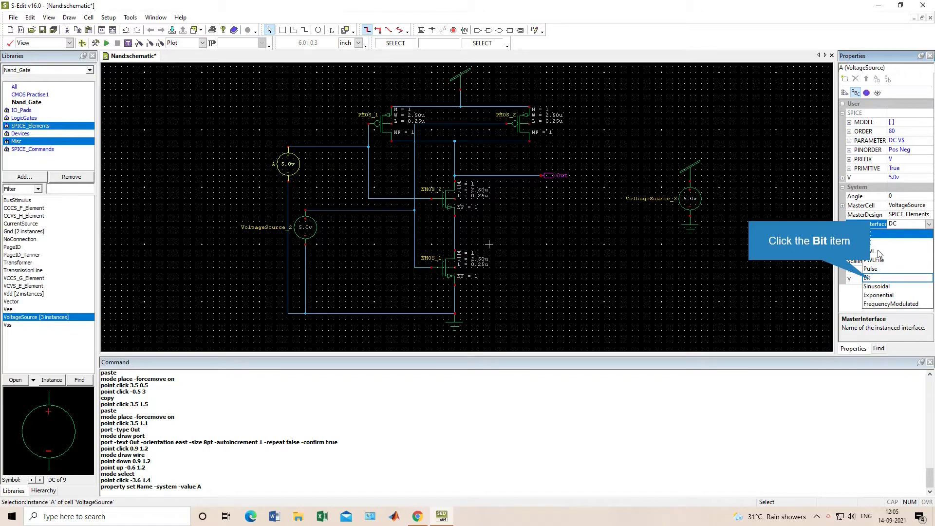
{"action": "left_click", "coordinate": [873, 277]}
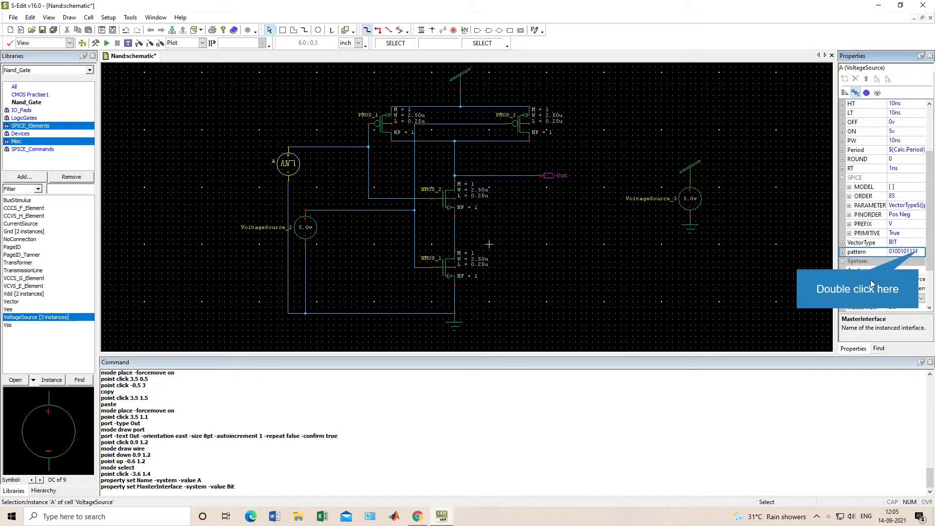
- Set the bit pattern of source A to 01011
{"action": "double_click", "coordinate": [911, 255]}
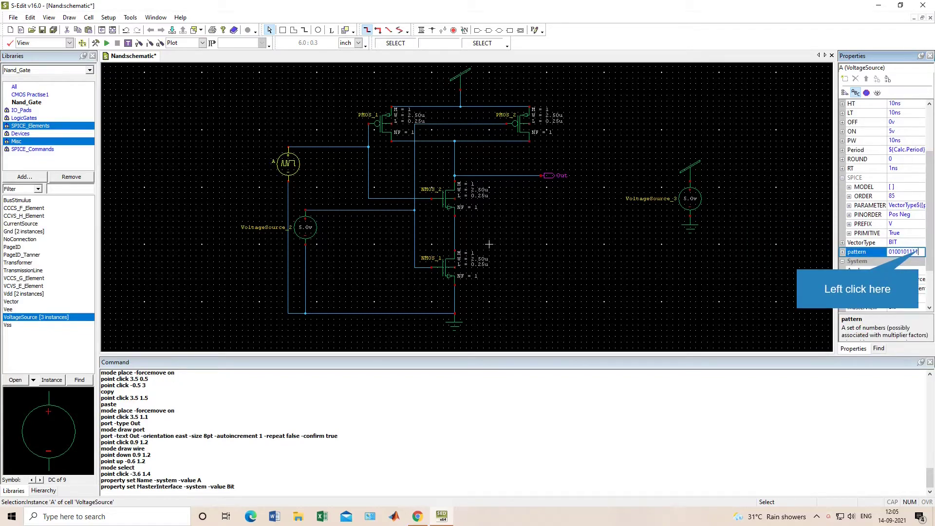
{"action": "left_click_drag", "start_coordinate": [918, 252], "coordinate": [895, 252]}
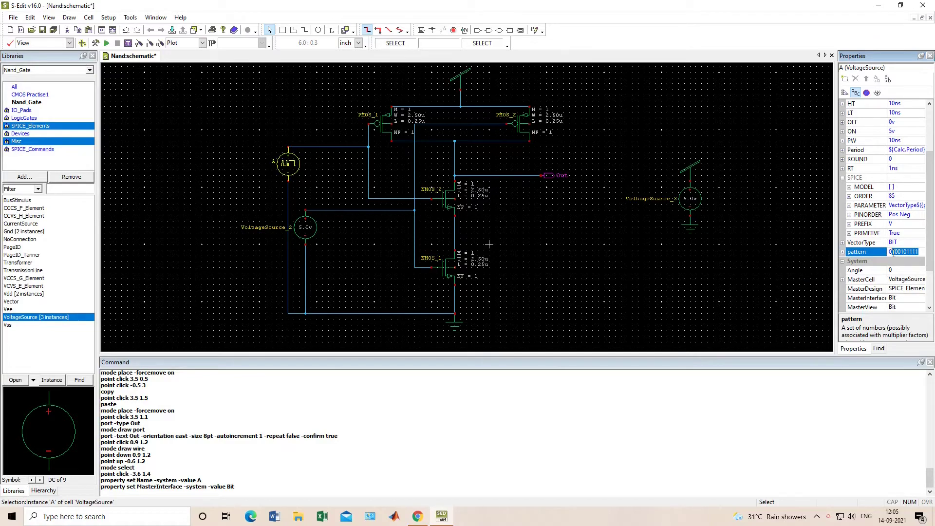
{"action": "left_click", "coordinate": [897, 253]}
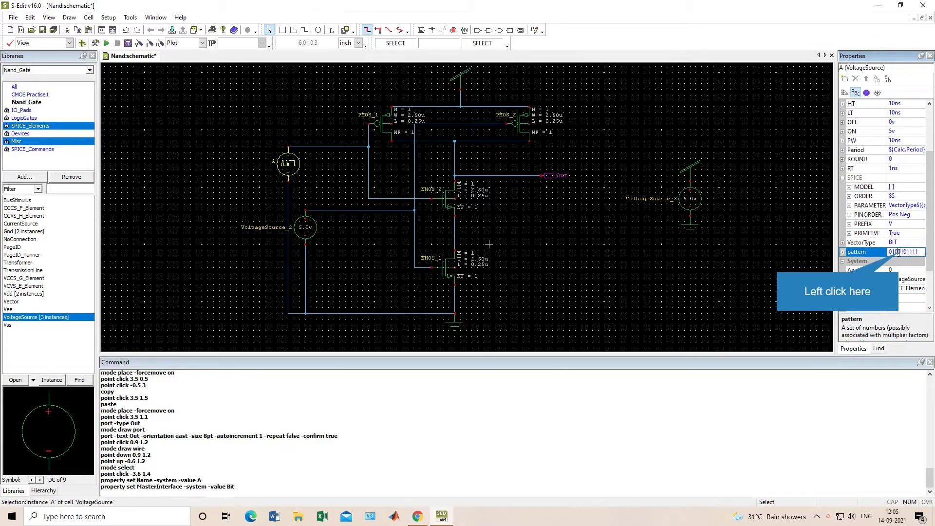
{"action": "left_click_drag", "start_coordinate": [898, 253], "coordinate": [920, 253]}
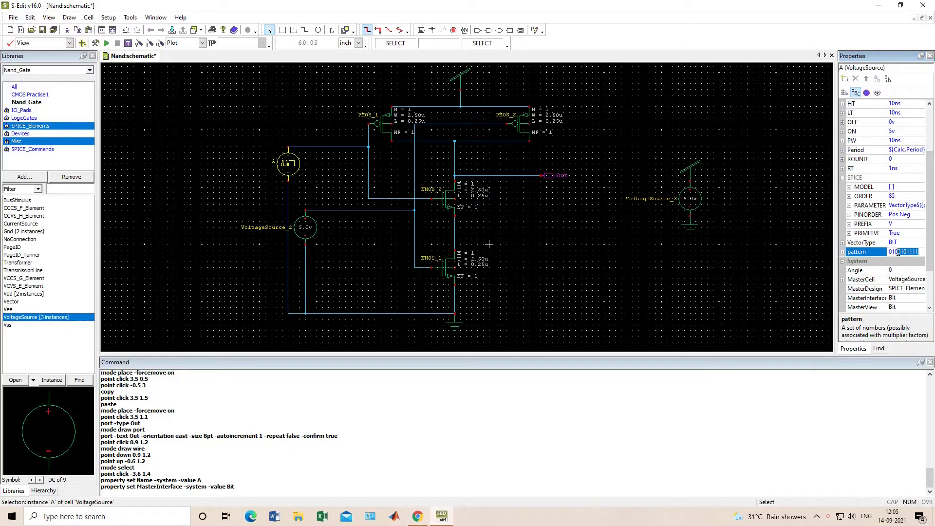
{"action": "key", "text": "BackSpace"}
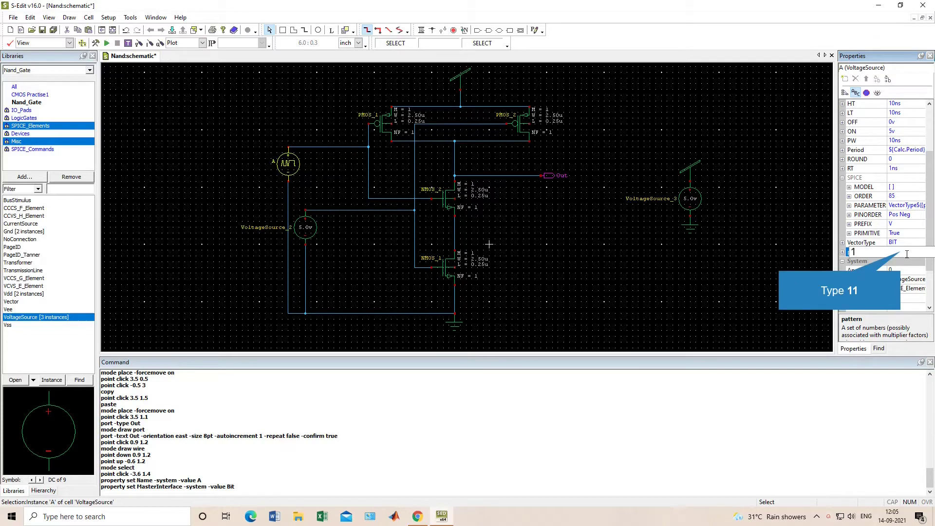
{"action": "type", "text": "11"}
{"action": "key", "text": "Return"}
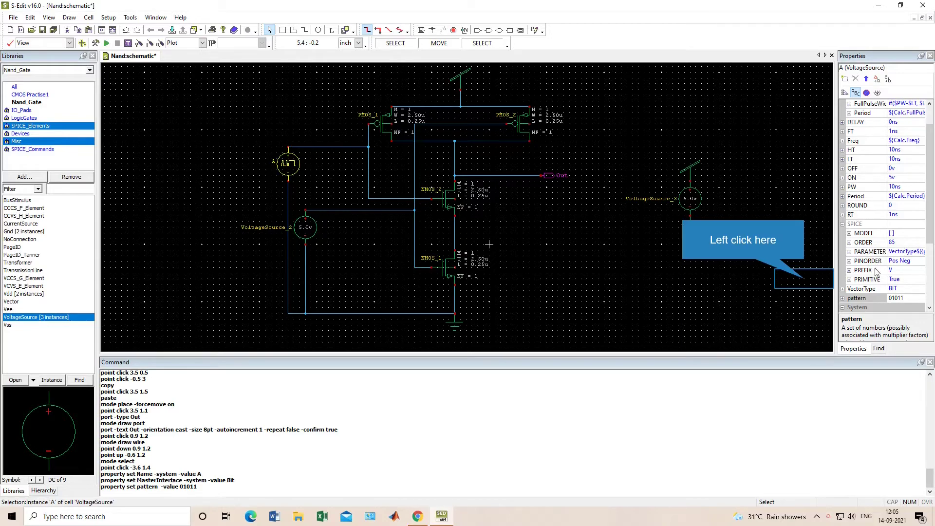
{"action": "left_click", "coordinate": [807, 282]}
- Rename the voltage source VoltageSource_2 as B and show its full property list
{"action": "left_click", "coordinate": [305, 229]}
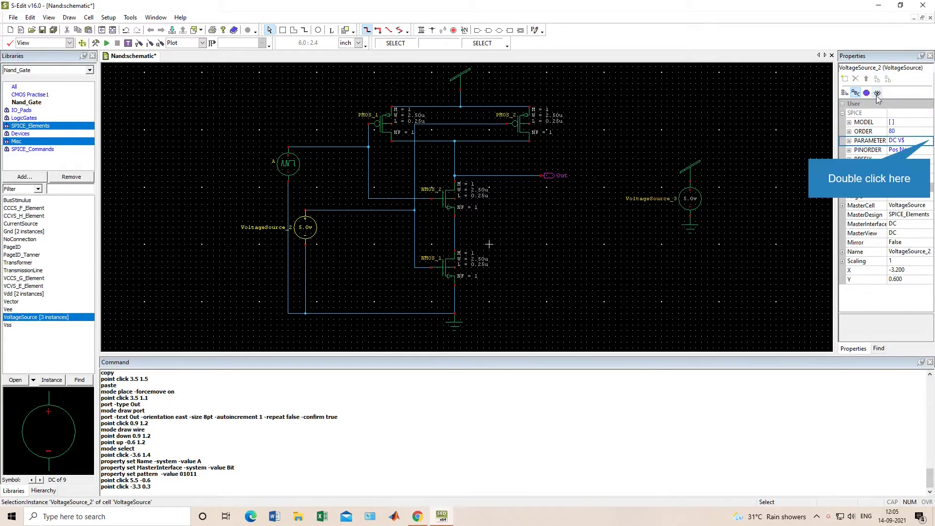
{"action": "double_click", "coordinate": [930, 142]}
{"action": "left_click", "coordinate": [888, 141]}
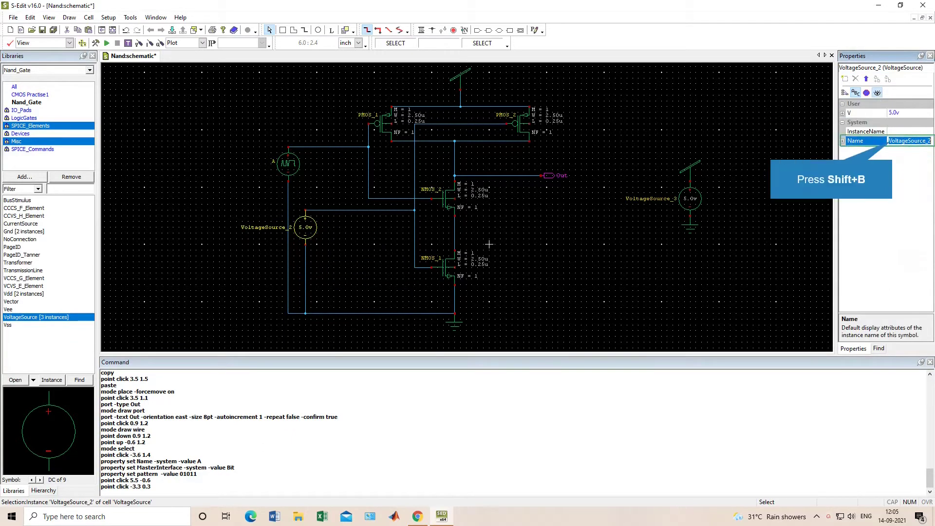
{"action": "type", "text": "B"}
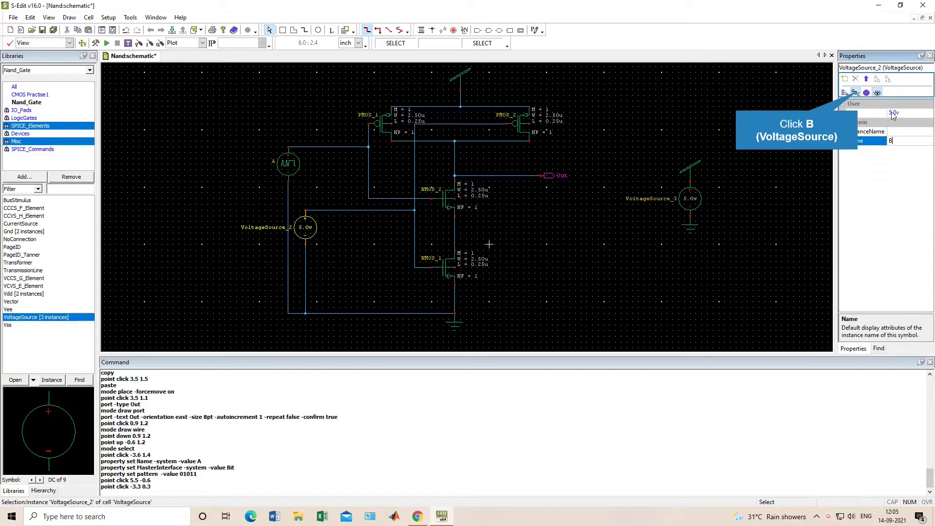
{"action": "left_click", "coordinate": [877, 93]}
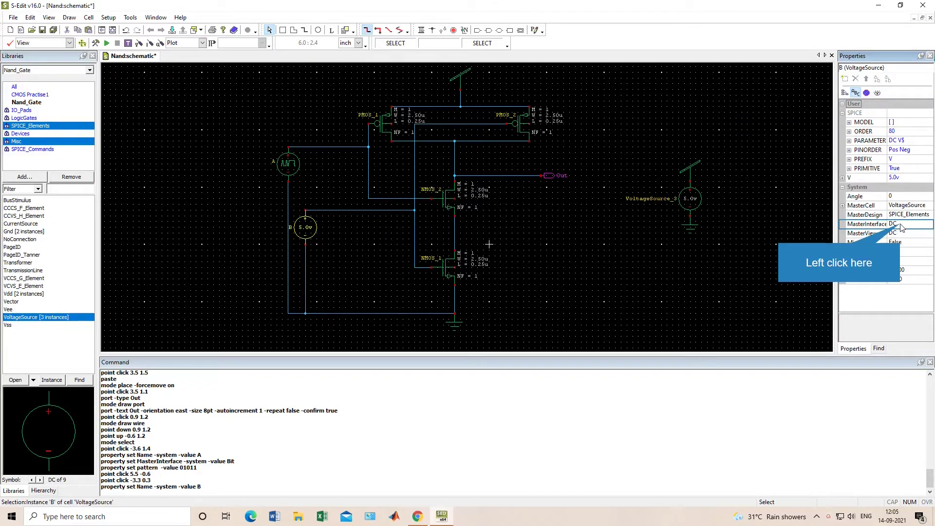
- Set source B's MasterInterface to Bit and its pattern to 10101
{"action": "left_click", "coordinate": [877, 280]}
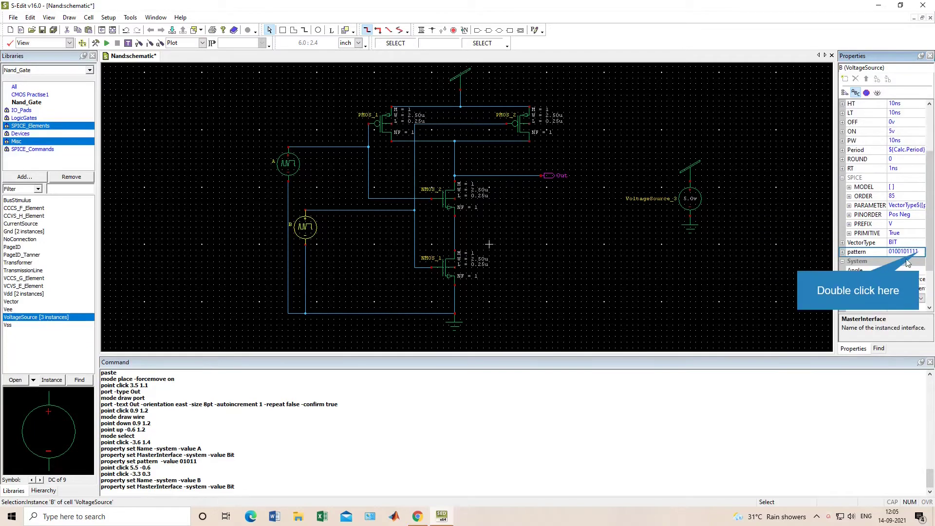
{"action": "double_click", "coordinate": [921, 253]}
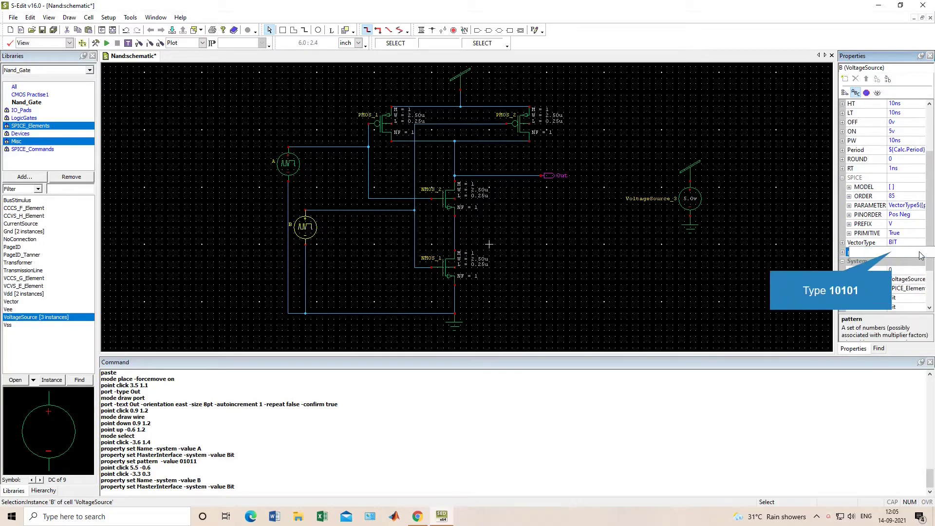
{"action": "type", "text": "10101"}
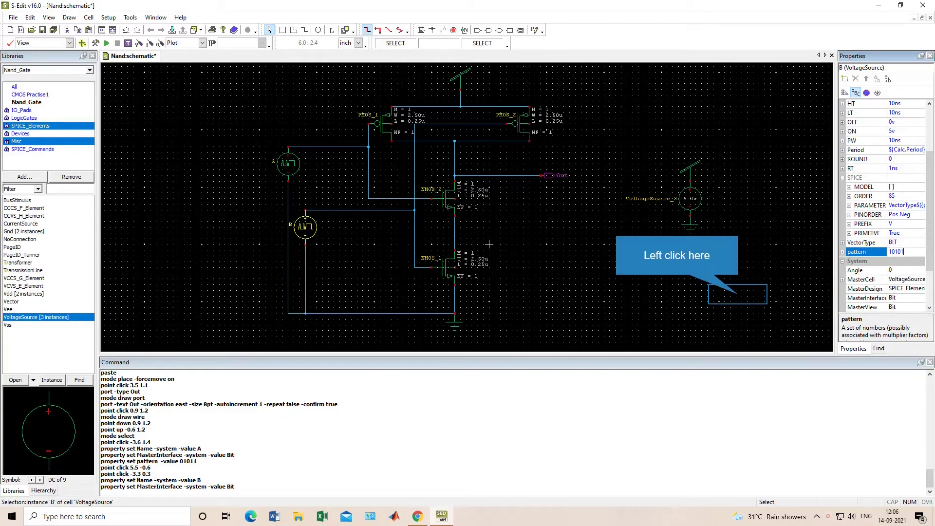
{"action": "left_click", "coordinate": [741, 295]}
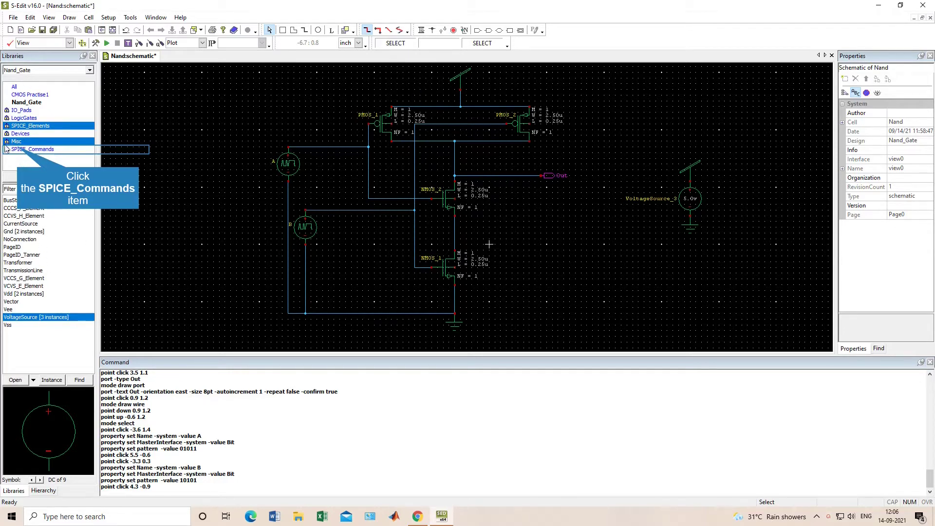
- Place PrintVoltage probes from SPICE_Commands on the input A, input B and Out wires, choosing TRAN analysis for the output probe
{"action": "left_click", "coordinate": [22, 149]}
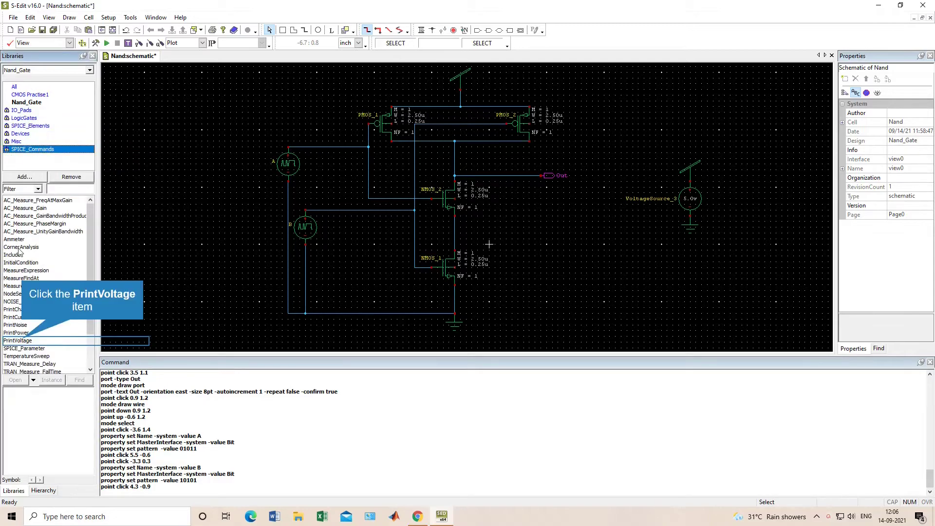
{"action": "left_click", "coordinate": [22, 341]}
{"action": "left_click", "coordinate": [52, 380]}
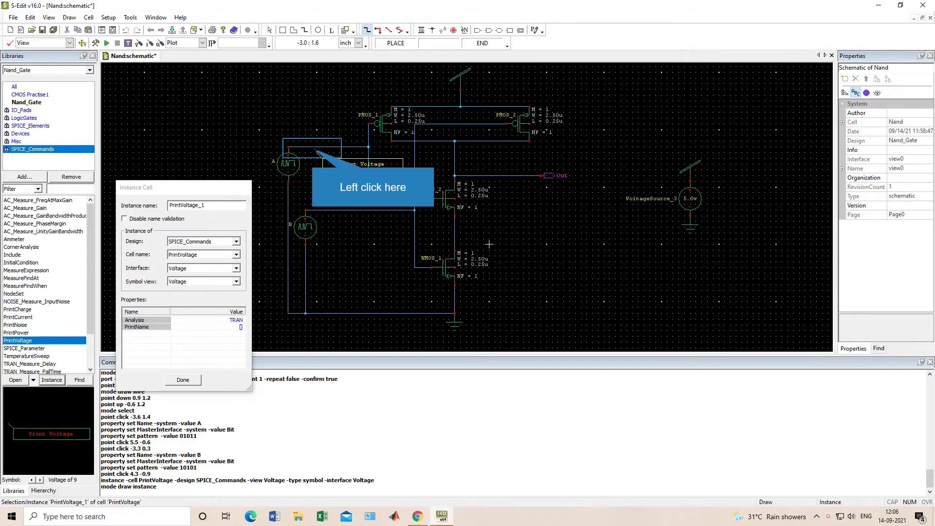
{"action": "left_click", "coordinate": [311, 147]}
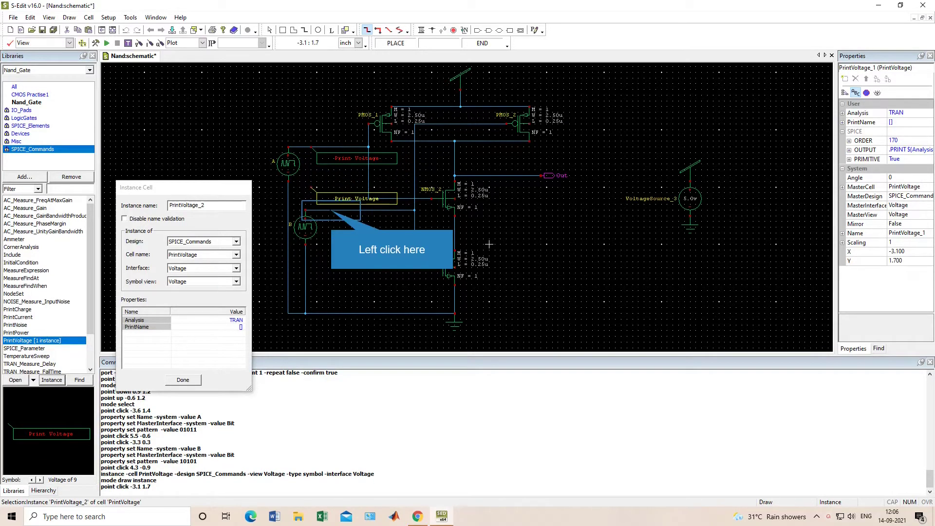
{"action": "left_click", "coordinate": [335, 210]}
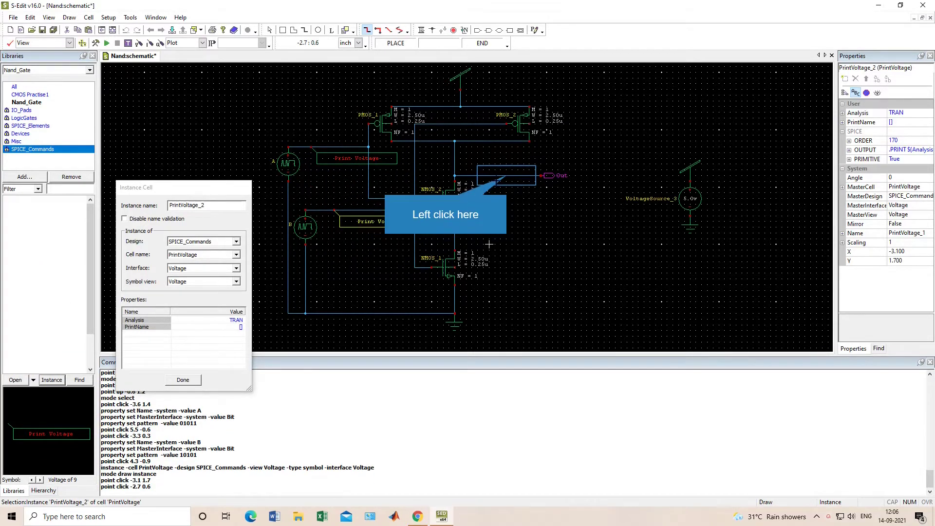
{"action": "left_click", "coordinate": [507, 175]}
{"action": "left_click", "coordinate": [183, 379]}
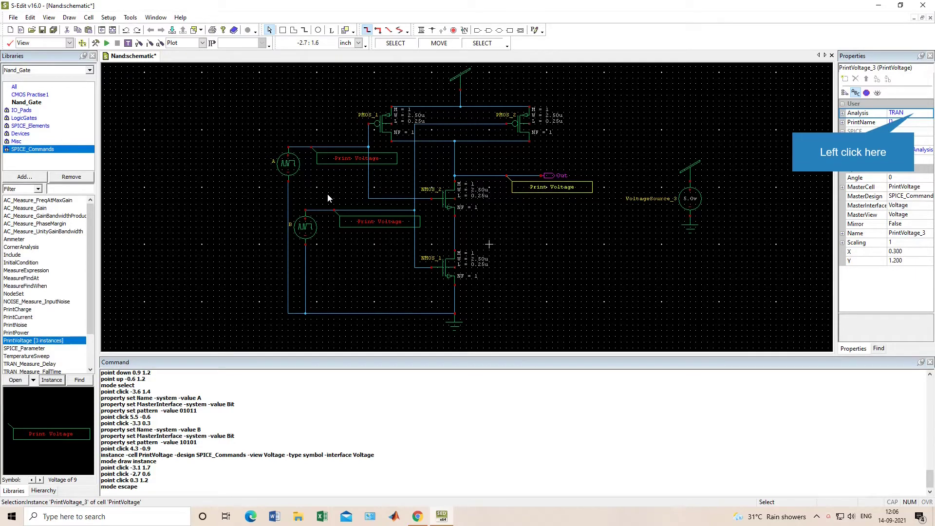
{"action": "left_click", "coordinate": [915, 115]}
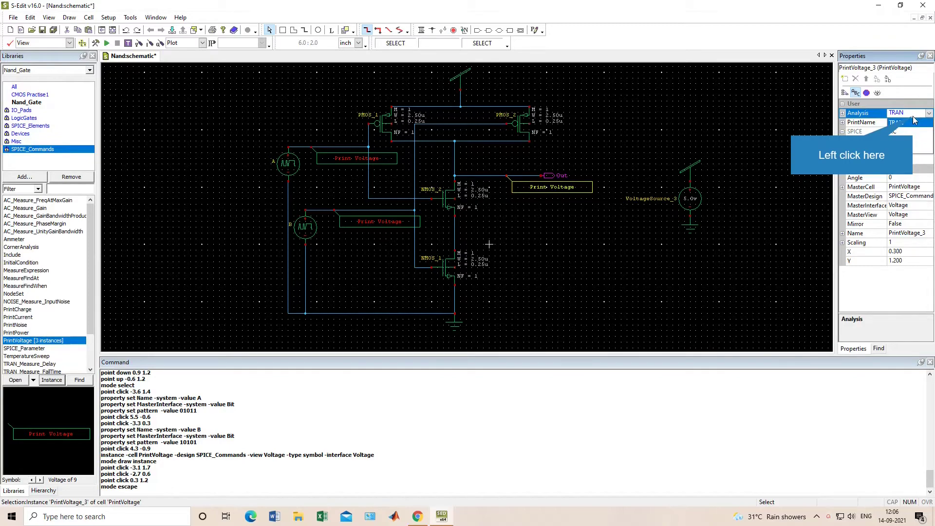
{"action": "left_click", "coordinate": [896, 123]}
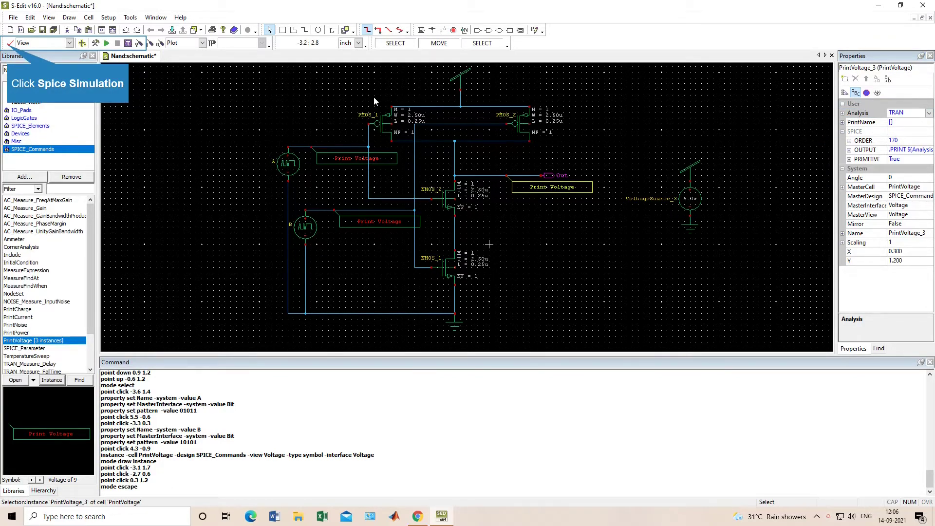
- Run the design check on the schematic and wire the dangling bulk pins of NMOS_1 and NMOS_2 to their source pins
{"action": "left_click", "coordinate": [10, 44]}
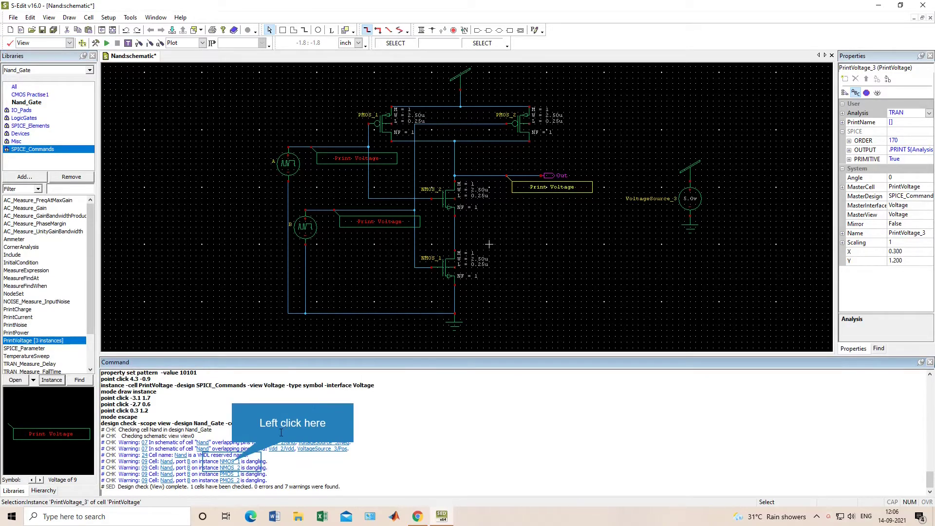
{"action": "left_click", "coordinate": [233, 461]}
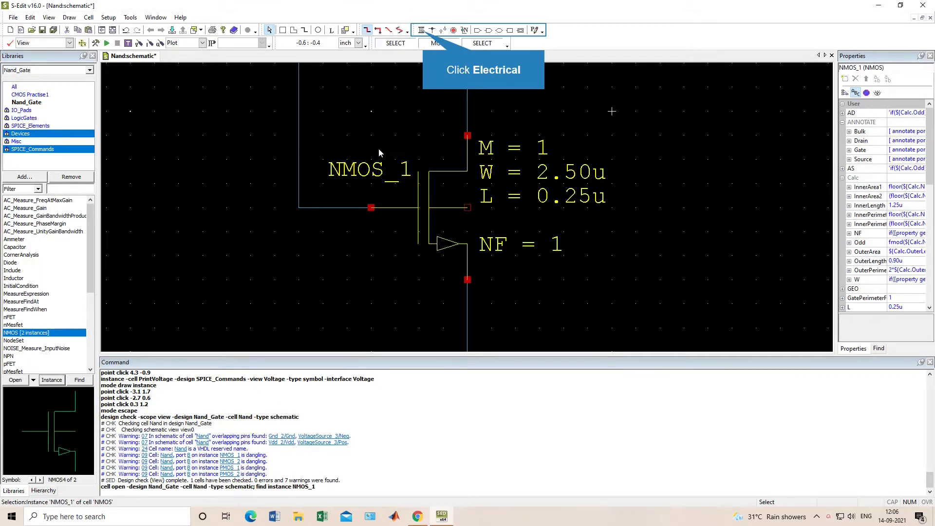
{"action": "left_click", "coordinate": [379, 31]}
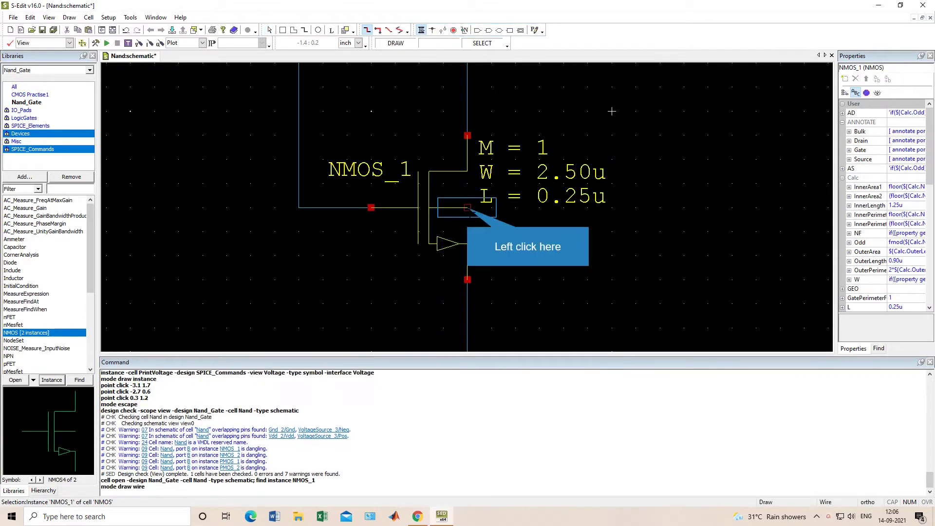
{"action": "left_click_drag", "start_coordinate": [467, 208], "coordinate": [467, 279]}
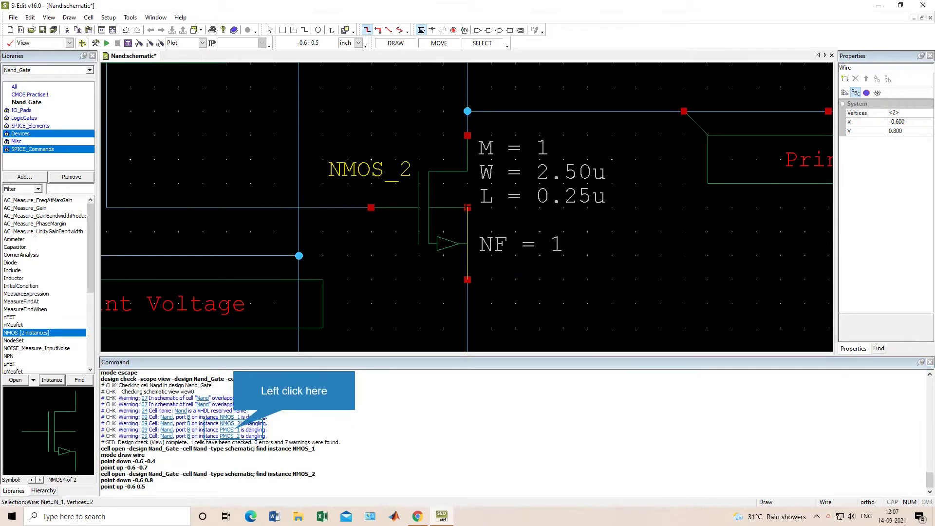
- Wire the dangling bulk pins of PMOS_1 and PMOS_2 up to their source pins on the Vdd rail
{"action": "left_click", "coordinate": [228, 429]}
{"action": "left_click_drag", "start_coordinate": [468, 208], "coordinate": [467, 136]}
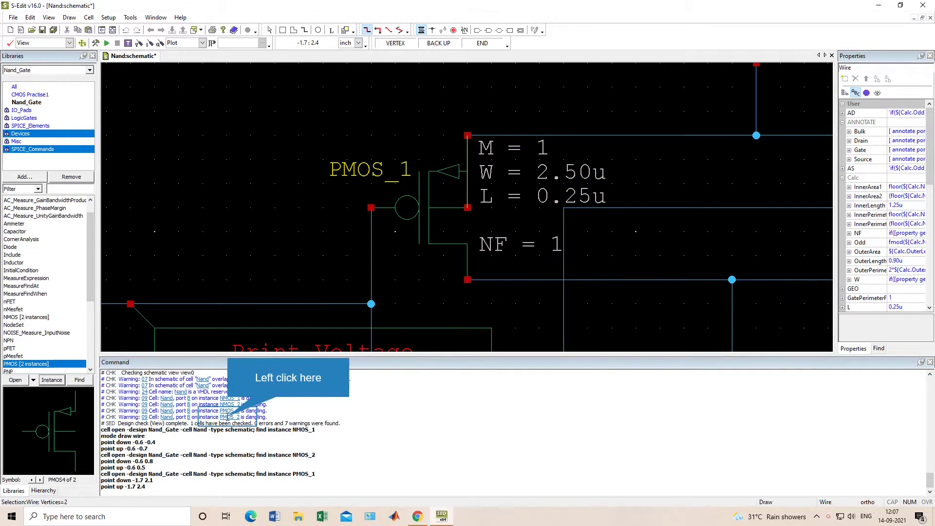
{"action": "left_click", "coordinate": [228, 417]}
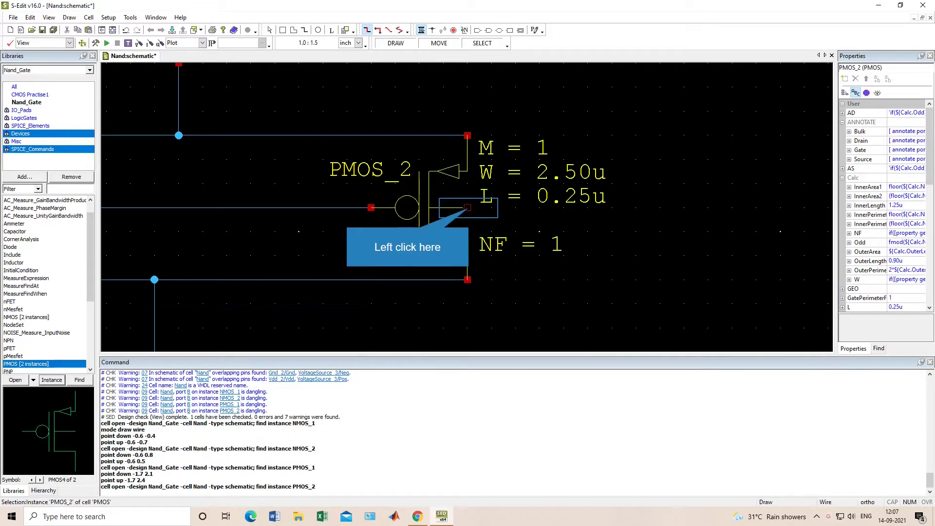
{"action": "left_click_drag", "start_coordinate": [468, 207], "coordinate": [468, 137]}
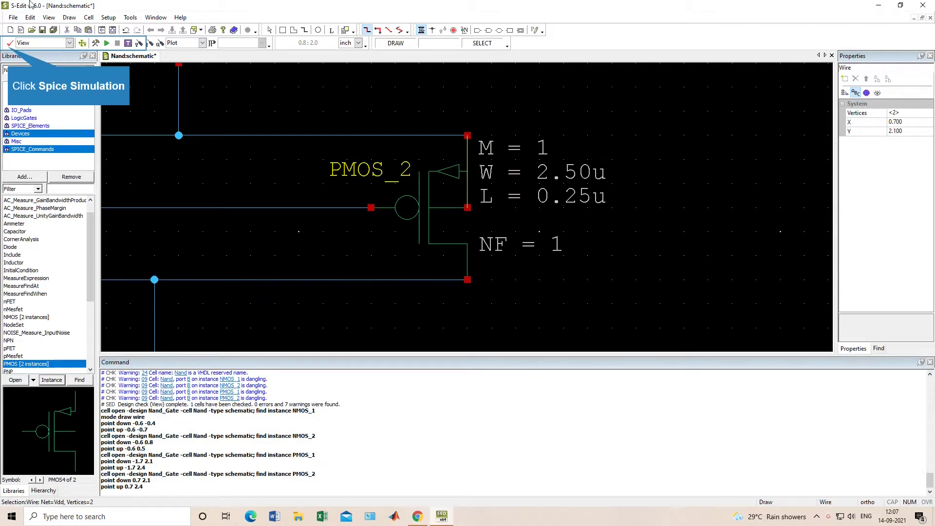
- Rerun the design check and move the ground symbol under VoltageSource_3 down 0.1 inch, off the source's negative pin
{"action": "left_click", "coordinate": [10, 43]}
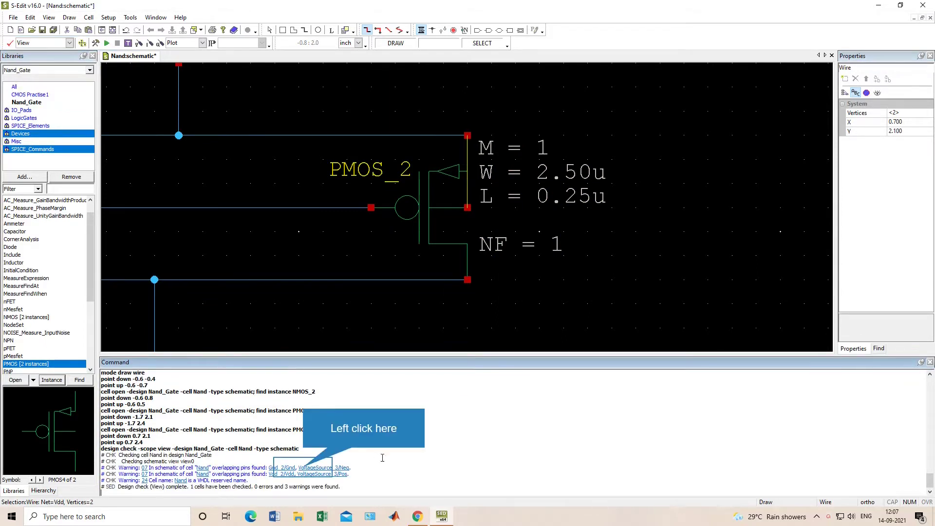
{"action": "left_click", "coordinate": [308, 468]}
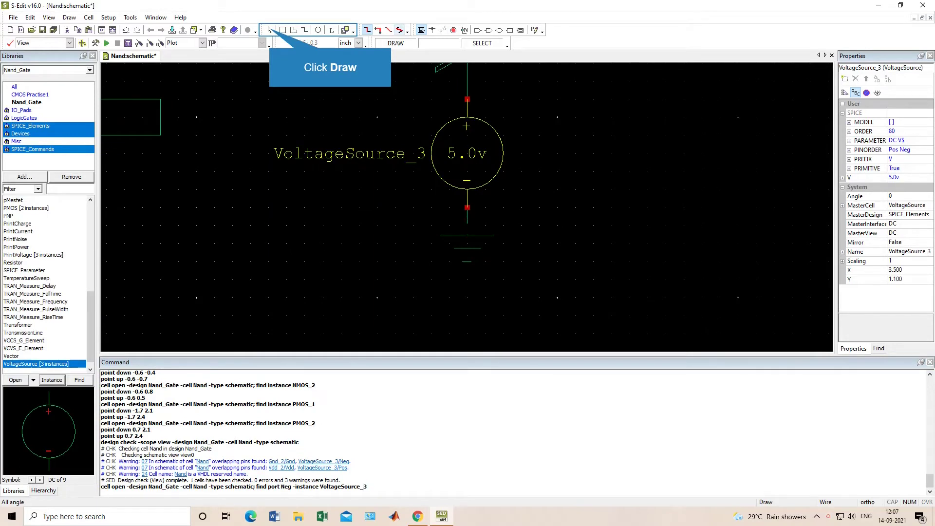
{"action": "left_click", "coordinate": [269, 30]}
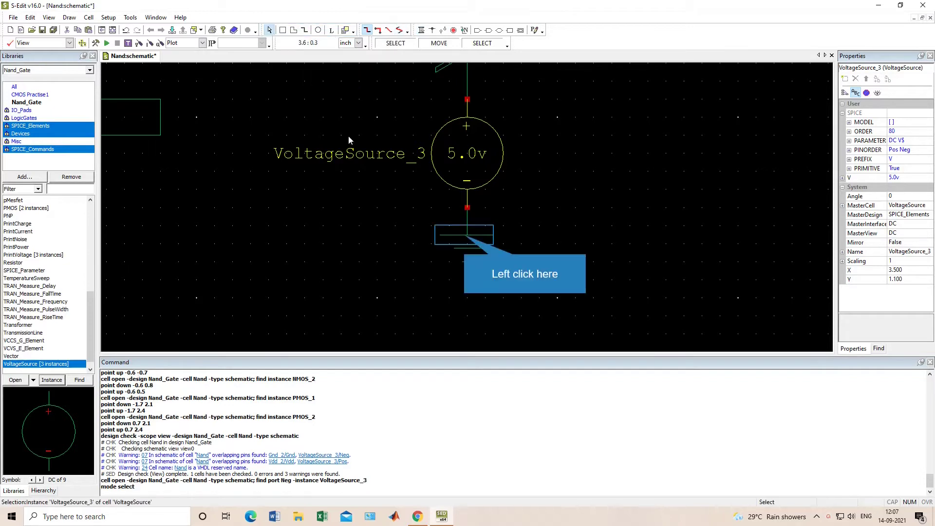
{"action": "left_click", "coordinate": [476, 251]}
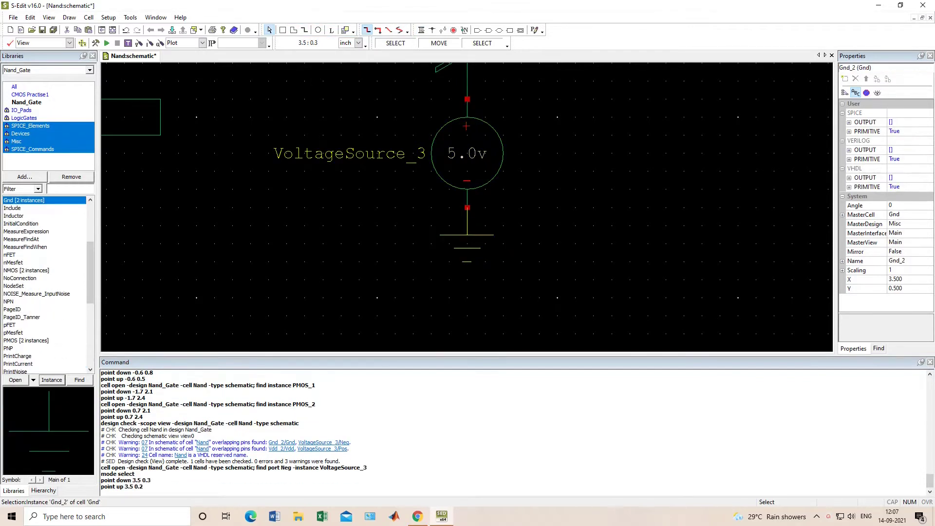
{"action": "middle_click_drag", "start_coordinate": [463, 246], "coordinate": [463, 263]}
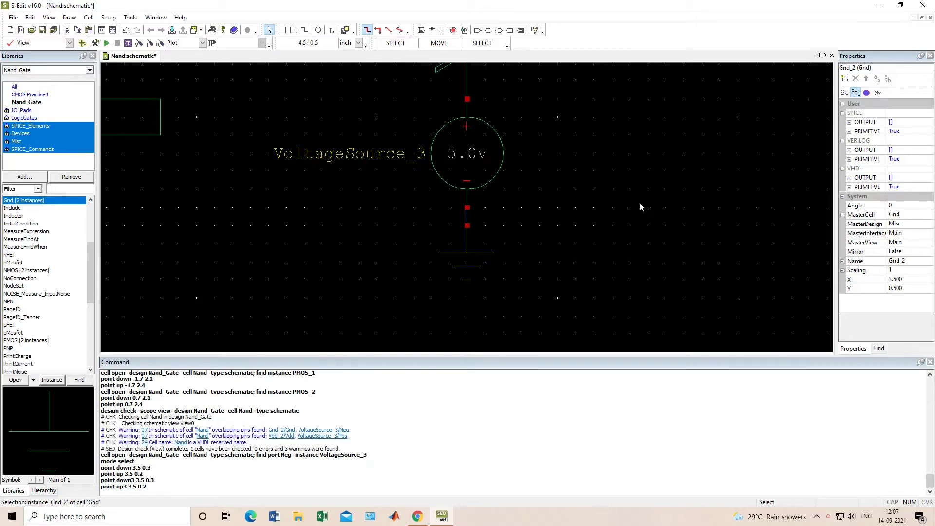
- Move the Vdd symbol above VoltageSource_3 up 0.1 inch to Y 1.200, off the source's positive pin
{"action": "scroll", "coordinate": [654, 204], "scroll_direction": "up", "scroll_amount": 6}
{"action": "scroll", "coordinate": [655, 203], "scroll_direction": "down", "scroll_amount": 6}
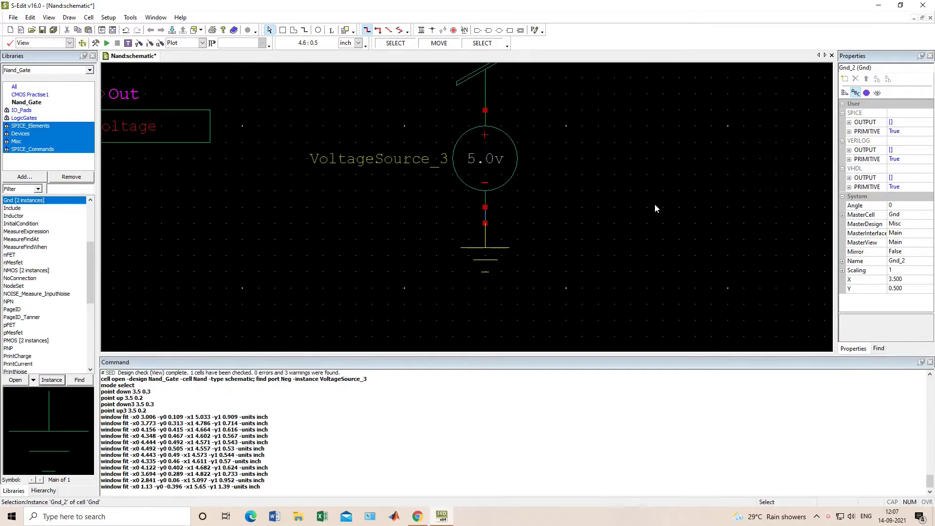
{"action": "left_click", "coordinate": [483, 86]}
{"action": "middle_click_drag", "start_coordinate": [484, 86], "coordinate": [483, 68]}
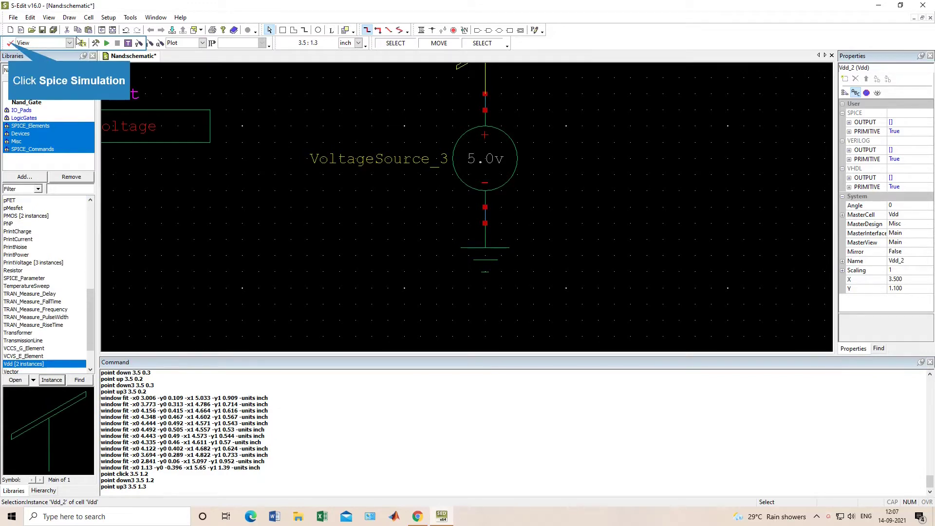
- Rerun the design check and examine the reported error count and the warning about the cell name
{"action": "left_click", "coordinate": [10, 44]}
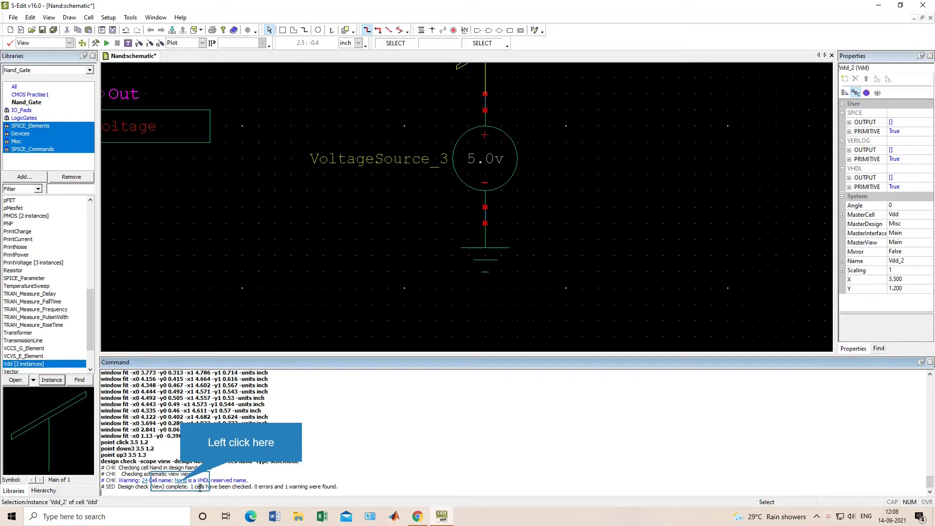
{"action": "left_click", "coordinate": [181, 481]}
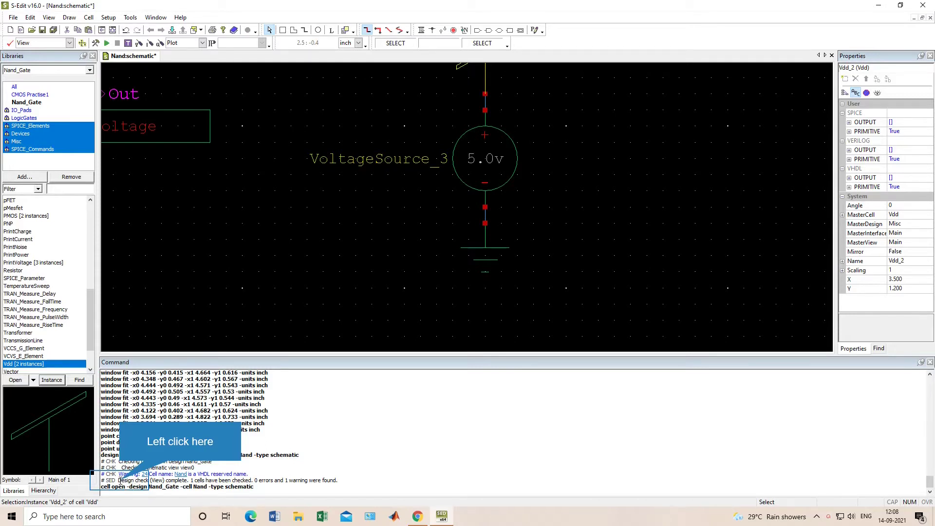
{"action": "left_click_drag", "start_coordinate": [204, 481], "coordinate": [121, 482]}
{"action": "left_click", "coordinate": [232, 483]}
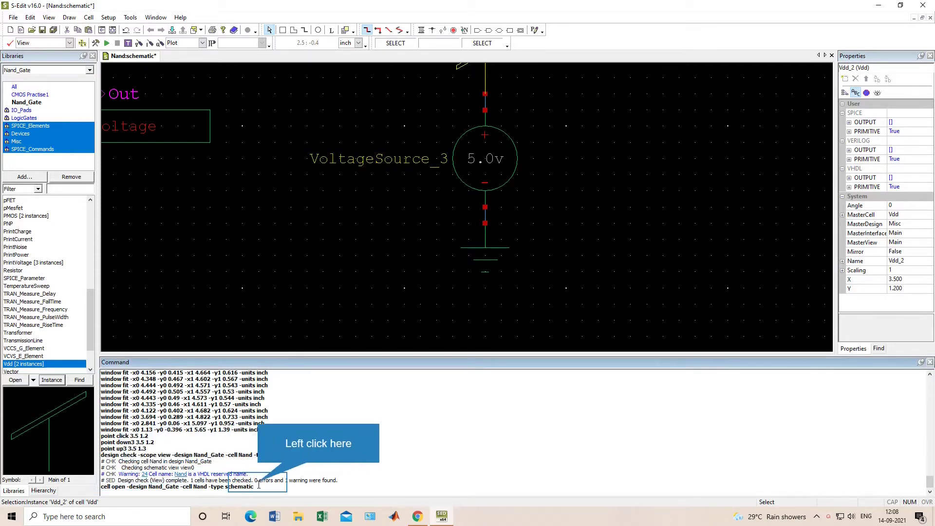
{"action": "left_click_drag", "start_coordinate": [286, 481], "coordinate": [259, 481]}
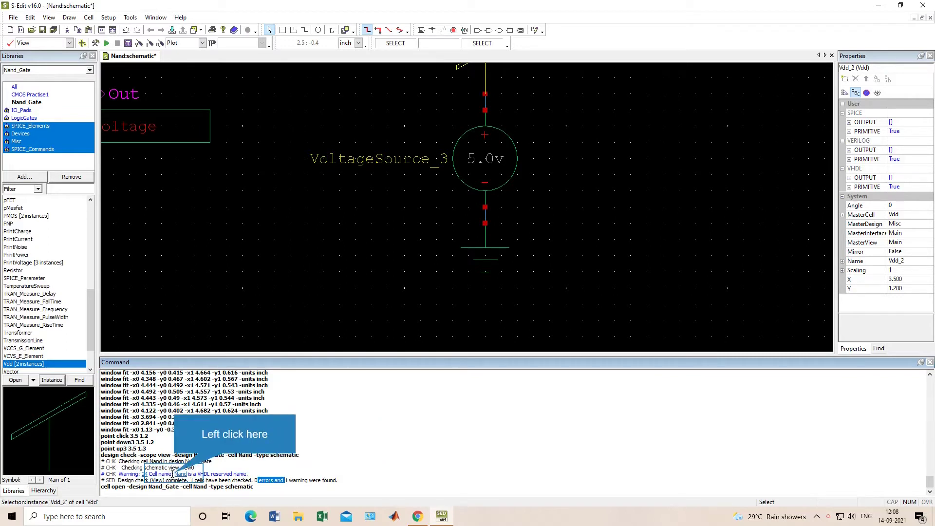
{"action": "left_click_drag", "start_coordinate": [175, 474], "coordinate": [249, 474]}
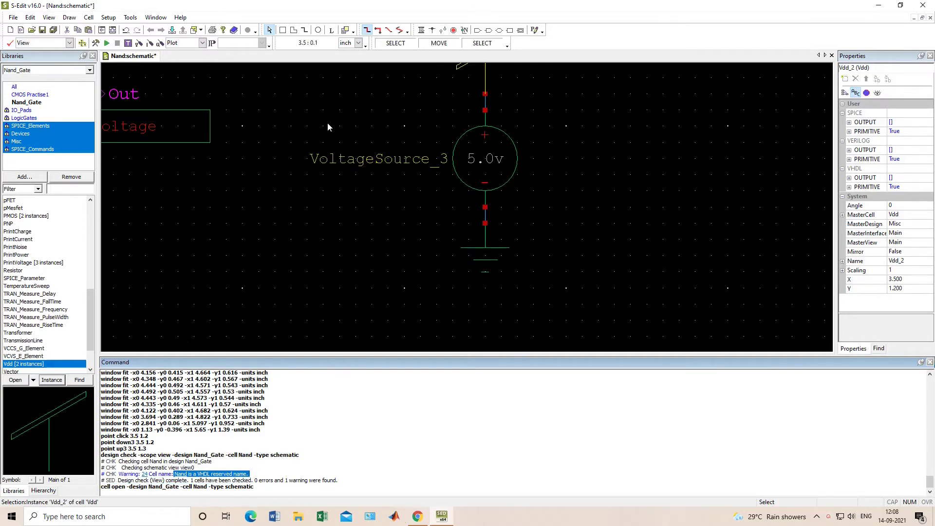
- Look over the whole NAND schematic, including its transistors, input sources, voltage probes and supply
{"action": "scroll", "coordinate": [327, 121], "scroll_direction": "down", "scroll_amount": 5}
{"action": "scroll", "coordinate": [397, 193], "scroll_direction": "down", "scroll_amount": 4}
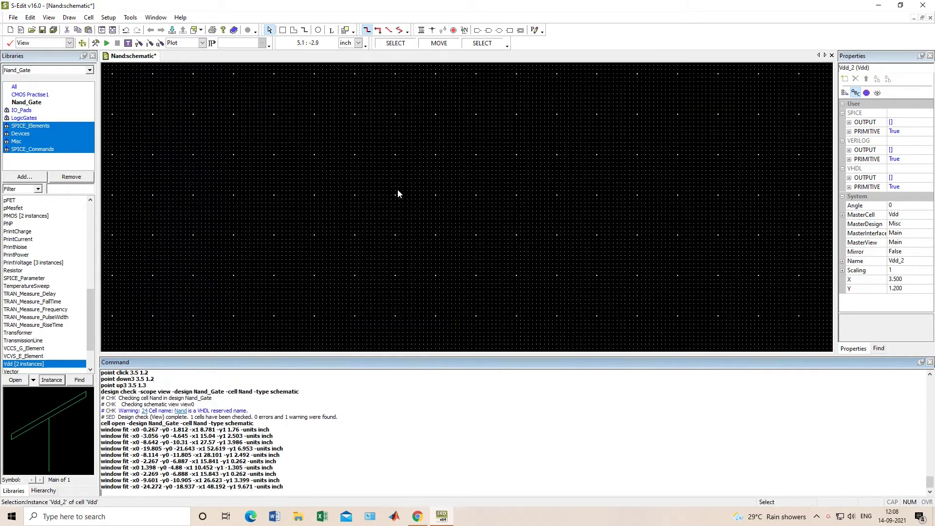
{"action": "scroll", "coordinate": [398, 193], "scroll_direction": "up", "scroll_amount": 1}
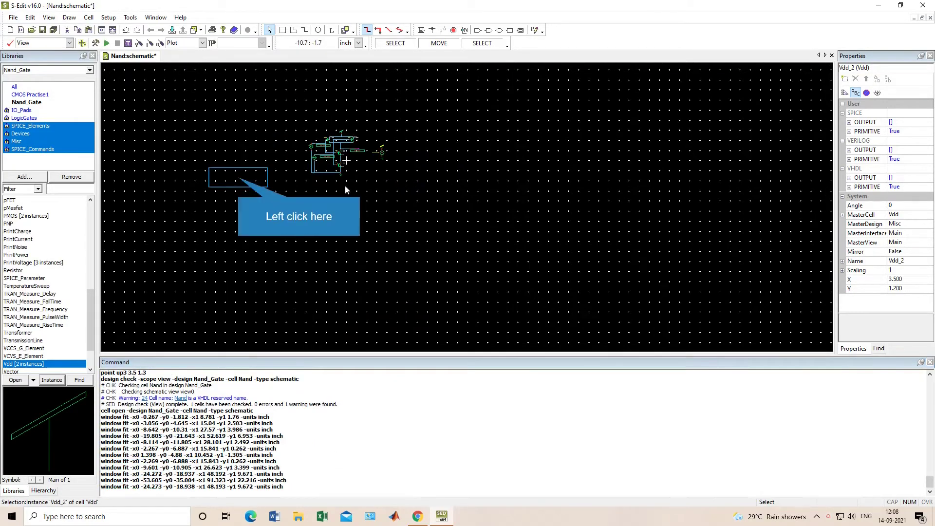
{"action": "left_click_drag", "start_coordinate": [277, 119], "coordinate": [448, 61]}
{"action": "left_click_drag", "start_coordinate": [310, 185], "coordinate": [455, 64]}
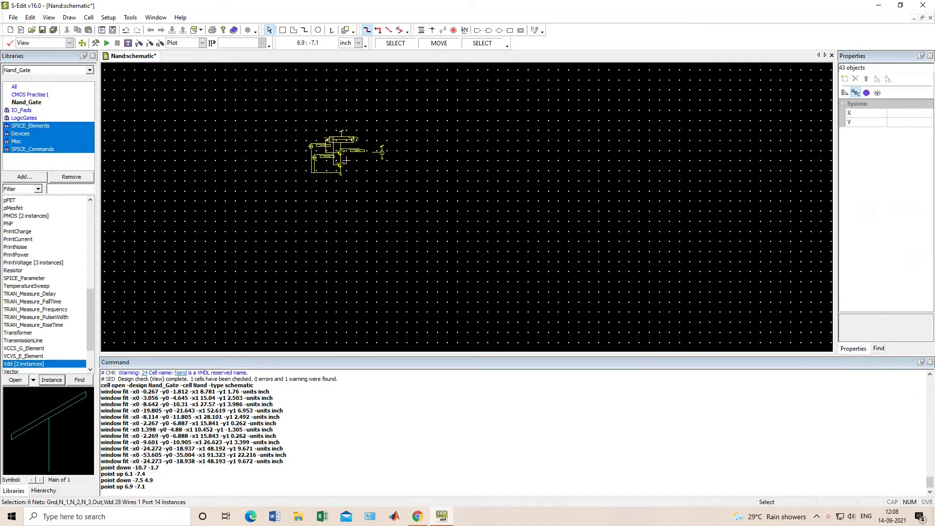
{"action": "scroll", "coordinate": [398, 212], "scroll_direction": "up", "scroll_amount": 2}
{"action": "scroll", "coordinate": [397, 213], "scroll_direction": "down", "scroll_amount": 1}
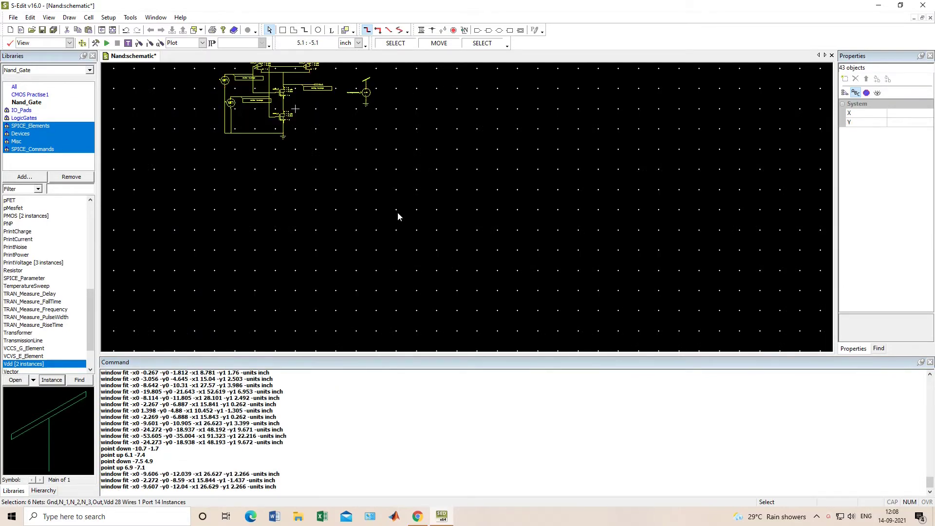
{"action": "scroll", "coordinate": [398, 212], "scroll_direction": "up", "scroll_amount": 2}
{"action": "scroll", "coordinate": [398, 213], "scroll_direction": "down", "scroll_amount": 4}
{"action": "scroll", "coordinate": [398, 212], "scroll_direction": "up", "scroll_amount": 1}
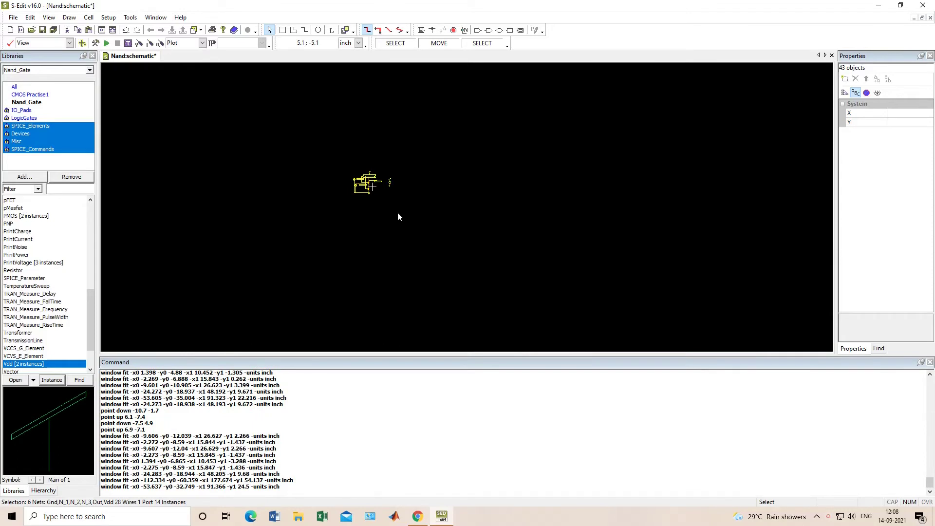
{"action": "left_click", "coordinate": [236, 220]}
{"action": "key", "text": "Left"}
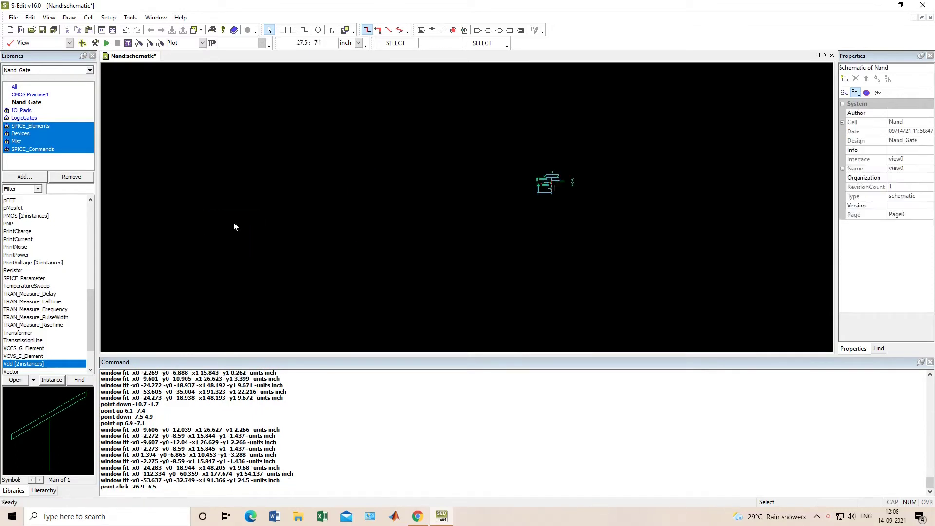
{"action": "scroll", "coordinate": [455, 186], "scroll_direction": "up", "scroll_amount": 2}
{"action": "key", "text": "Right"}
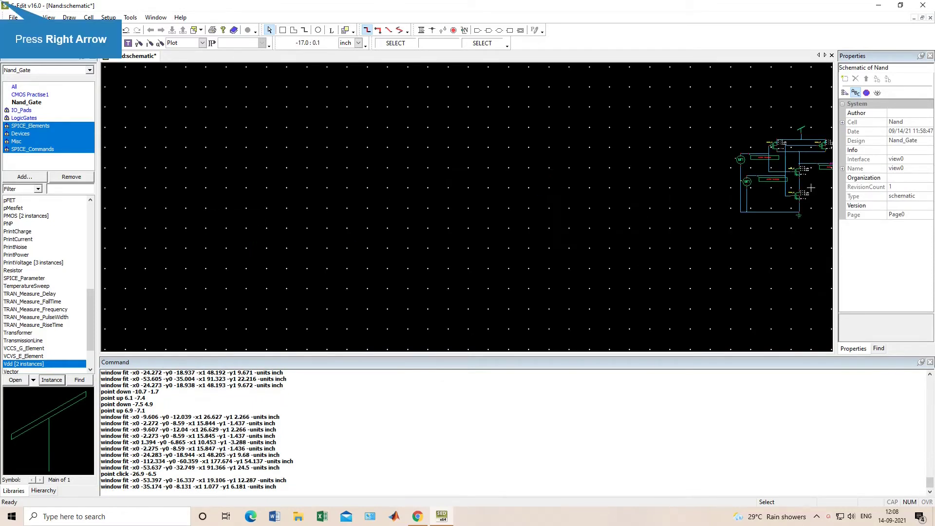
{"action": "key", "text": "Right"}
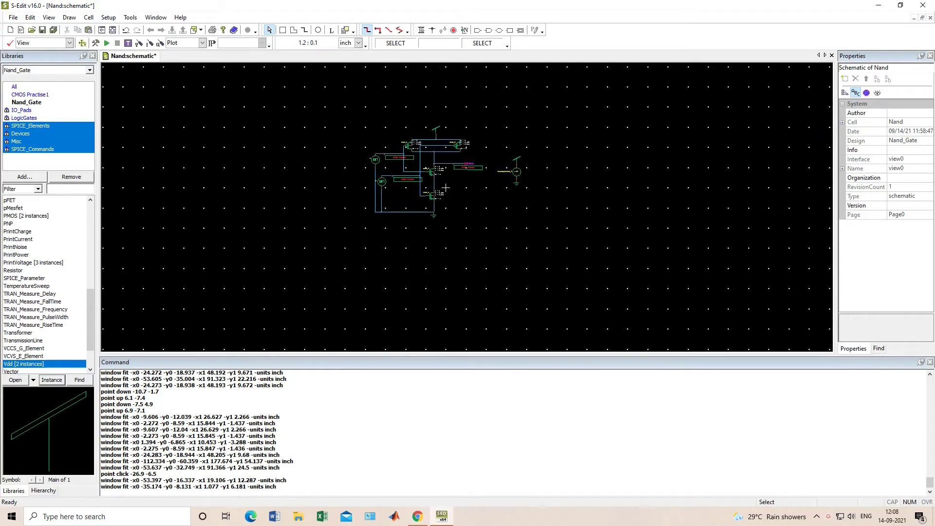
{"action": "scroll", "coordinate": [473, 191], "scroll_direction": "up", "scroll_amount": 1}
{"action": "key", "text": "Up"}
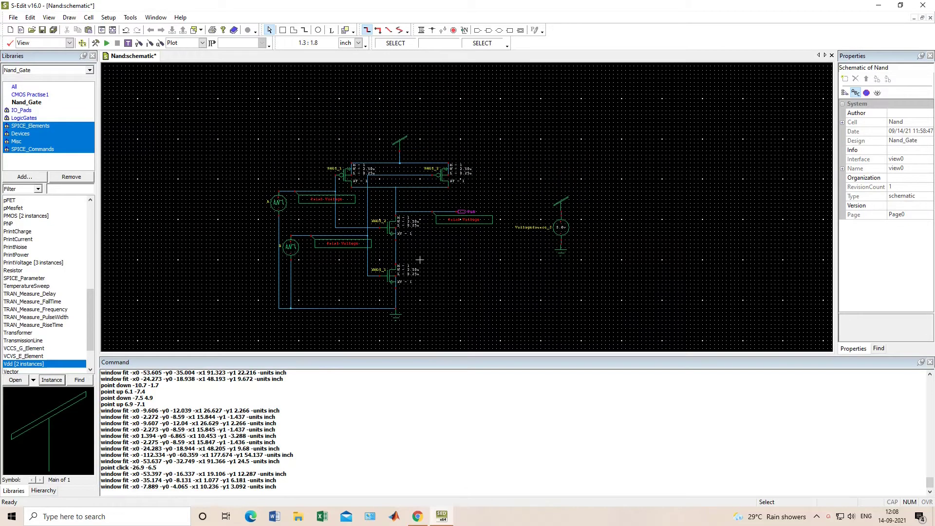
{"action": "scroll", "coordinate": [472, 187], "scroll_direction": "up", "scroll_amount": 2}
{"action": "scroll", "coordinate": [472, 187], "scroll_direction": "down", "scroll_amount": 2}
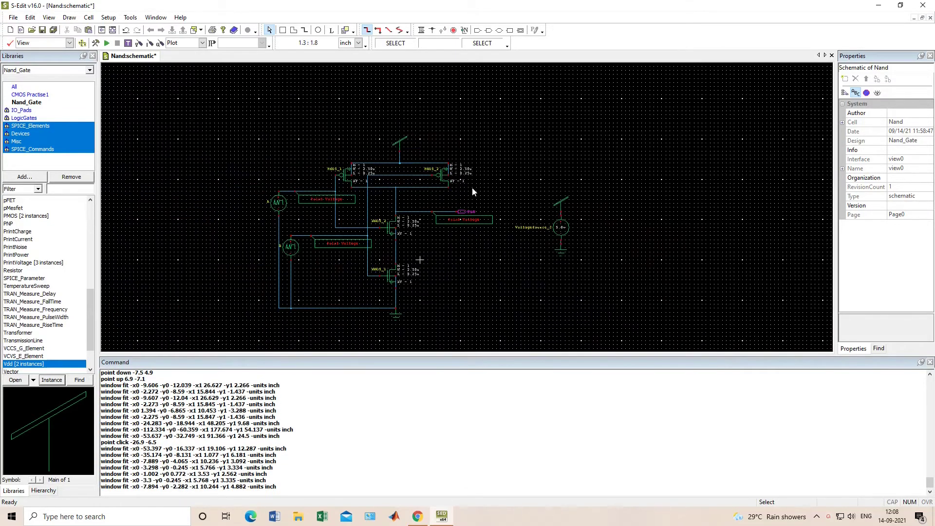
{"action": "key", "text": "Left"}
{"action": "key", "text": "Up"}
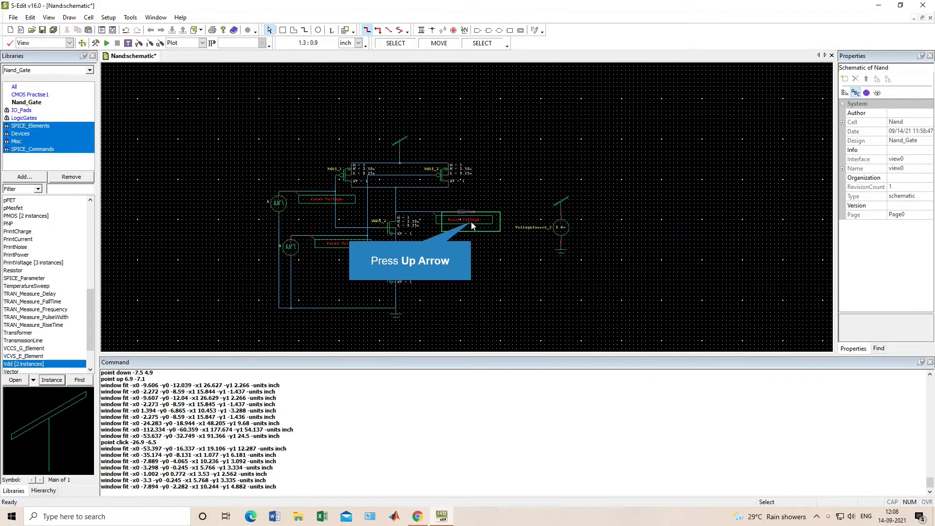
{"action": "scroll", "coordinate": [472, 223], "scroll_direction": "down", "scroll_amount": 1}
{"action": "scroll", "coordinate": [472, 222], "scroll_direction": "up", "scroll_amount": 2}
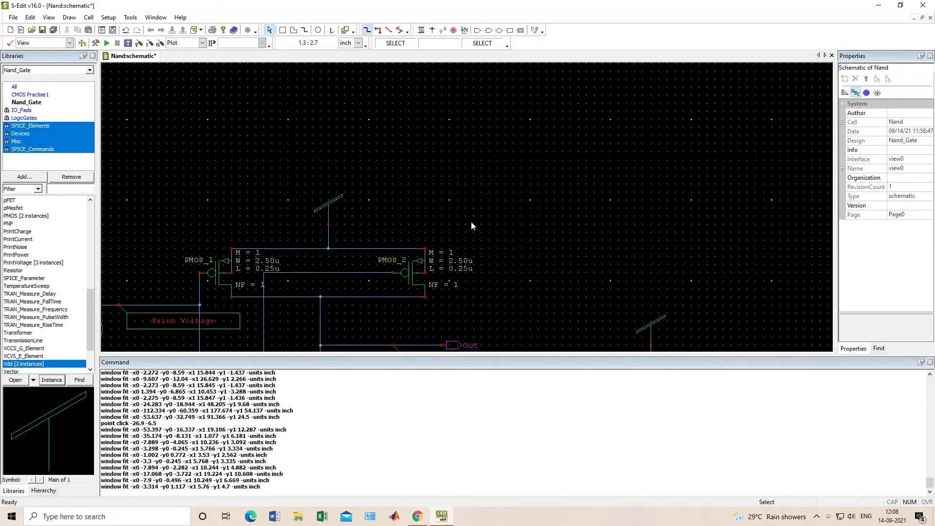
{"action": "key", "text": "Down"}
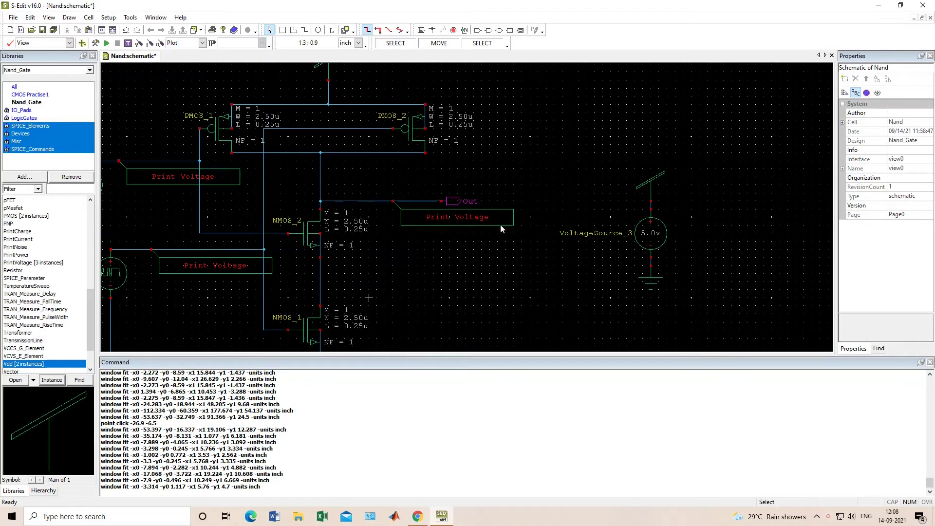
{"action": "scroll", "coordinate": [504, 228], "scroll_direction": "down", "scroll_amount": 1}
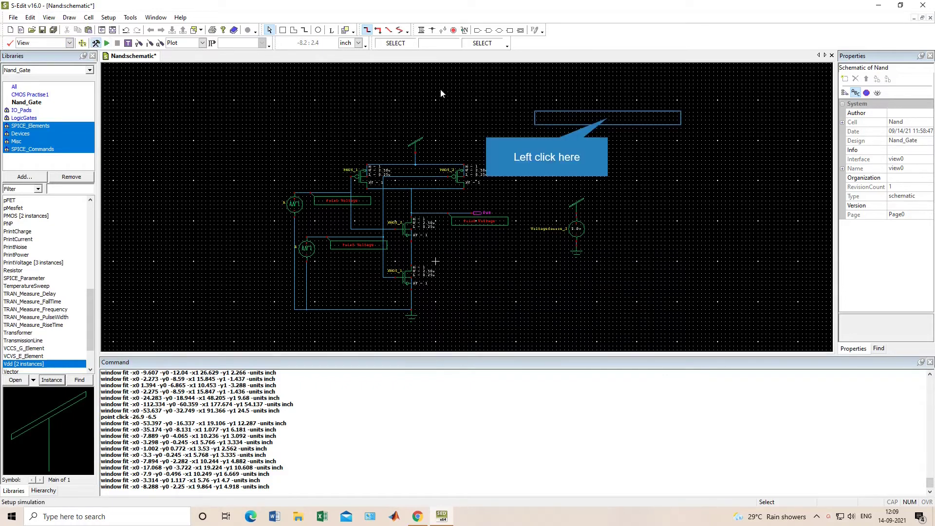
- Set the SPICE simulation's library file to Generic_025.lib from the Tanner Tools v16.0 Libraries/Models folder, with library section TT
{"action": "left_click", "coordinate": [607, 118]}
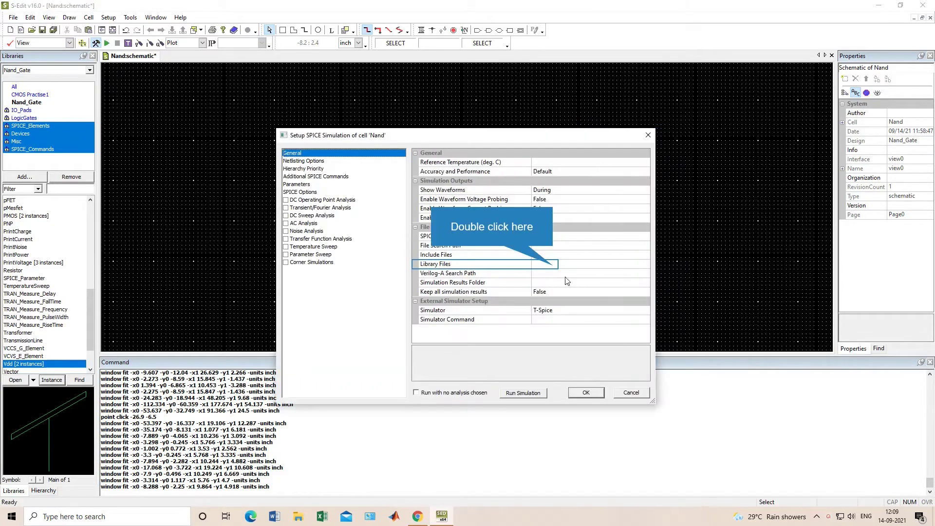
{"action": "double_click", "coordinate": [554, 265]}
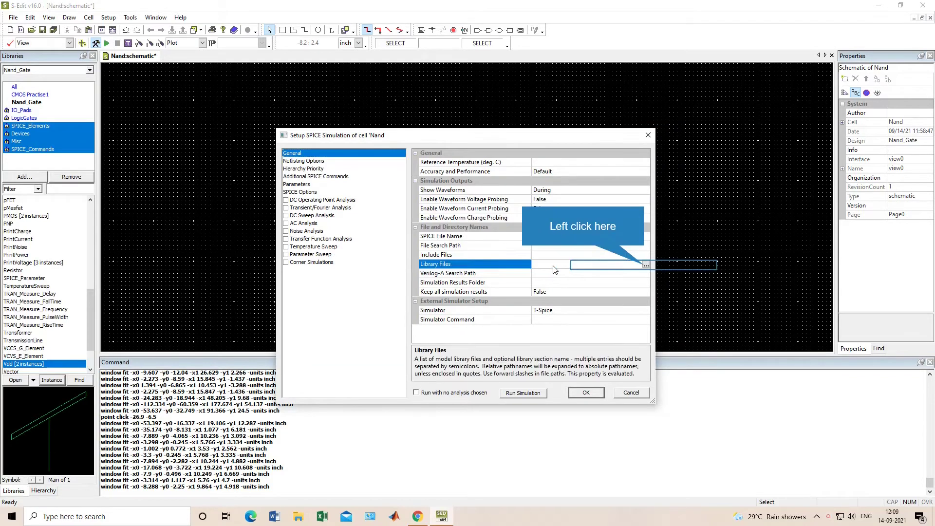
{"action": "left_click", "coordinate": [595, 266]}
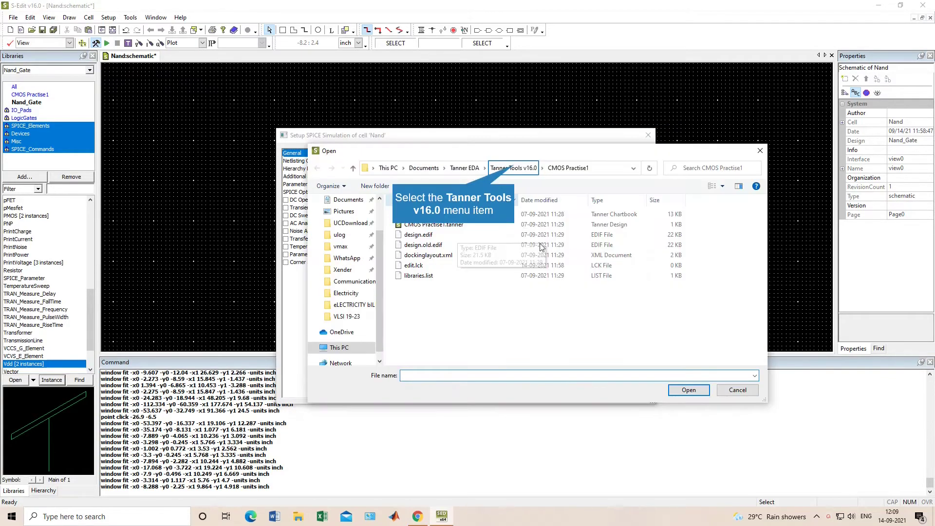
{"action": "left_click", "coordinate": [501, 170]}
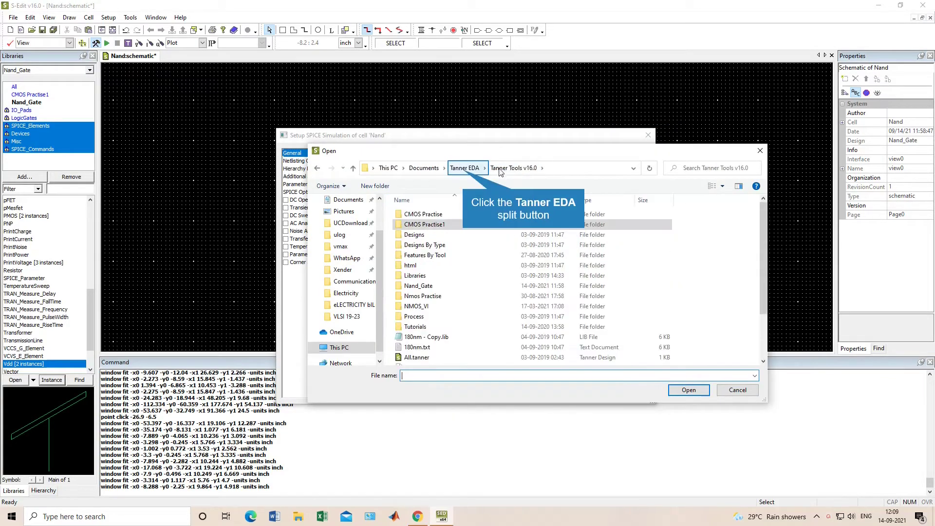
{"action": "left_click", "coordinate": [465, 172]}
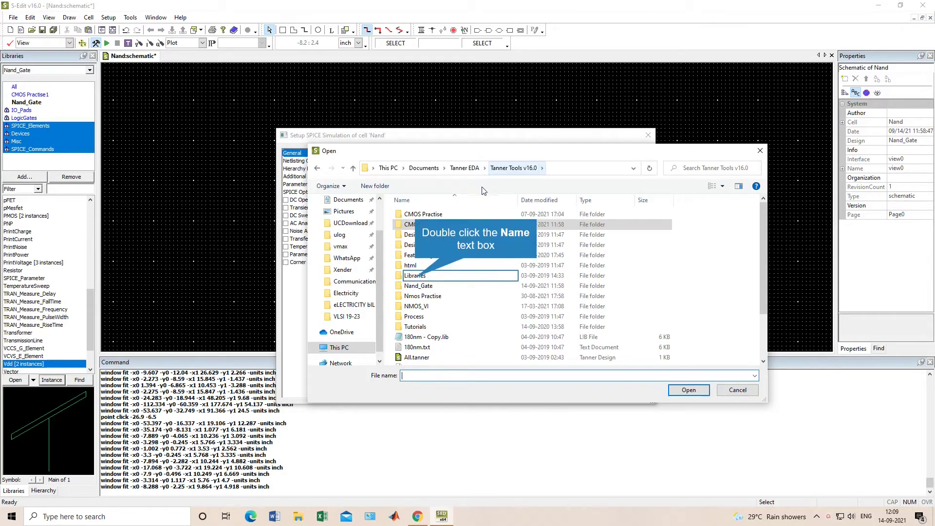
{"action": "double_click", "coordinate": [416, 278]}
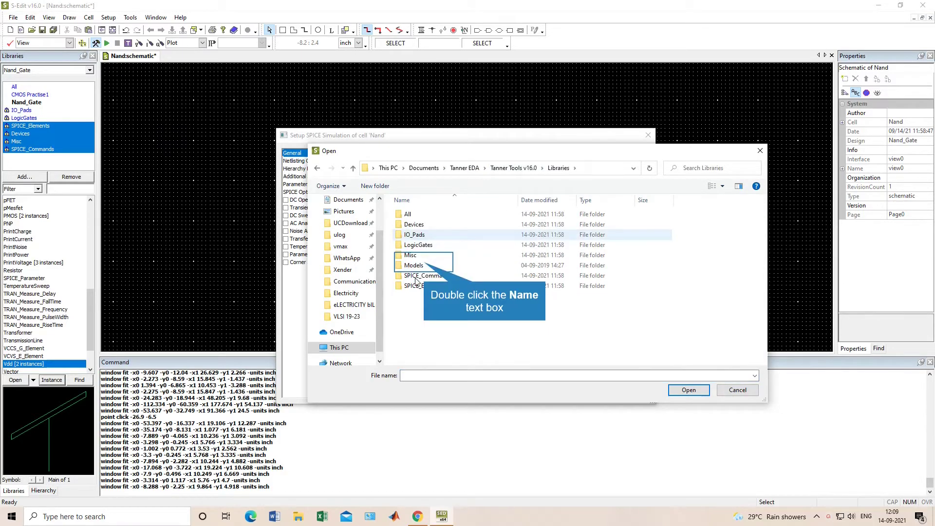
{"action": "double_click", "coordinate": [425, 266]}
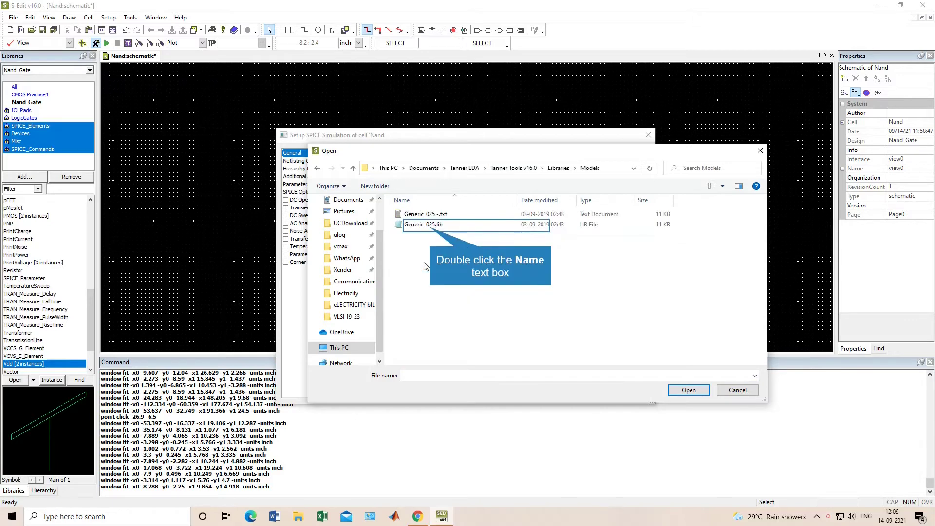
{"action": "double_click", "coordinate": [430, 225]}
{"action": "left_click", "coordinate": [637, 264]}
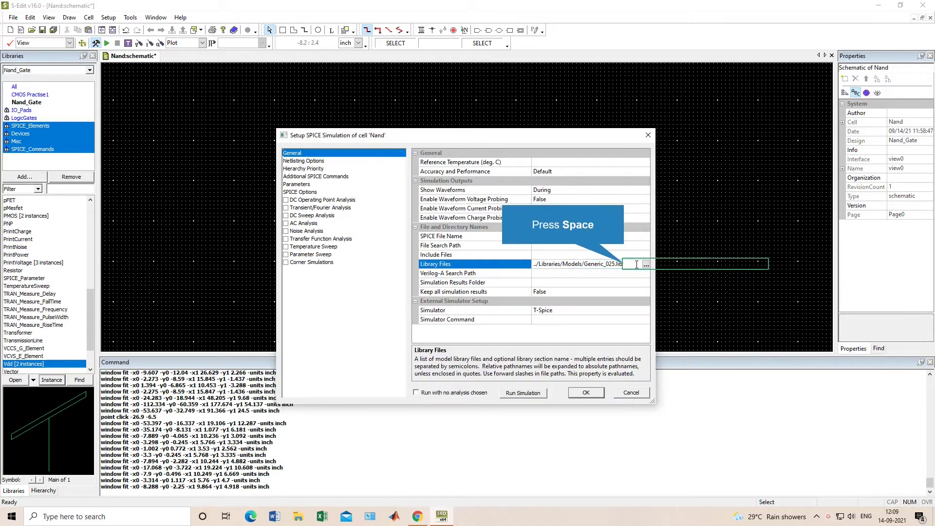
{"action": "type", "text": "TT"}
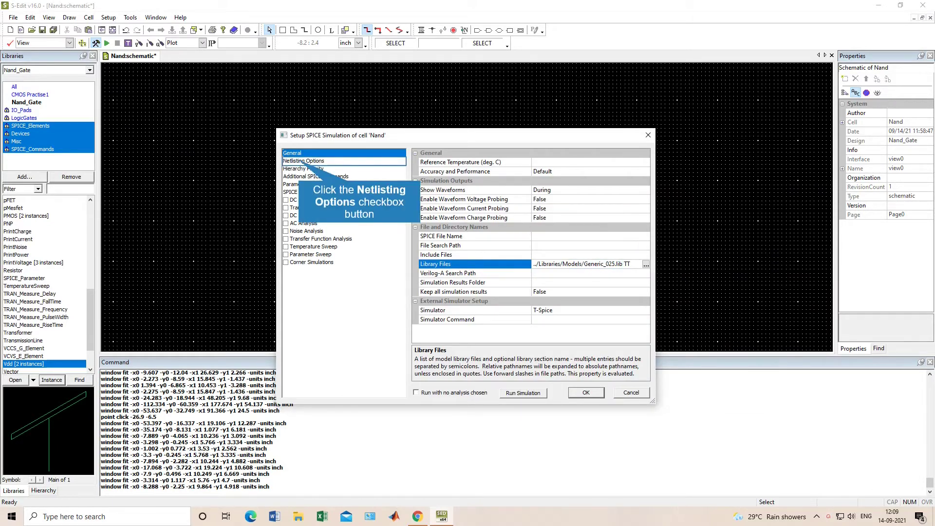
- Enable DC Operating Point Analysis and Transient/Fourier Analysis in the Nand cell's simulation setup
{"action": "left_click", "coordinate": [302, 165]}
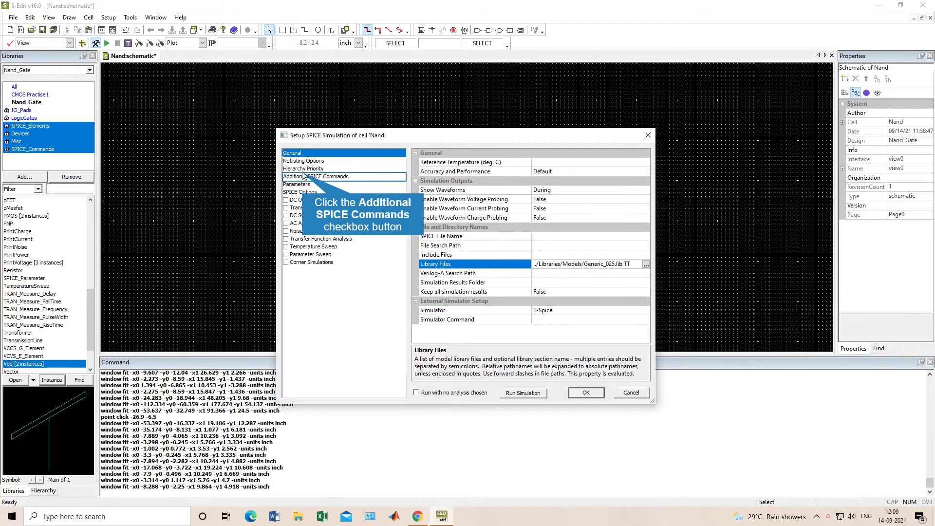
{"action": "left_click", "coordinate": [303, 176]}
{"action": "left_click", "coordinate": [300, 185]}
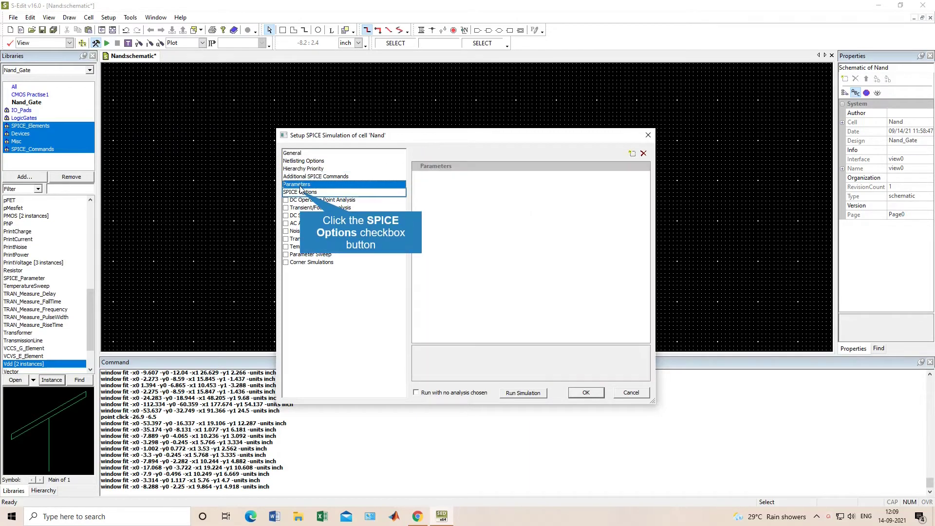
{"action": "left_click", "coordinate": [301, 192]}
{"action": "left_click", "coordinate": [286, 200]}
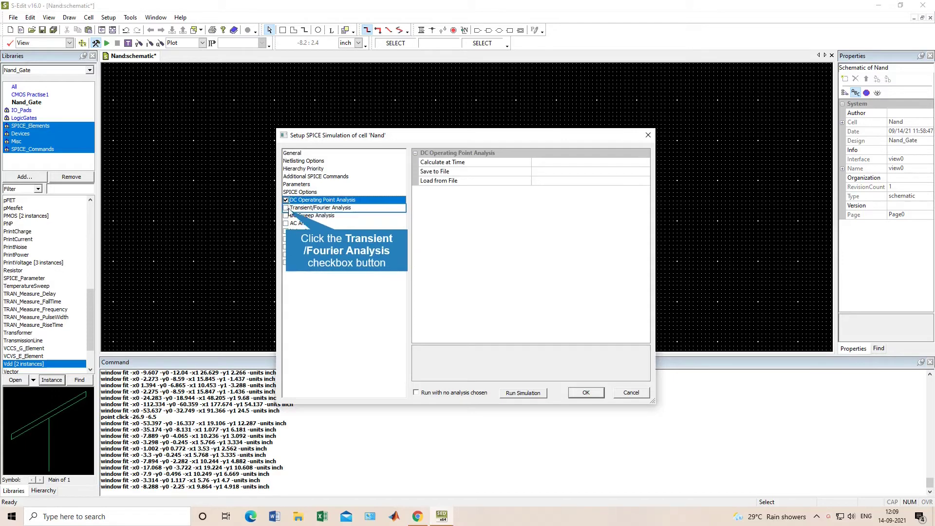
{"action": "left_click", "coordinate": [287, 208]}
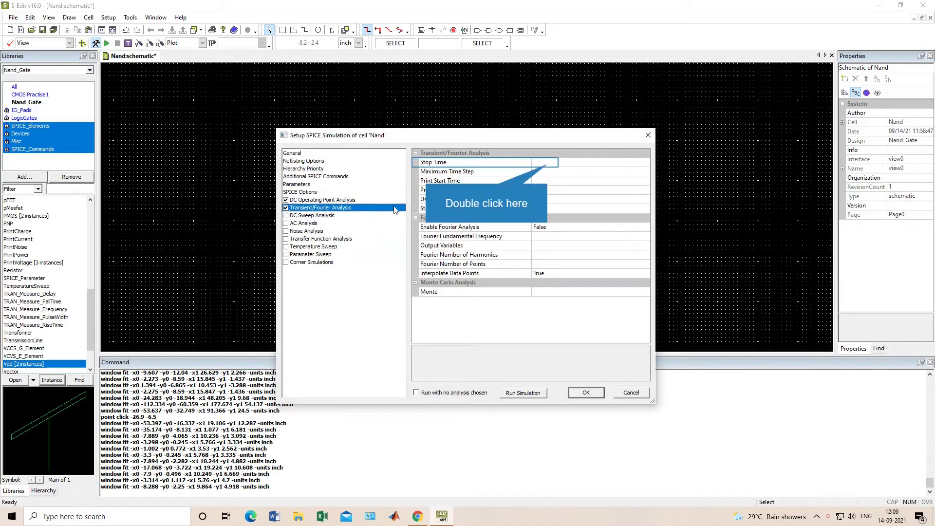
- Set the transient stop time to 100n and the maximum time step to 10n, and accept the simulation setup
{"action": "double_click", "coordinate": [547, 162]}
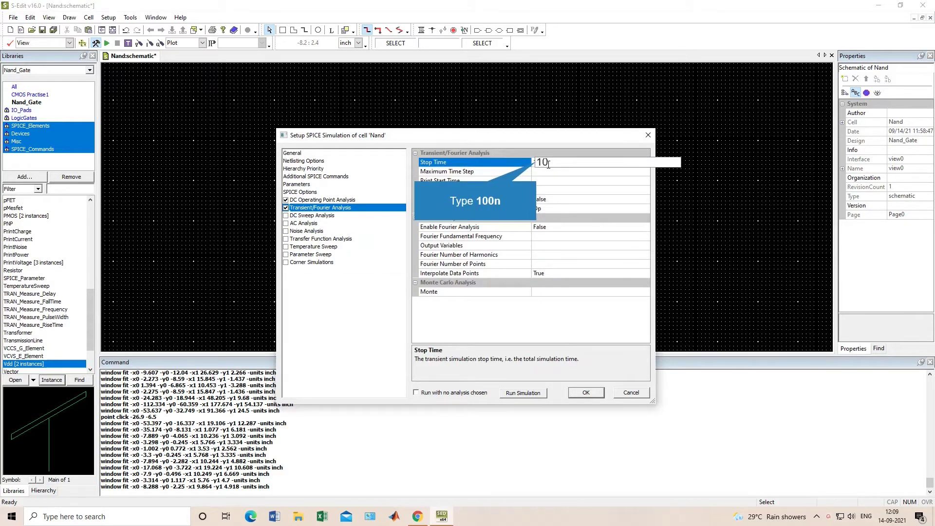
{"action": "key", "text": "Return"}
{"action": "double_click", "coordinate": [549, 172]}
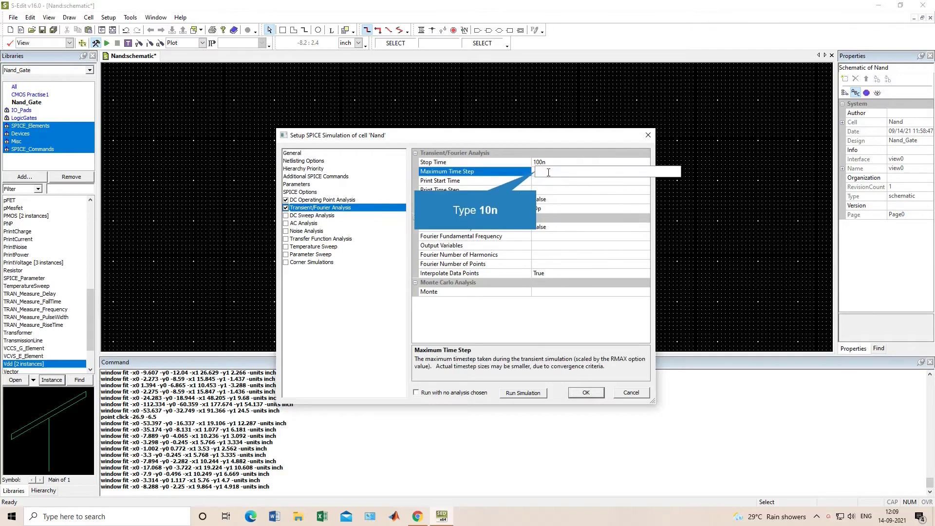
{"action": "type", "text": "10n"}
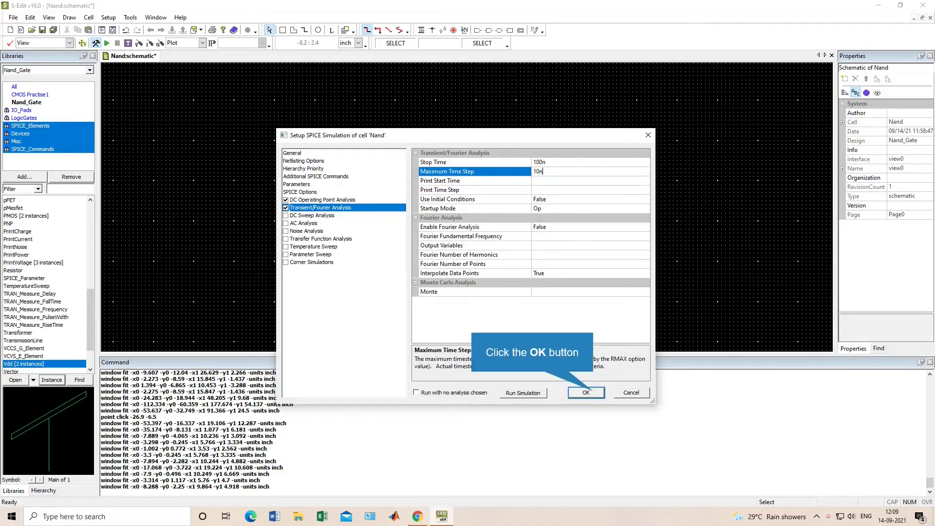
{"action": "left_click", "coordinate": [595, 393]}
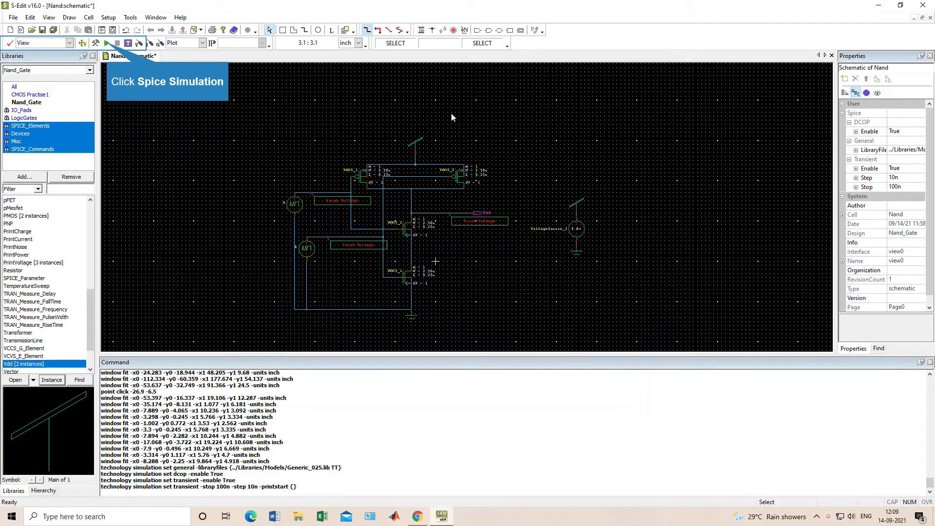
- Run the SPICE simulation and split the chart into separate plots to compare the N_2, N_3 and Out voltages
{"action": "left_click", "coordinate": [146, 44]}
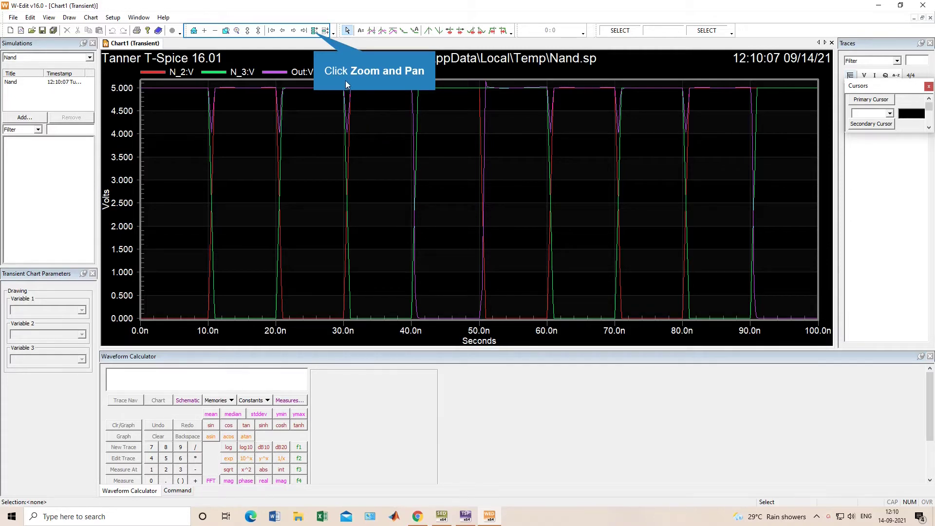
{"action": "left_click", "coordinate": [315, 30]}
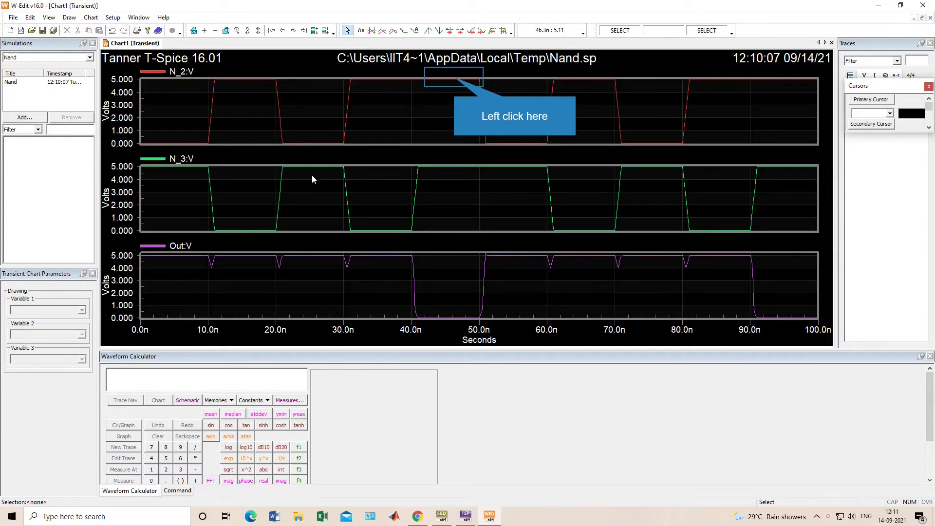
{"action": "left_click", "coordinate": [455, 81]}
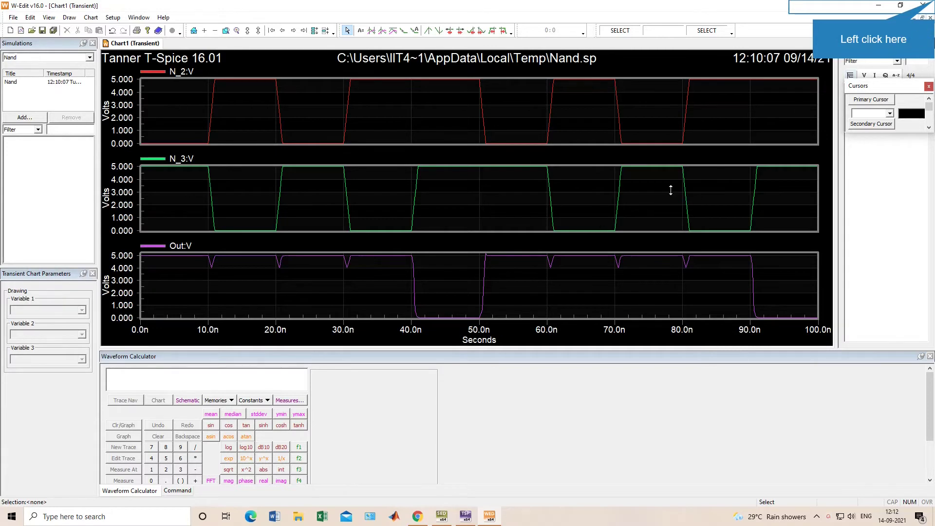
- Close the waveform viewer and simulator windows and return to the NAND schematic in S-Edit
{"action": "left_click", "coordinate": [914, 18]}
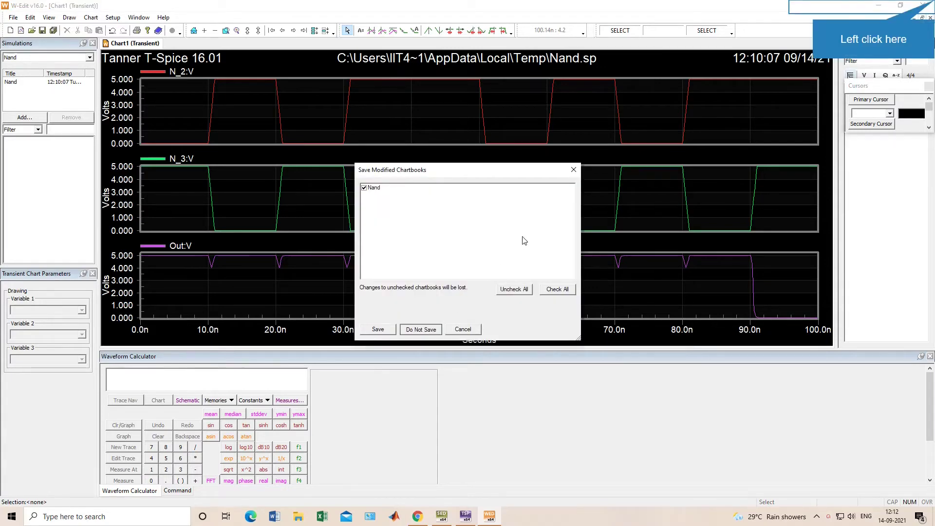
{"action": "left_click", "coordinate": [922, 5]}
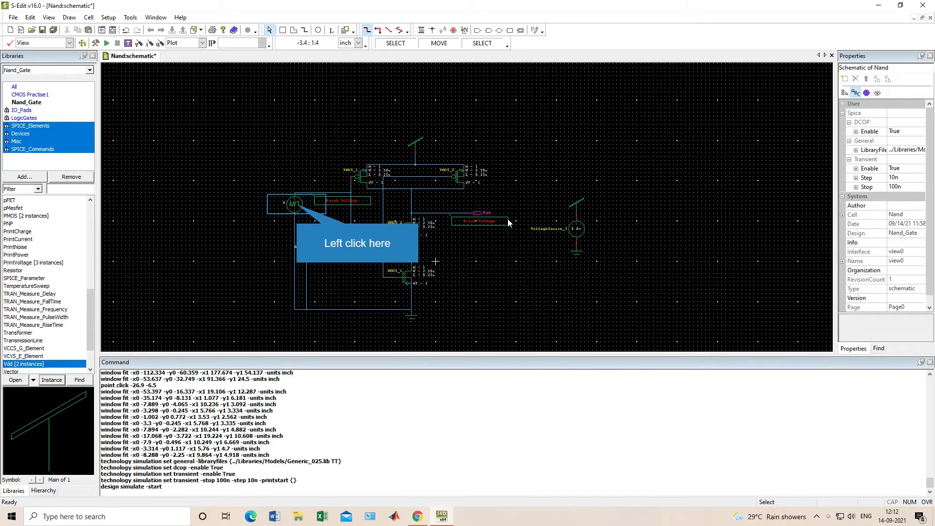
- Delete input voltage sources A and B along with the wires that connect them to ground
{"action": "left_click", "coordinate": [297, 208]}
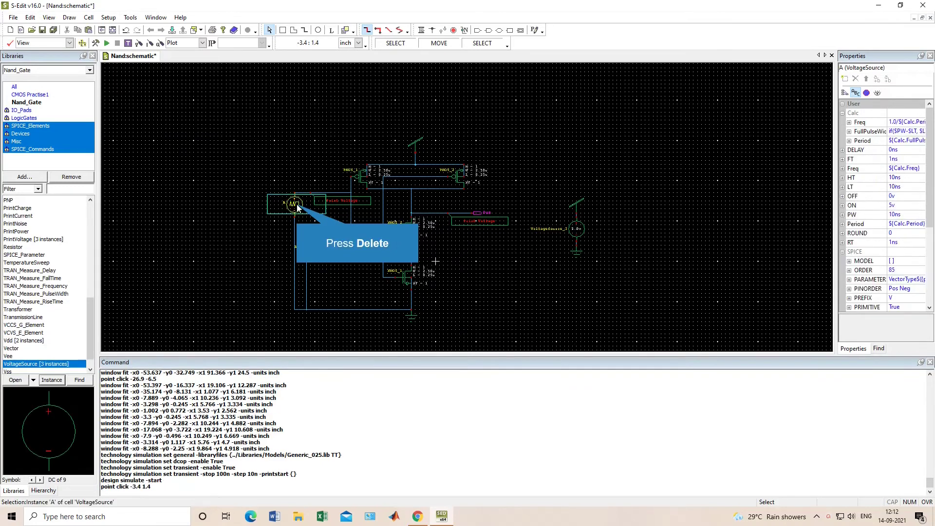
{"action": "key", "text": "Delete"}
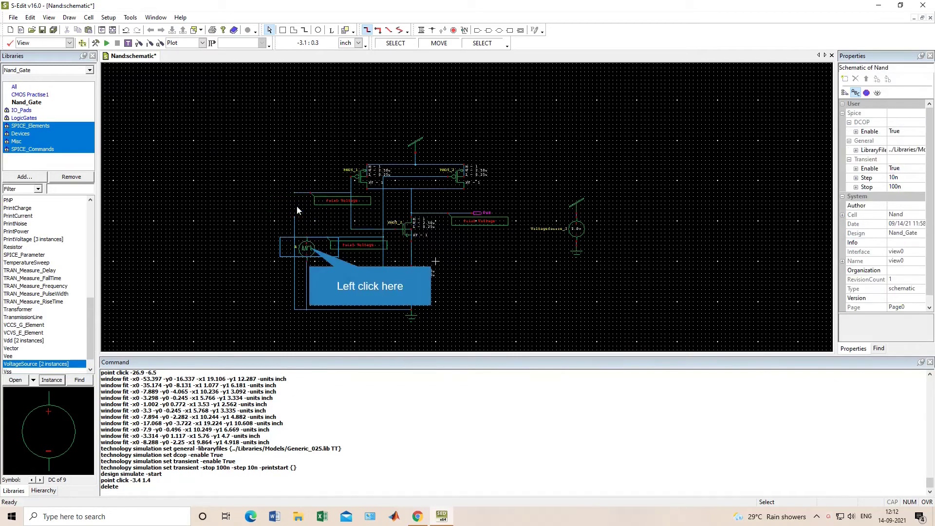
{"action": "left_click", "coordinate": [307, 251]}
{"action": "key", "text": "Delete"}
{"action": "left_click", "coordinate": [306, 286]}
{"action": "key", "text": "Delete"}
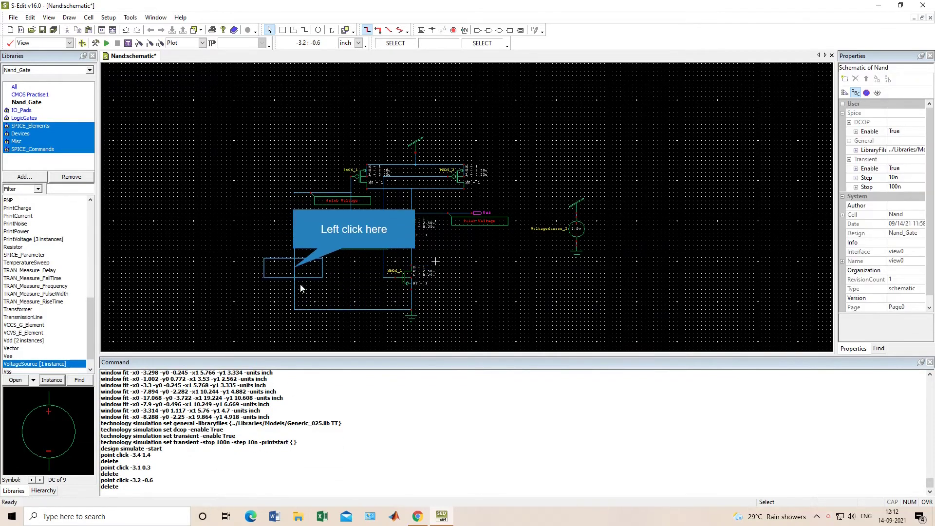
{"action": "left_click", "coordinate": [295, 271]}
{"action": "key", "text": "Delete"}
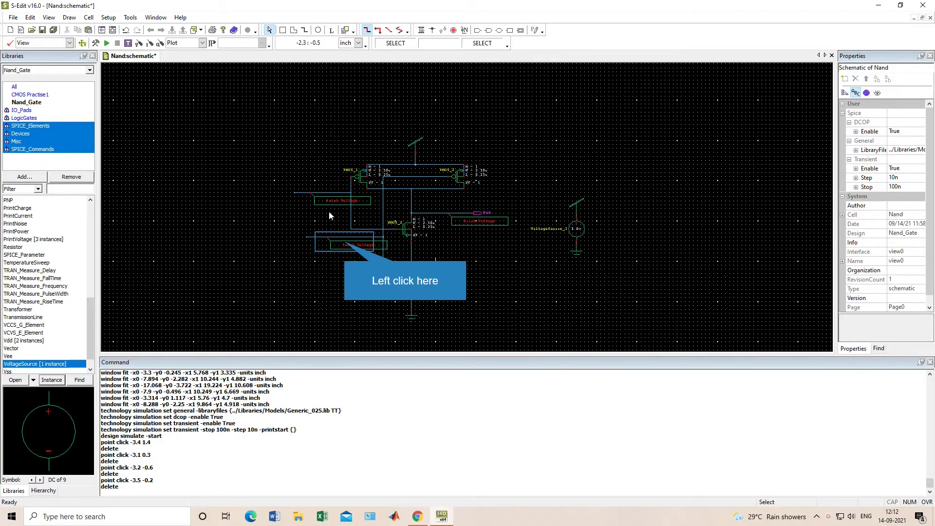
- Delete the two Print Voltage probes at the inputs and the two horizontal input wires beside them
{"action": "left_click", "coordinate": [338, 254]}
{"action": "key", "text": "Delete"}
{"action": "left_click", "coordinate": [337, 205]}
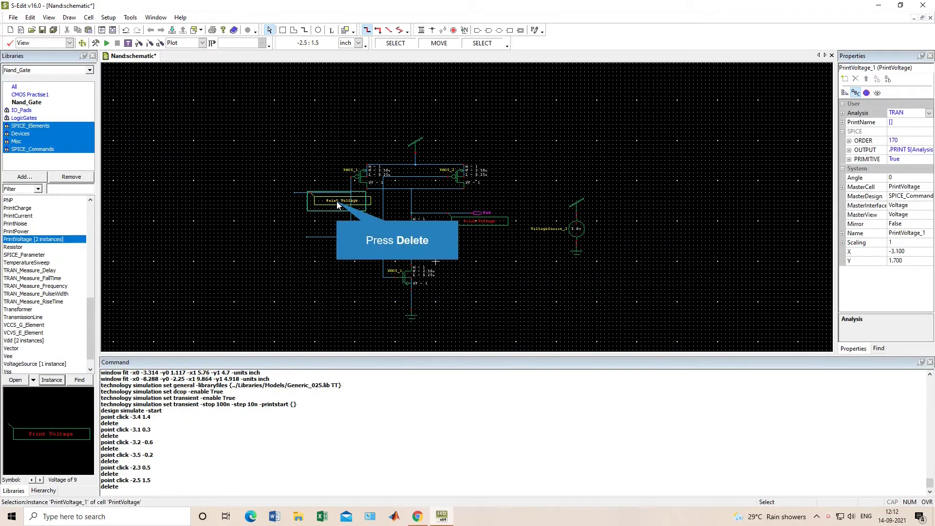
{"action": "key", "text": "Delete"}
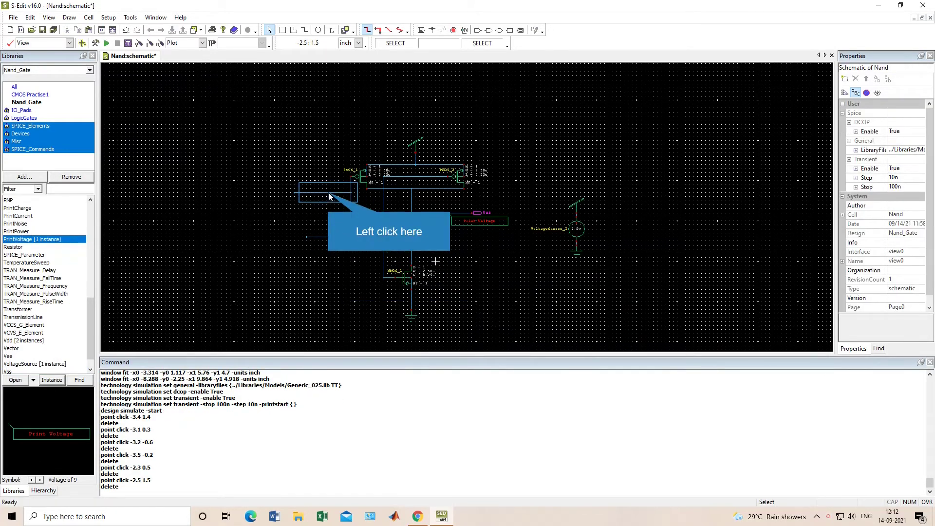
{"action": "left_click", "coordinate": [328, 195]}
{"action": "key", "text": "Delete"}
{"action": "left_click", "coordinate": [338, 230]}
{"action": "key", "text": "Delete"}
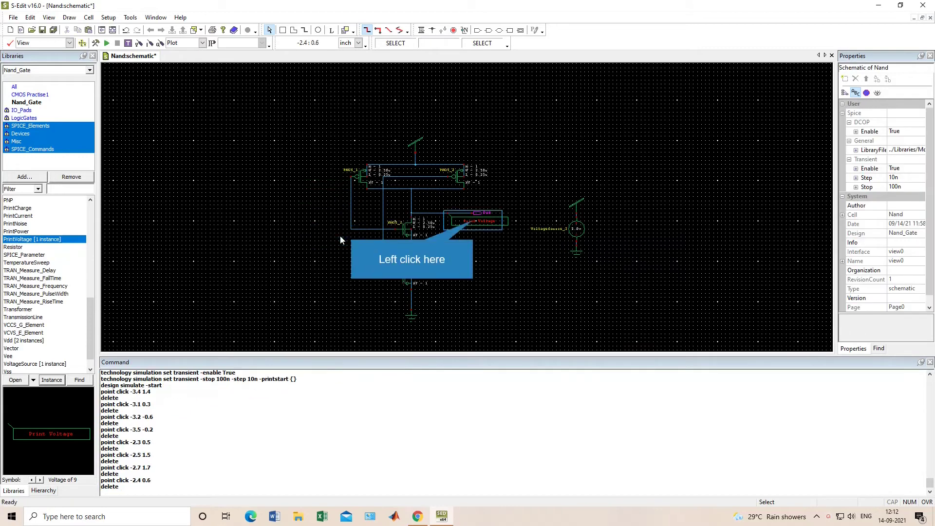
- Delete the output's Print Voltage probe and the separate VoltageSource_3 supply with its Vdd and ground symbols
{"action": "left_click", "coordinate": [480, 221]}
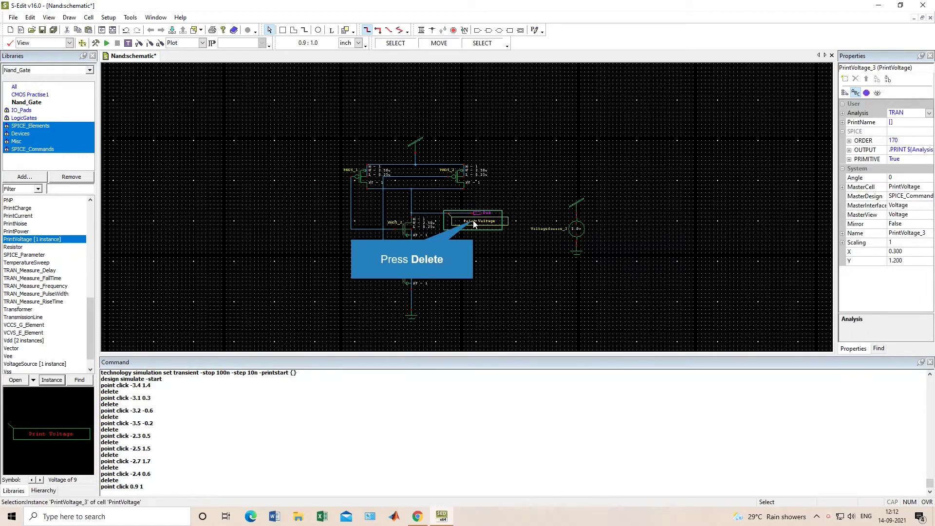
{"action": "key", "text": "Delete"}
{"action": "left_click_drag", "start_coordinate": [538, 185], "coordinate": [631, 272]}
{"action": "key", "text": "Delete"}
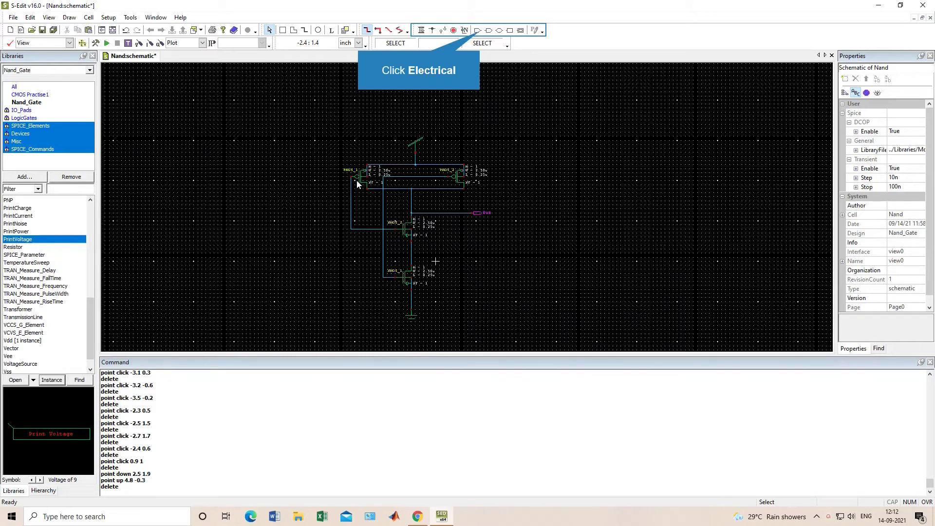
- Place an input port named A with West orientation beside the gate wire shared by PMOS_1 and NMOS_2
{"action": "left_click", "coordinate": [478, 30]}
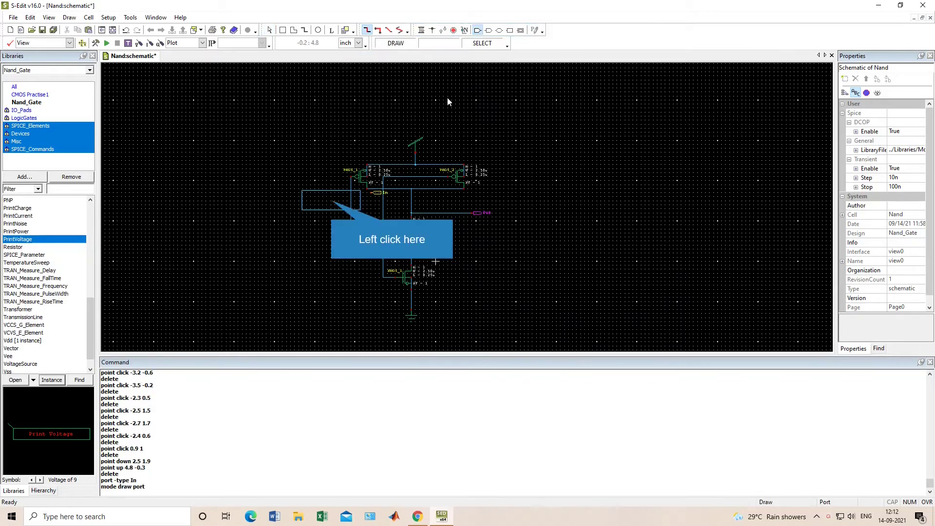
{"action": "left_click", "coordinate": [331, 200]}
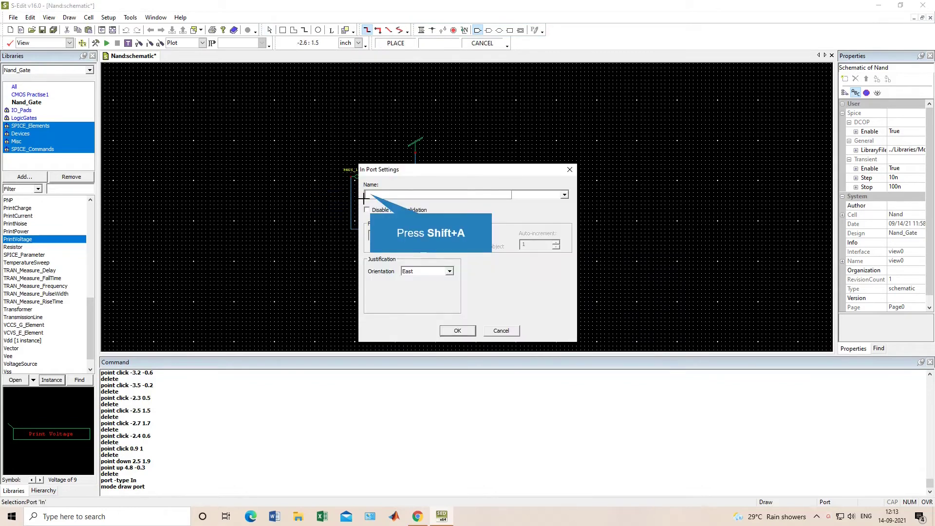
{"action": "type", "text": "A"}
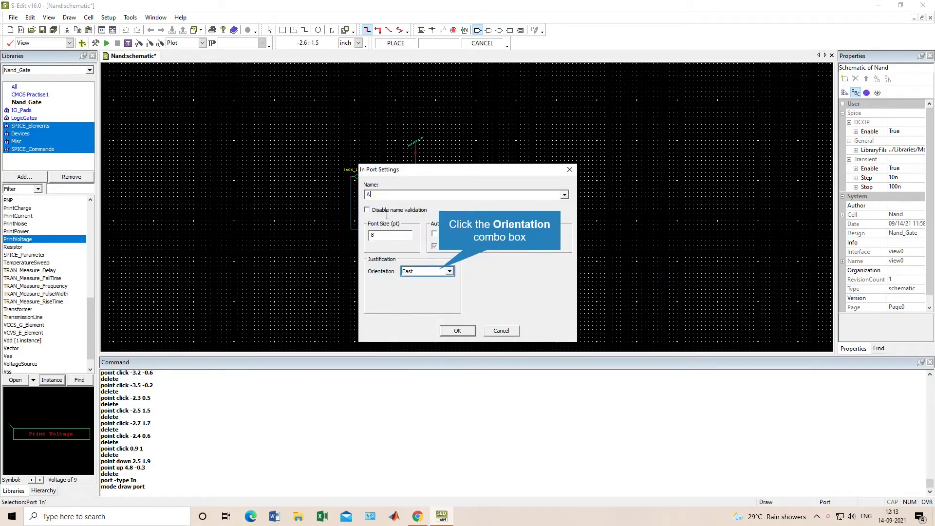
{"action": "left_click", "coordinate": [433, 272]}
{"action": "left_click", "coordinate": [427, 287]}
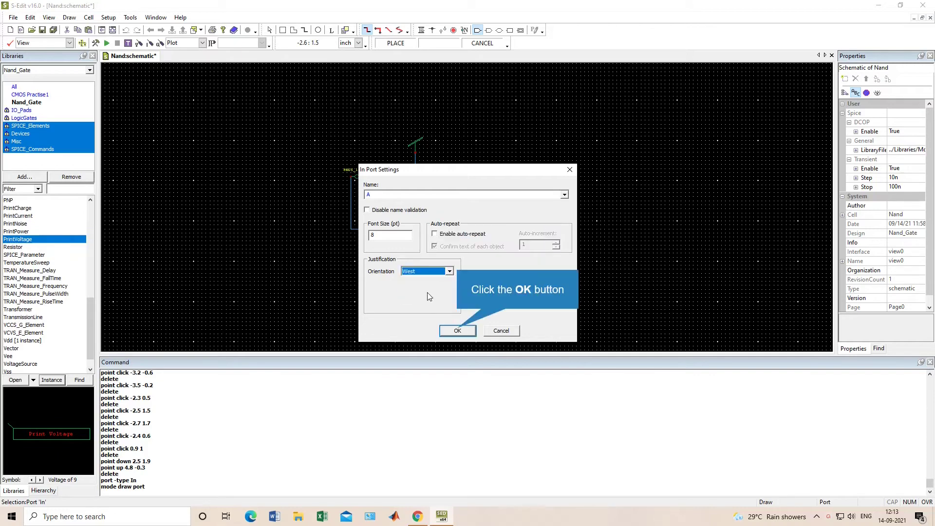
{"action": "left_click", "coordinate": [457, 330]}
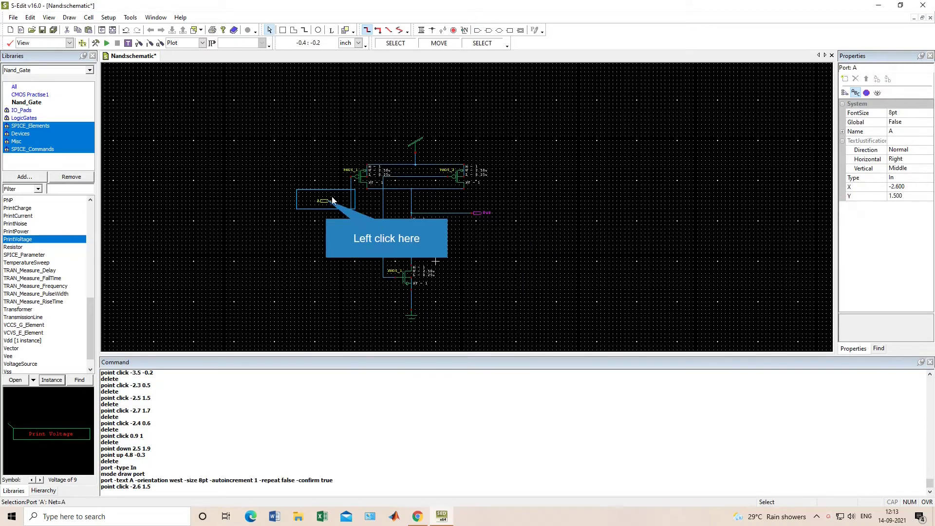
- Wire input port A to the vertical gate wire joining PMOS_1 and NMOS_2, and return to selection mode
{"action": "left_click_drag", "start_coordinate": [327, 204], "coordinate": [351, 203]}
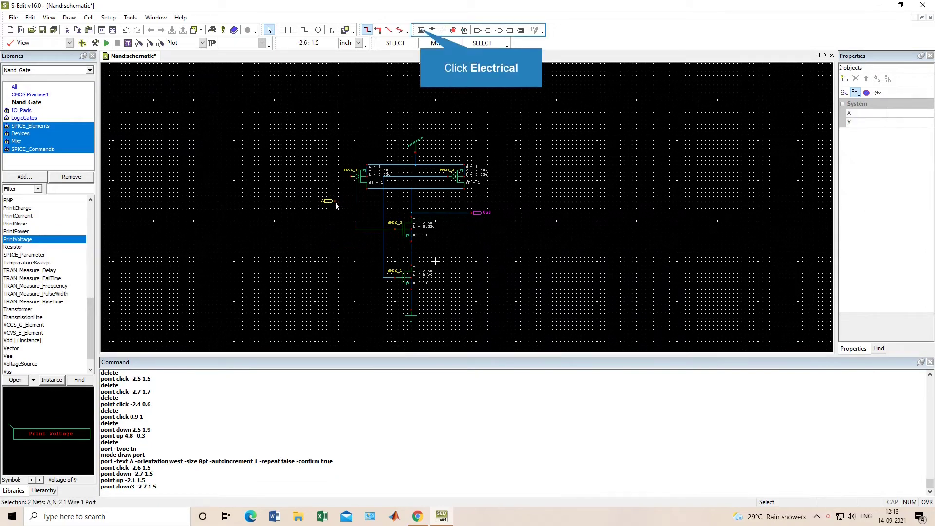
{"action": "left_click", "coordinate": [422, 30]}
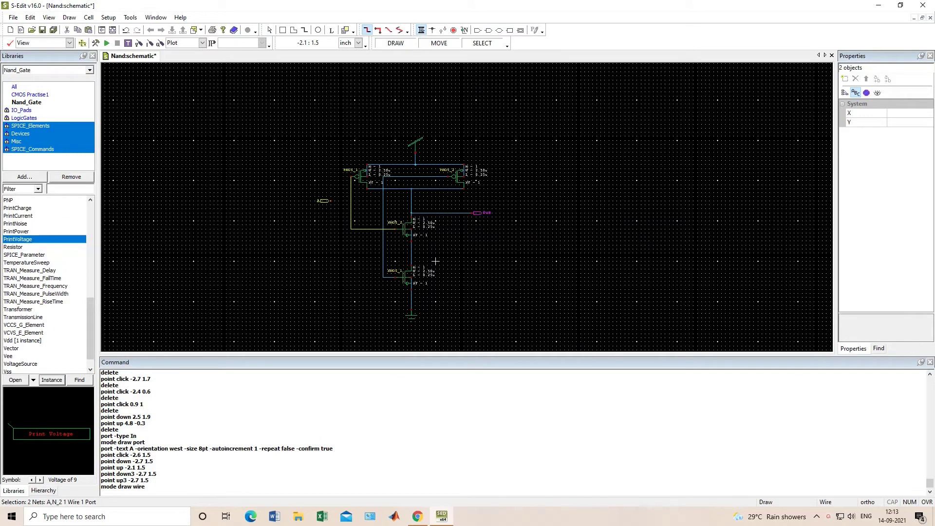
{"action": "scroll", "coordinate": [331, 200], "scroll_direction": "up", "scroll_amount": 2}
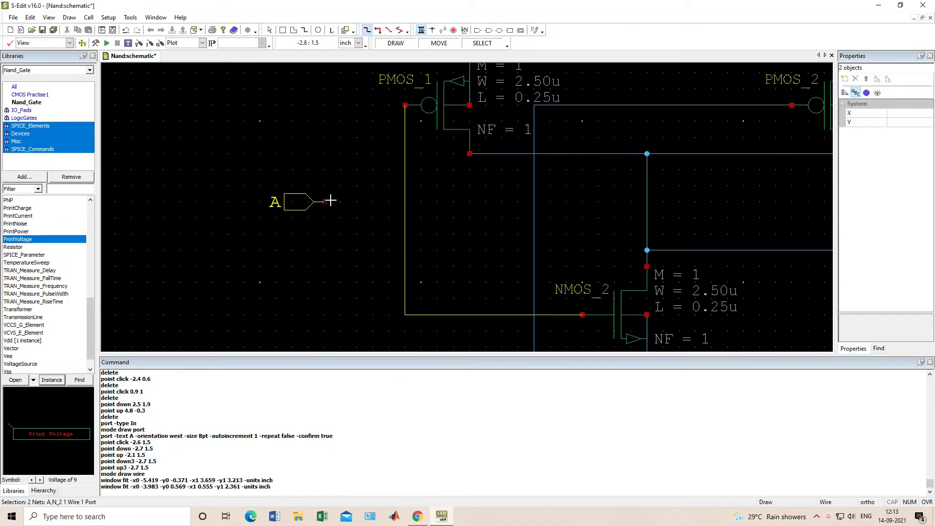
{"action": "left_click_drag", "start_coordinate": [325, 202], "coordinate": [403, 208]}
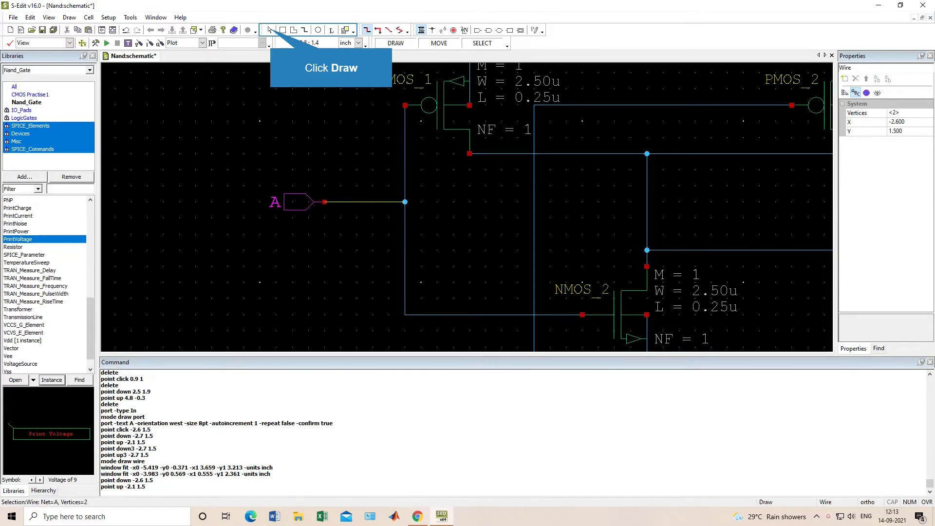
{"action": "left_click", "coordinate": [270, 30]}
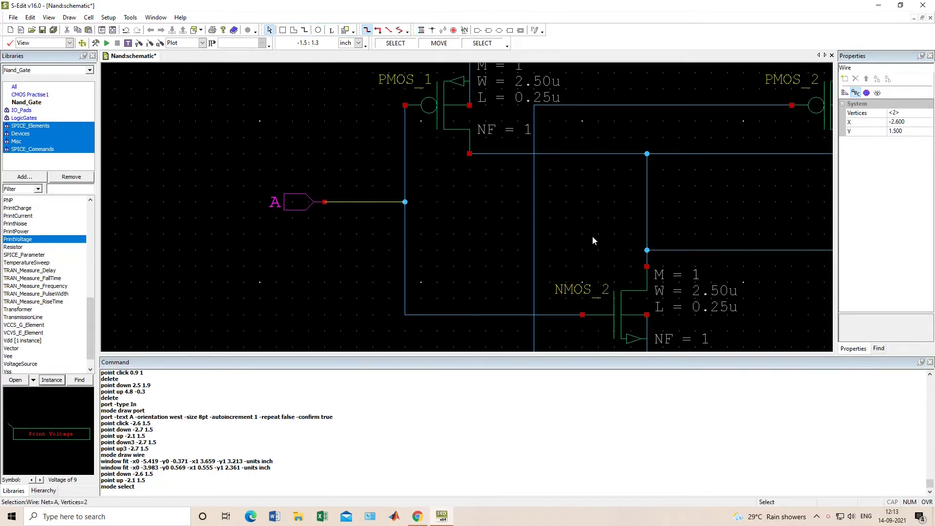
{"action": "scroll", "coordinate": [592, 238], "scroll_direction": "down", "scroll_amount": 3}
{"action": "scroll", "coordinate": [594, 234], "scroll_direction": "up", "scroll_amount": 4}
{"action": "key", "text": "Down"}
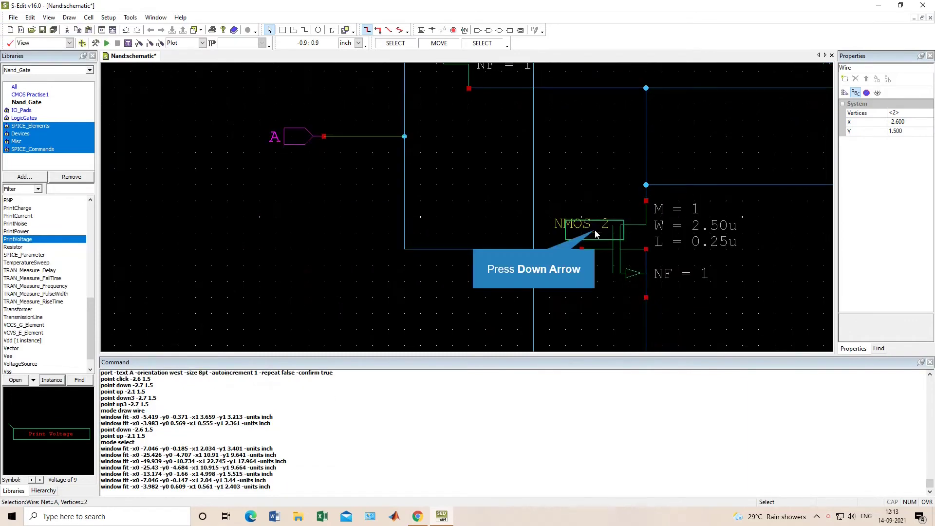
{"action": "key", "text": "Down"}
{"action": "key", "text": "Up"}
{"action": "key", "text": "Up"}
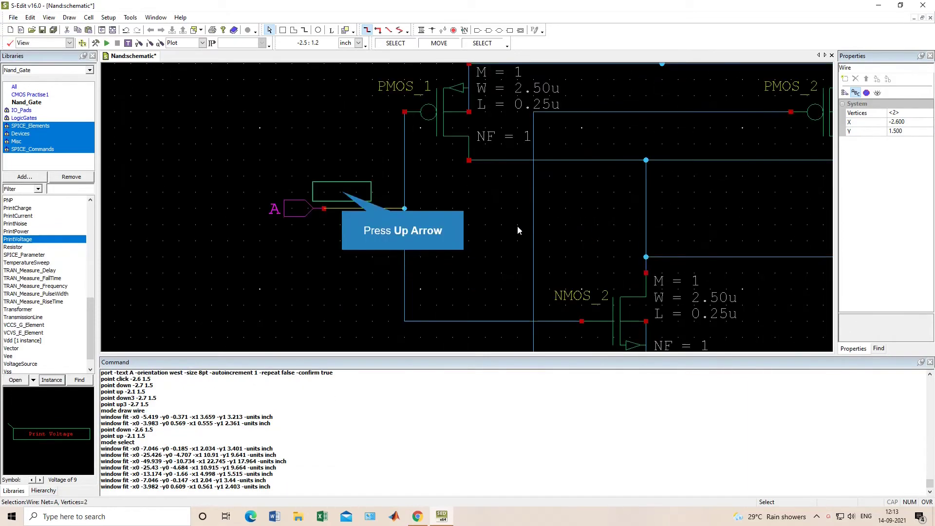
- Place an input port named B with West orientation beside the gate wire that leads to NMOS_1
{"action": "left_click", "coordinate": [478, 31]}
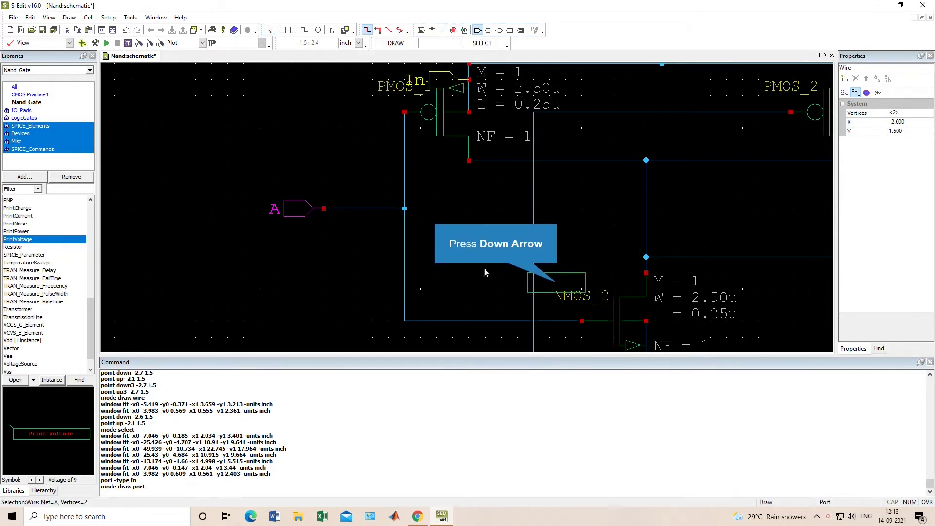
{"action": "key", "text": "Down"}
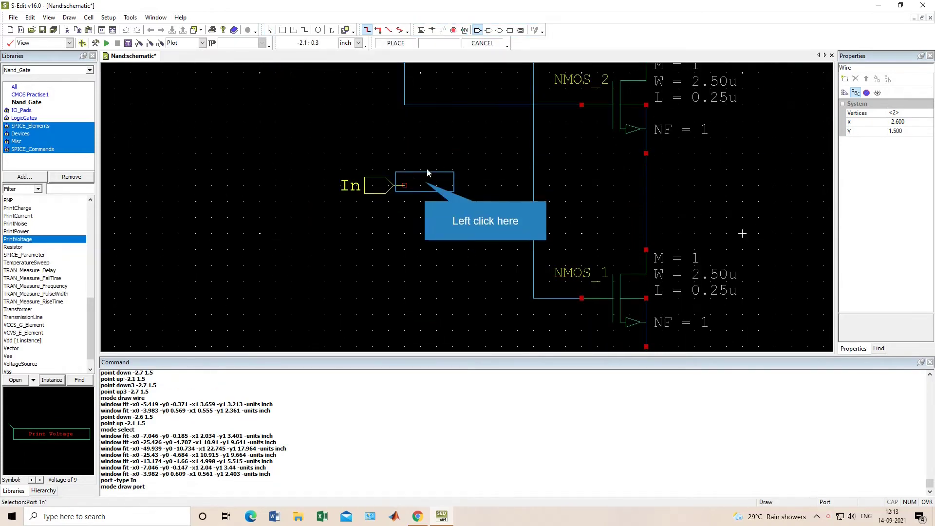
{"action": "left_click", "coordinate": [404, 185]}
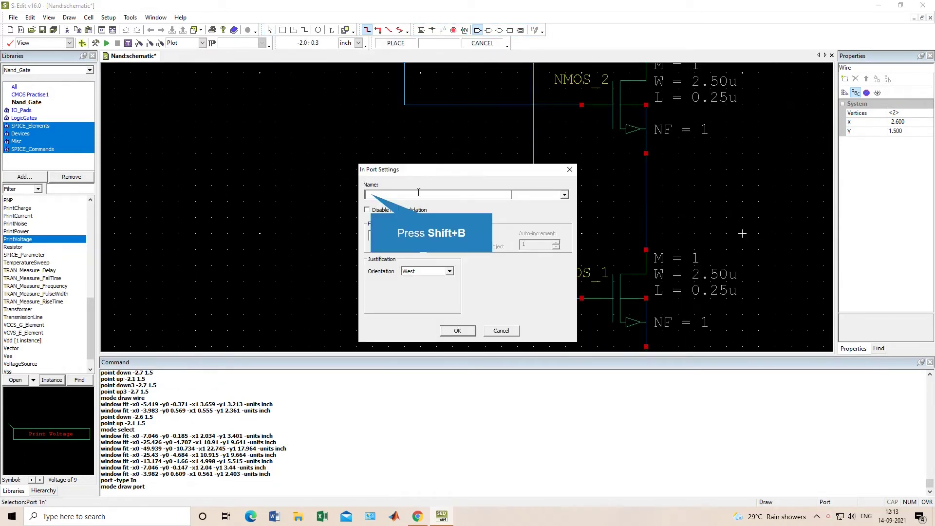
{"action": "type", "text": "B"}
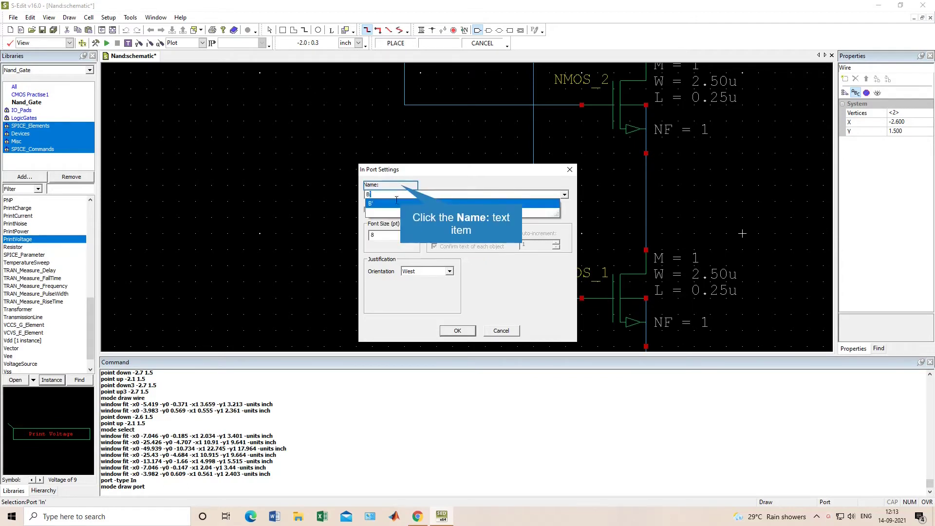
{"action": "left_click", "coordinate": [400, 194]}
{"action": "key", "text": "BackSpace"}
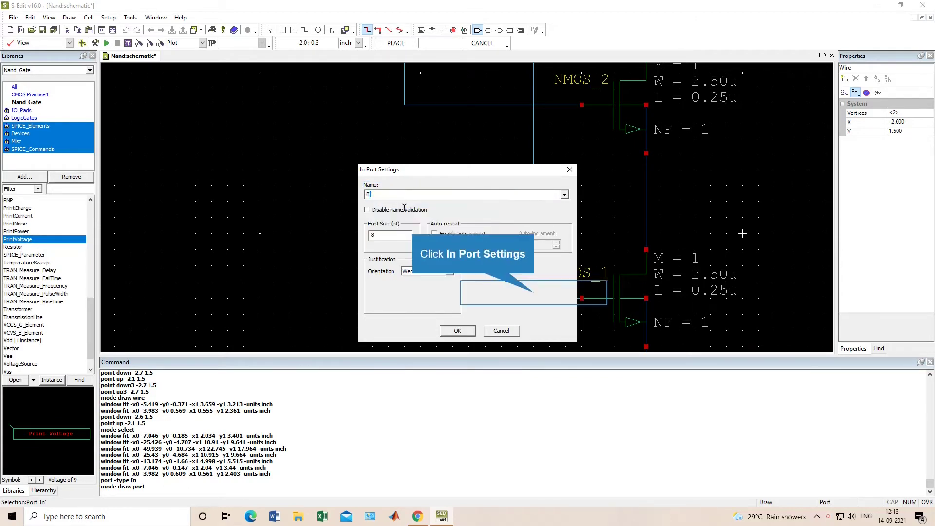
{"action": "left_click", "coordinate": [499, 293]}
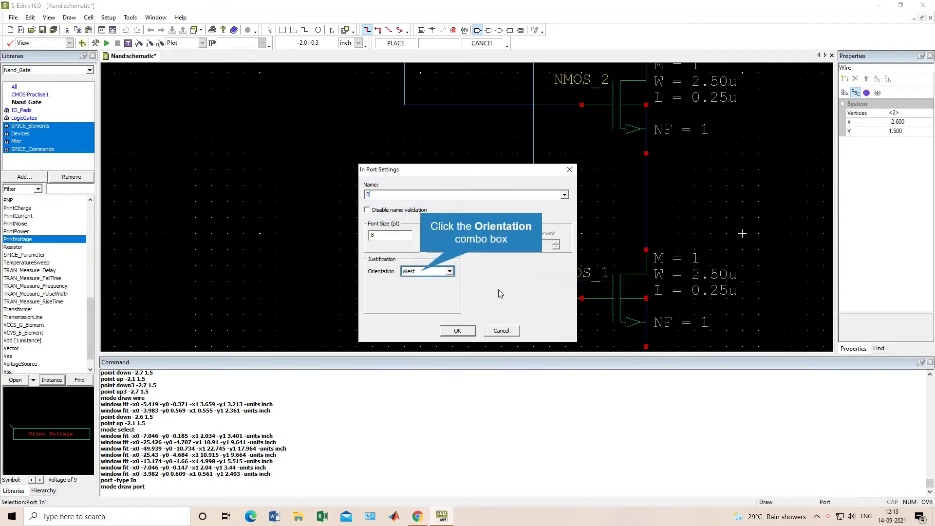
{"action": "left_click", "coordinate": [419, 272]}
{"action": "left_click", "coordinate": [420, 279]}
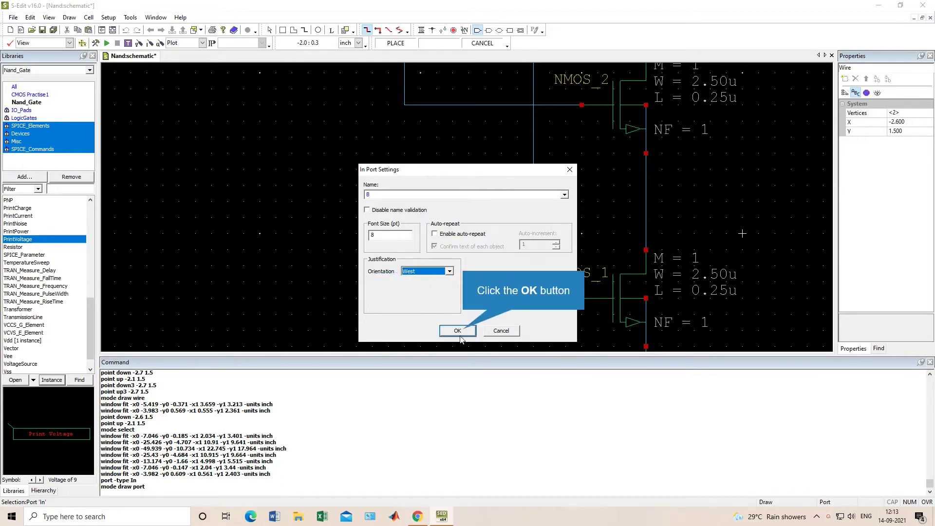
{"action": "left_click", "coordinate": [457, 331]}
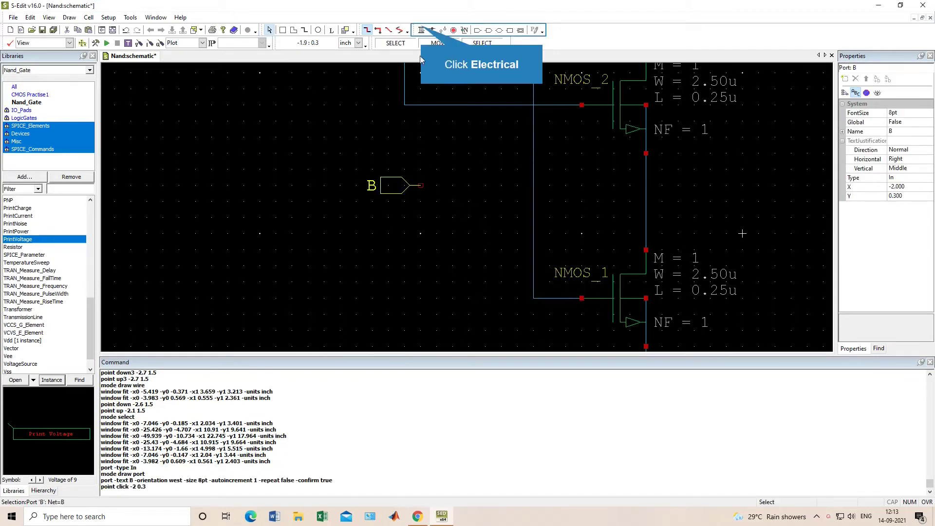
- Wire input port B to the vertical gate wire of NMOS_1 and return to selection mode
{"action": "left_click", "coordinate": [421, 30]}
{"action": "left_click_drag", "start_coordinate": [421, 185], "coordinate": [533, 185]}
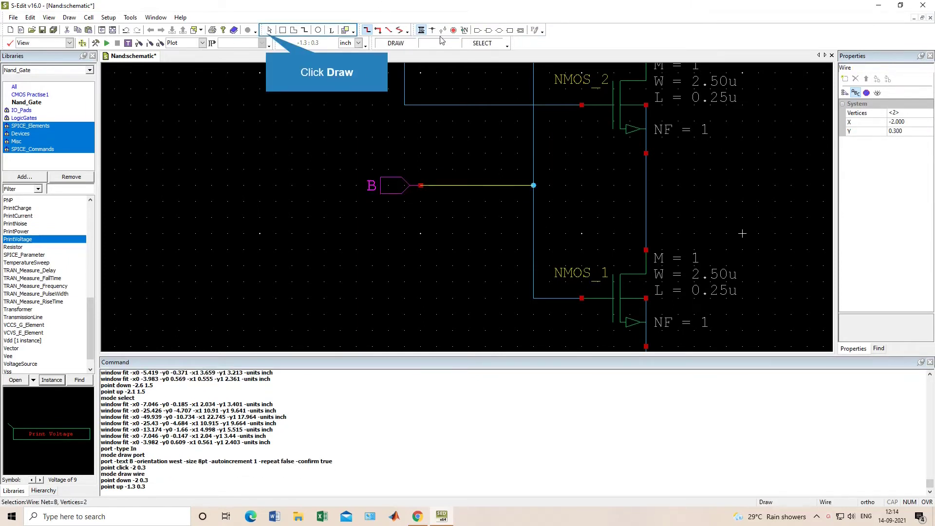
{"action": "left_click", "coordinate": [270, 30]}
- Examine the NAND schematic's ports A, B and Out and the connections of its PMOS and NMOS transistors
{"action": "scroll", "coordinate": [466, 158], "scroll_direction": "down", "scroll_amount": 3}
{"action": "scroll", "coordinate": [467, 158], "scroll_direction": "up", "scroll_amount": 2}
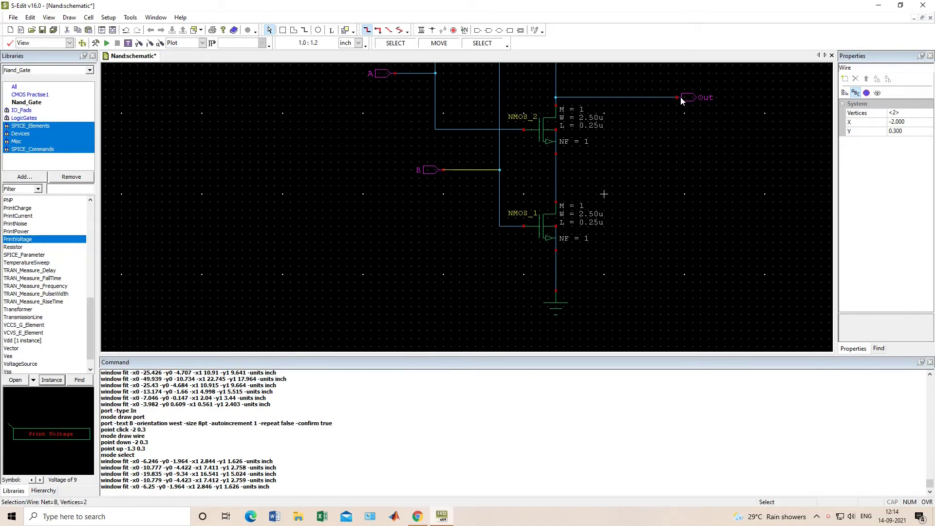
{"action": "scroll", "coordinate": [625, 146], "scroll_direction": "up", "scroll_amount": 2}
{"action": "scroll", "coordinate": [625, 146], "scroll_direction": "down", "scroll_amount": 2}
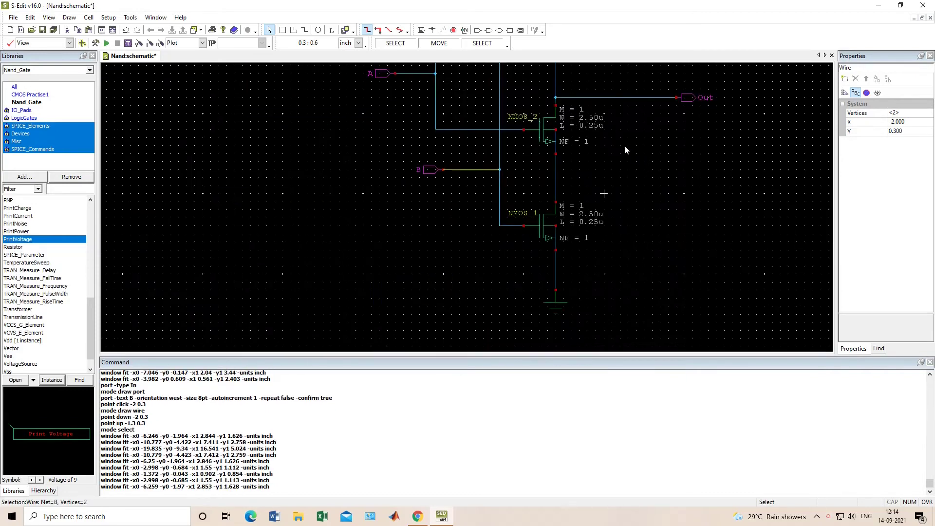
{"action": "scroll", "coordinate": [625, 146], "scroll_direction": "down", "scroll_amount": 1}
{"action": "scroll", "coordinate": [626, 150], "scroll_direction": "up", "scroll_amount": 1}
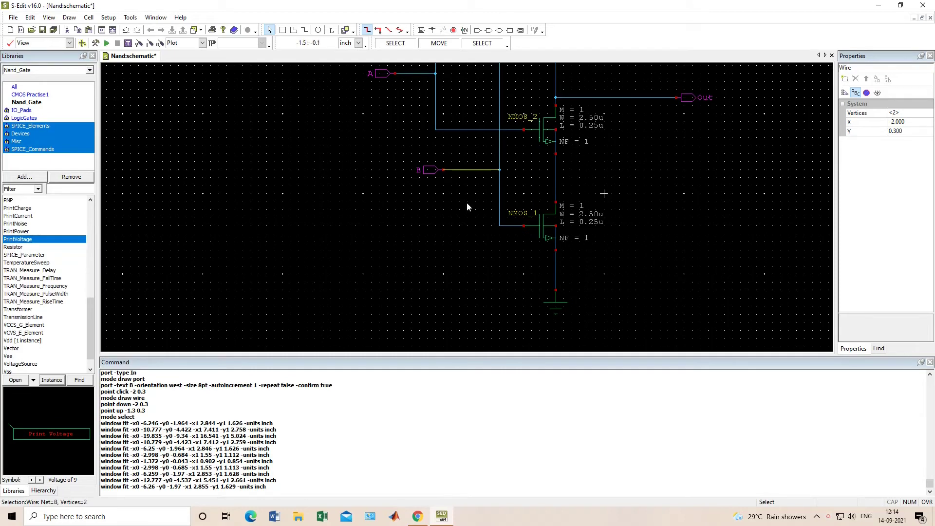
{"action": "scroll", "coordinate": [471, 157], "scroll_direction": "up", "scroll_amount": 2}
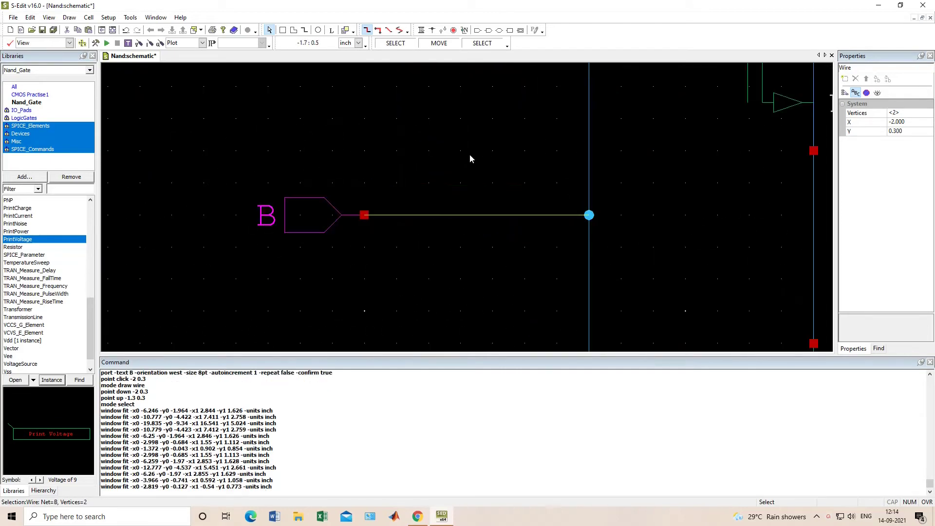
{"action": "scroll", "coordinate": [470, 157], "scroll_direction": "down", "scroll_amount": 4}
{"action": "scroll", "coordinate": [470, 157], "scroll_direction": "up", "scroll_amount": 1}
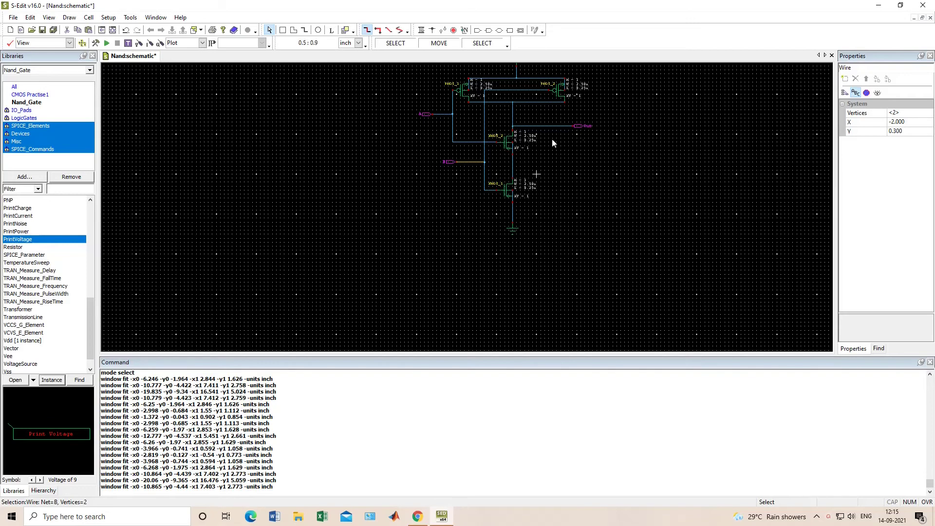
{"action": "scroll", "coordinate": [560, 140], "scroll_direction": "up", "scroll_amount": 2}
{"action": "scroll", "coordinate": [582, 139], "scroll_direction": "down", "scroll_amount": 1}
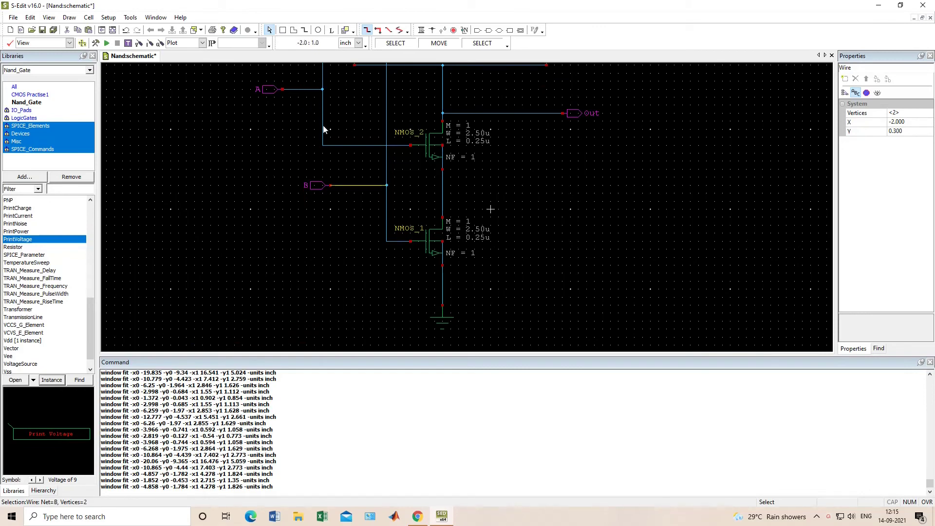
{"action": "scroll", "coordinate": [495, 168], "scroll_direction": "down", "scroll_amount": 1}
{"action": "scroll", "coordinate": [538, 138], "scroll_direction": "down", "scroll_amount": 3}
{"action": "scroll", "coordinate": [538, 139], "scroll_direction": "up", "scroll_amount": 3}
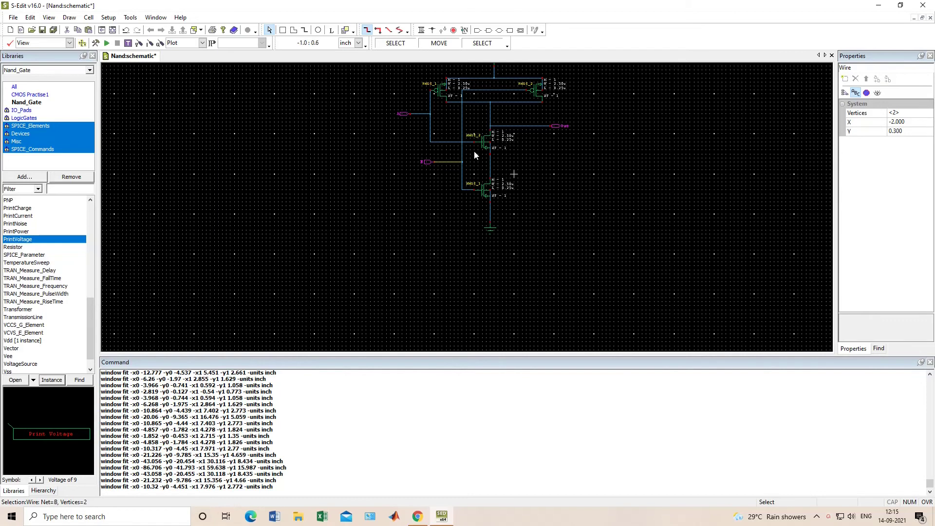
{"action": "scroll", "coordinate": [476, 155], "scroll_direction": "up", "scroll_amount": 3}
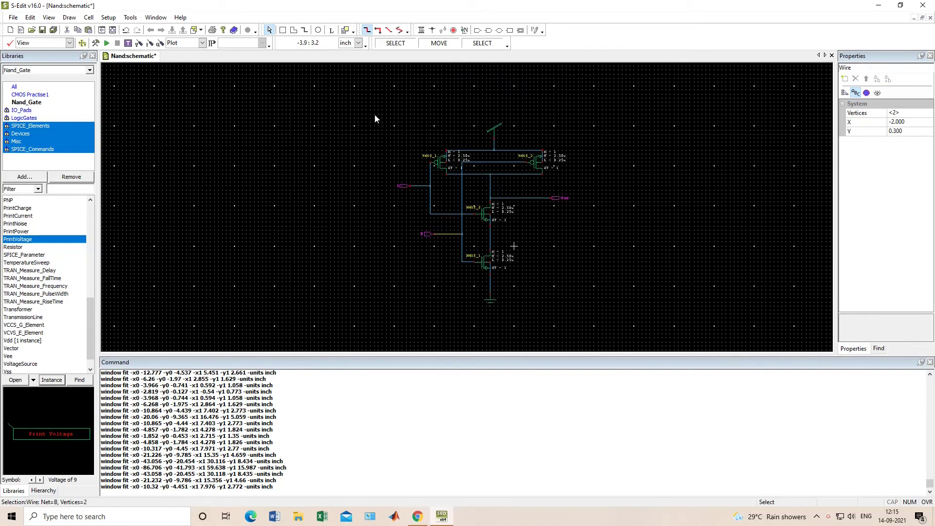
{"action": "scroll", "coordinate": [519, 149], "scroll_direction": "up", "scroll_amount": 1}
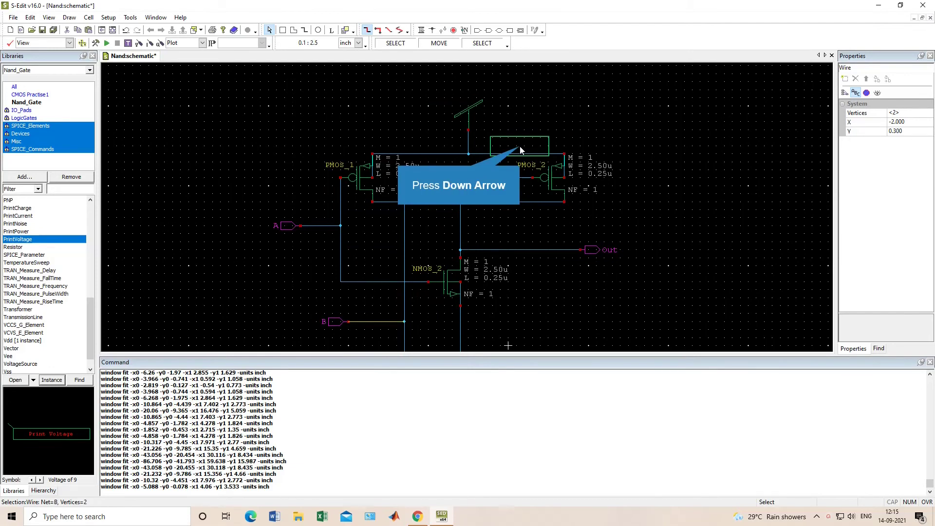
{"action": "key", "text": "Down"}
{"action": "key", "text": "Up"}
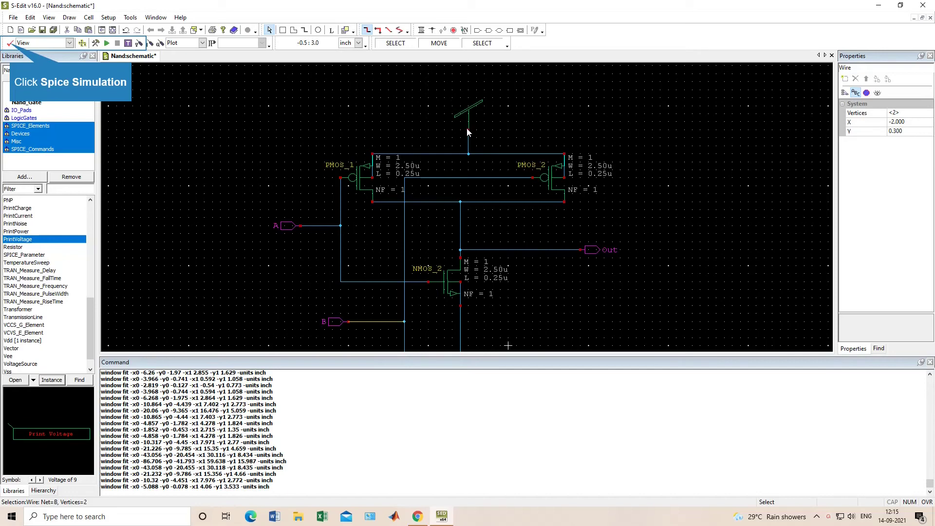
- Run a design check on the Nand schematic view and generate the cell's symbol in Replace mode with the default settings
{"action": "left_click", "coordinate": [10, 44]}
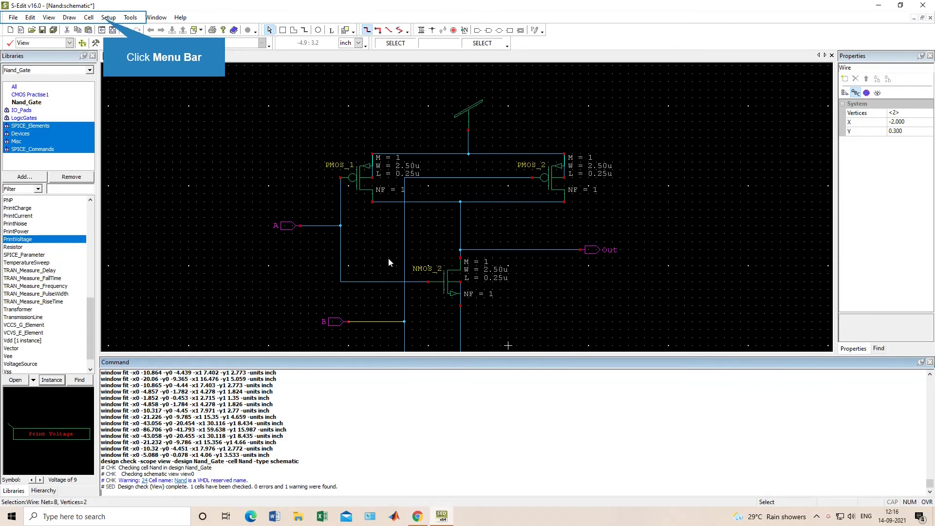
{"action": "left_click", "coordinate": [90, 19]}
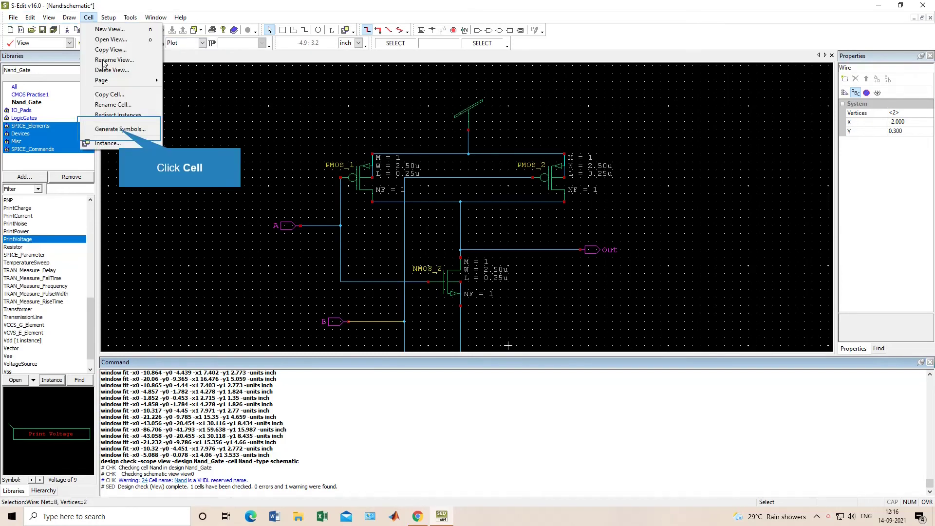
{"action": "left_click", "coordinate": [120, 129]}
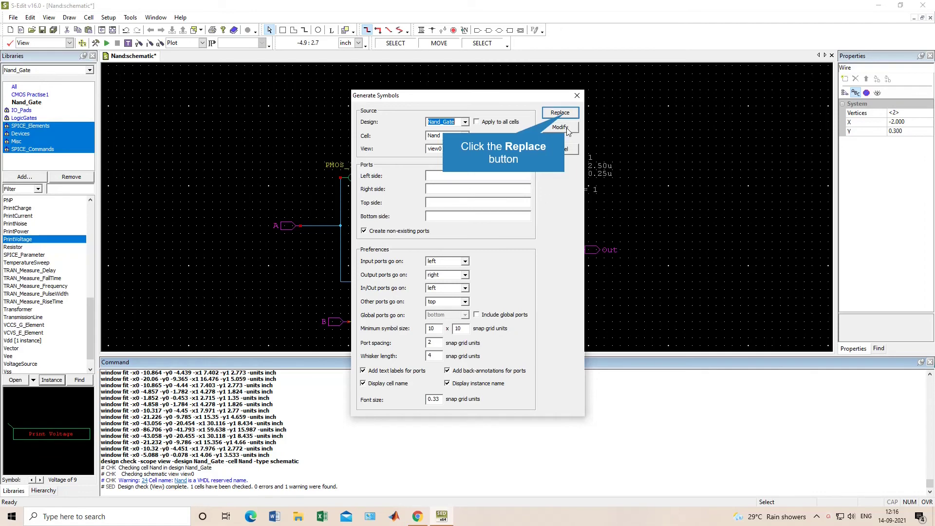
{"action": "left_click", "coordinate": [561, 113]}
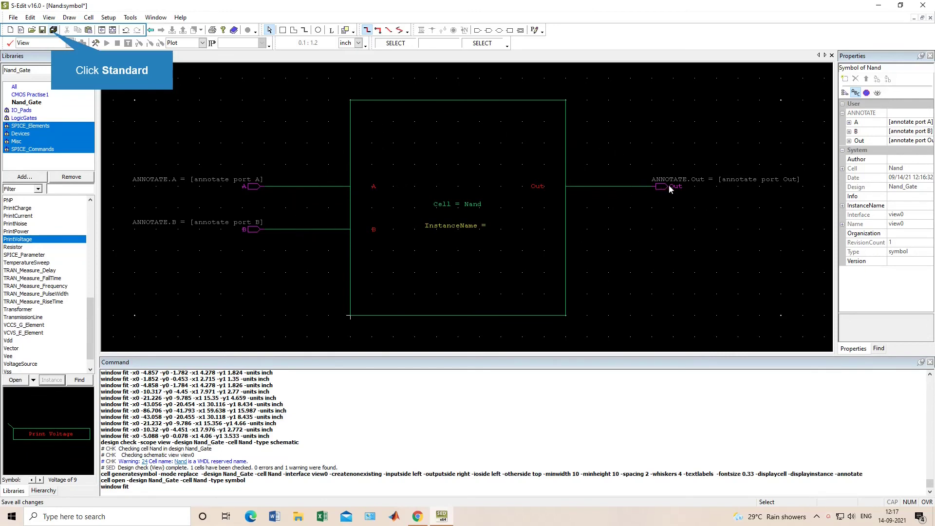
- Save all changes, including the generated Nand symbol, to the Nand_Gate design
{"action": "left_click", "coordinate": [43, 30]}
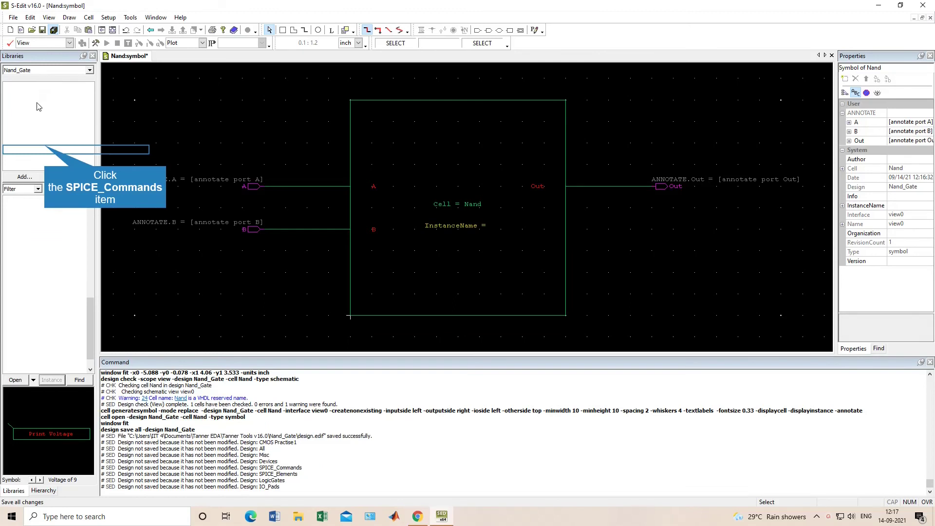
- Look through the SPICE_Commands, Misc, Devices and SPICE_Elements libraries, and preview the Nand cell's symbol in the Nand_Gate library
{"action": "left_click", "coordinate": [30, 149]}
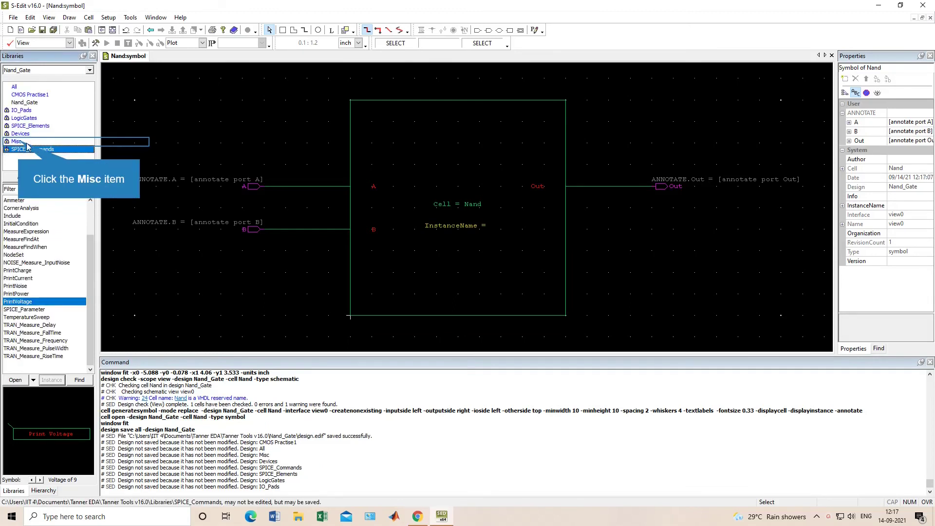
{"action": "left_click", "coordinate": [19, 141]}
{"action": "left_click", "coordinate": [21, 133]}
{"action": "left_click", "coordinate": [29, 126]}
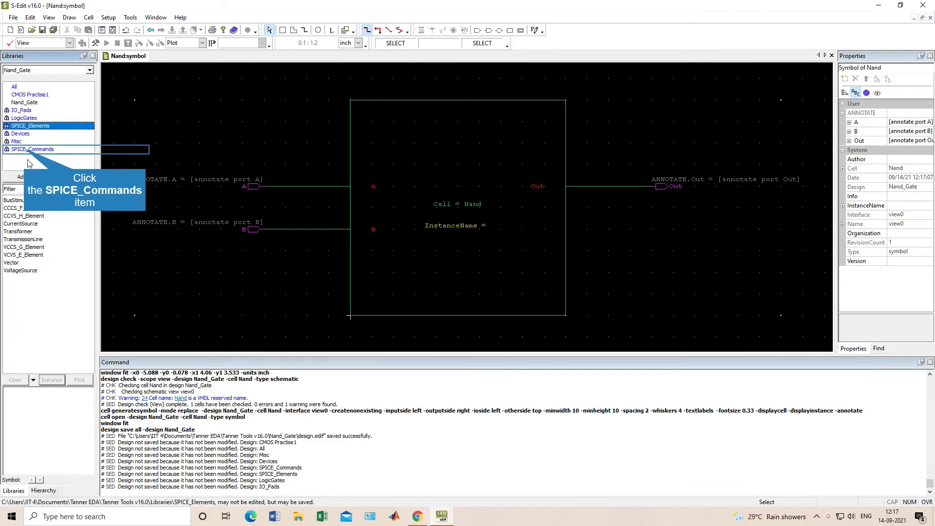
{"action": "left_click", "coordinate": [31, 150]}
{"action": "left_click", "coordinate": [21, 142]}
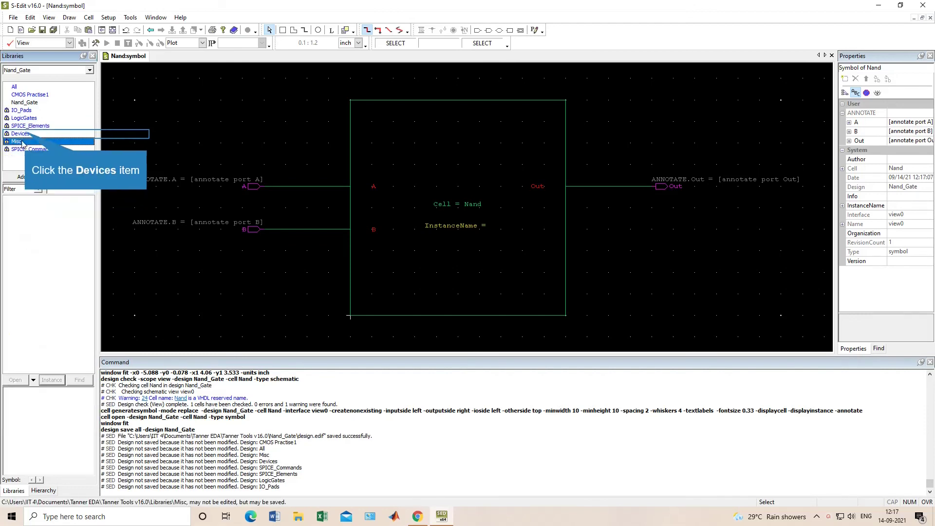
{"action": "left_click", "coordinate": [22, 134]}
{"action": "left_click", "coordinate": [26, 103]}
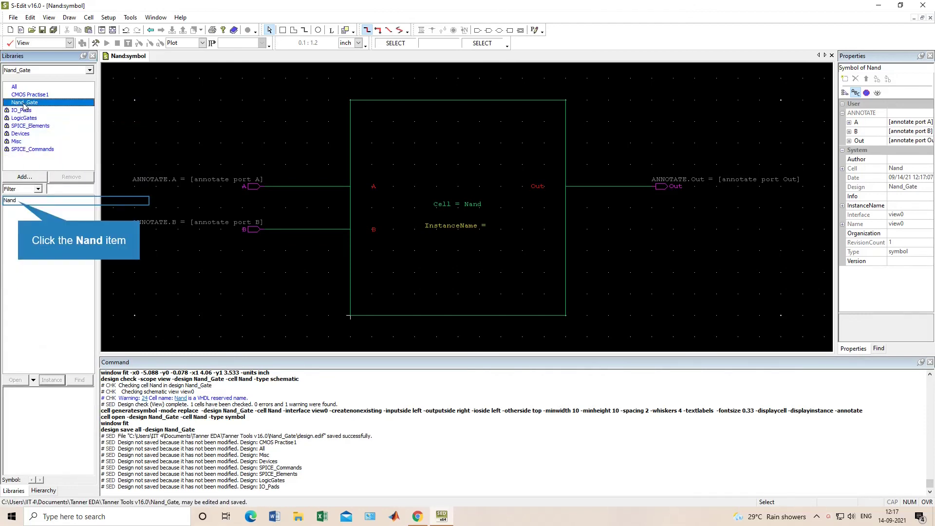
{"action": "left_click", "coordinate": [18, 201]}
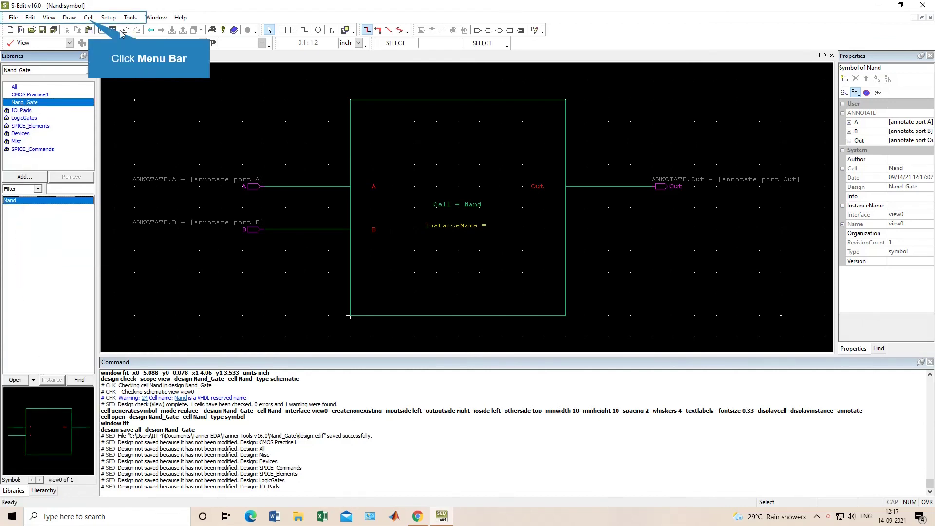
- Save the Nand_Gate design once more with the Nand symbol view open
{"action": "left_click", "coordinate": [89, 17]}
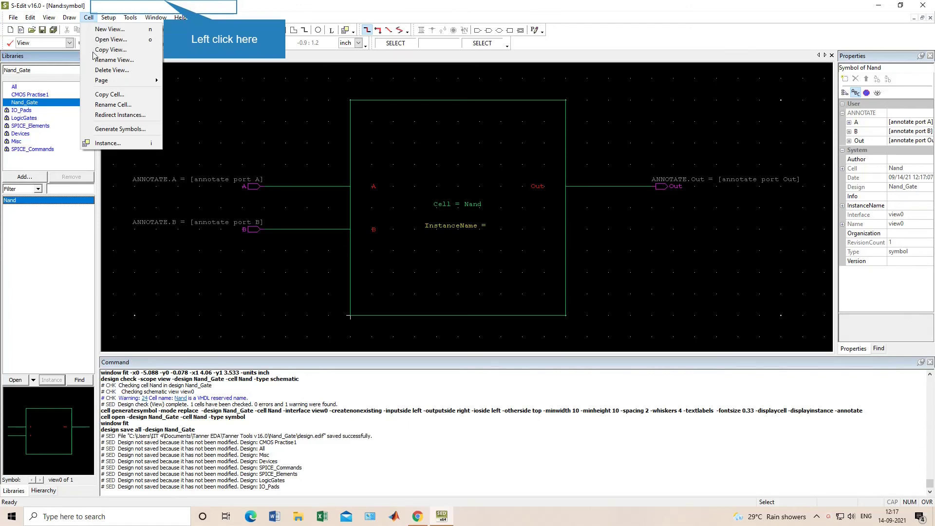
{"action": "left_click", "coordinate": [118, 11]}
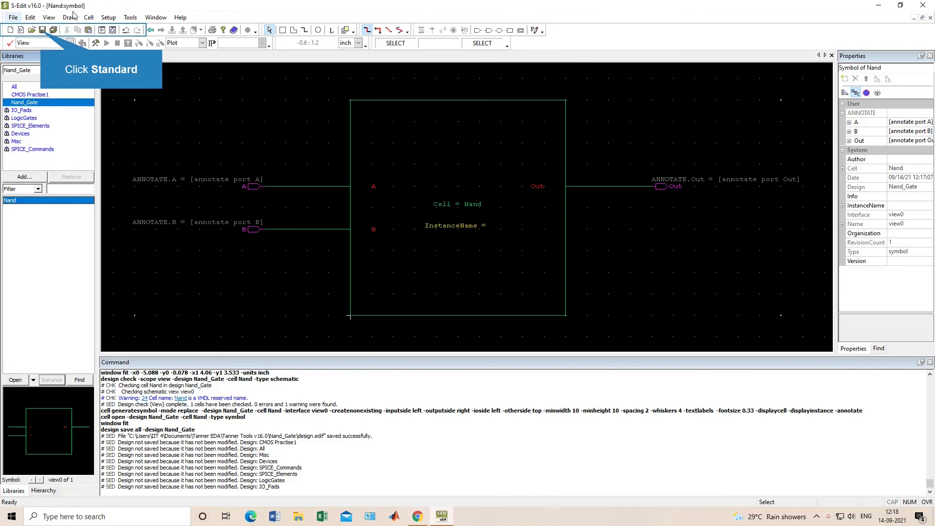
{"action": "left_click", "coordinate": [42, 29]}
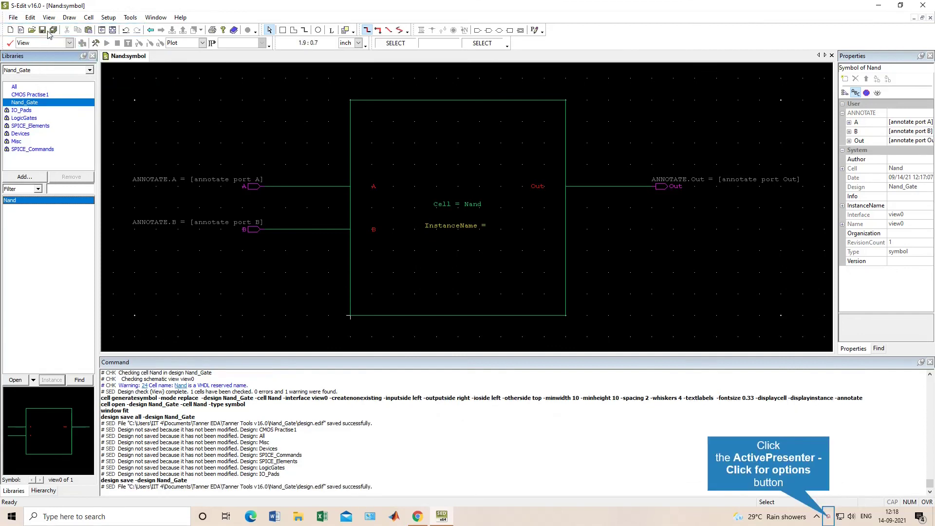